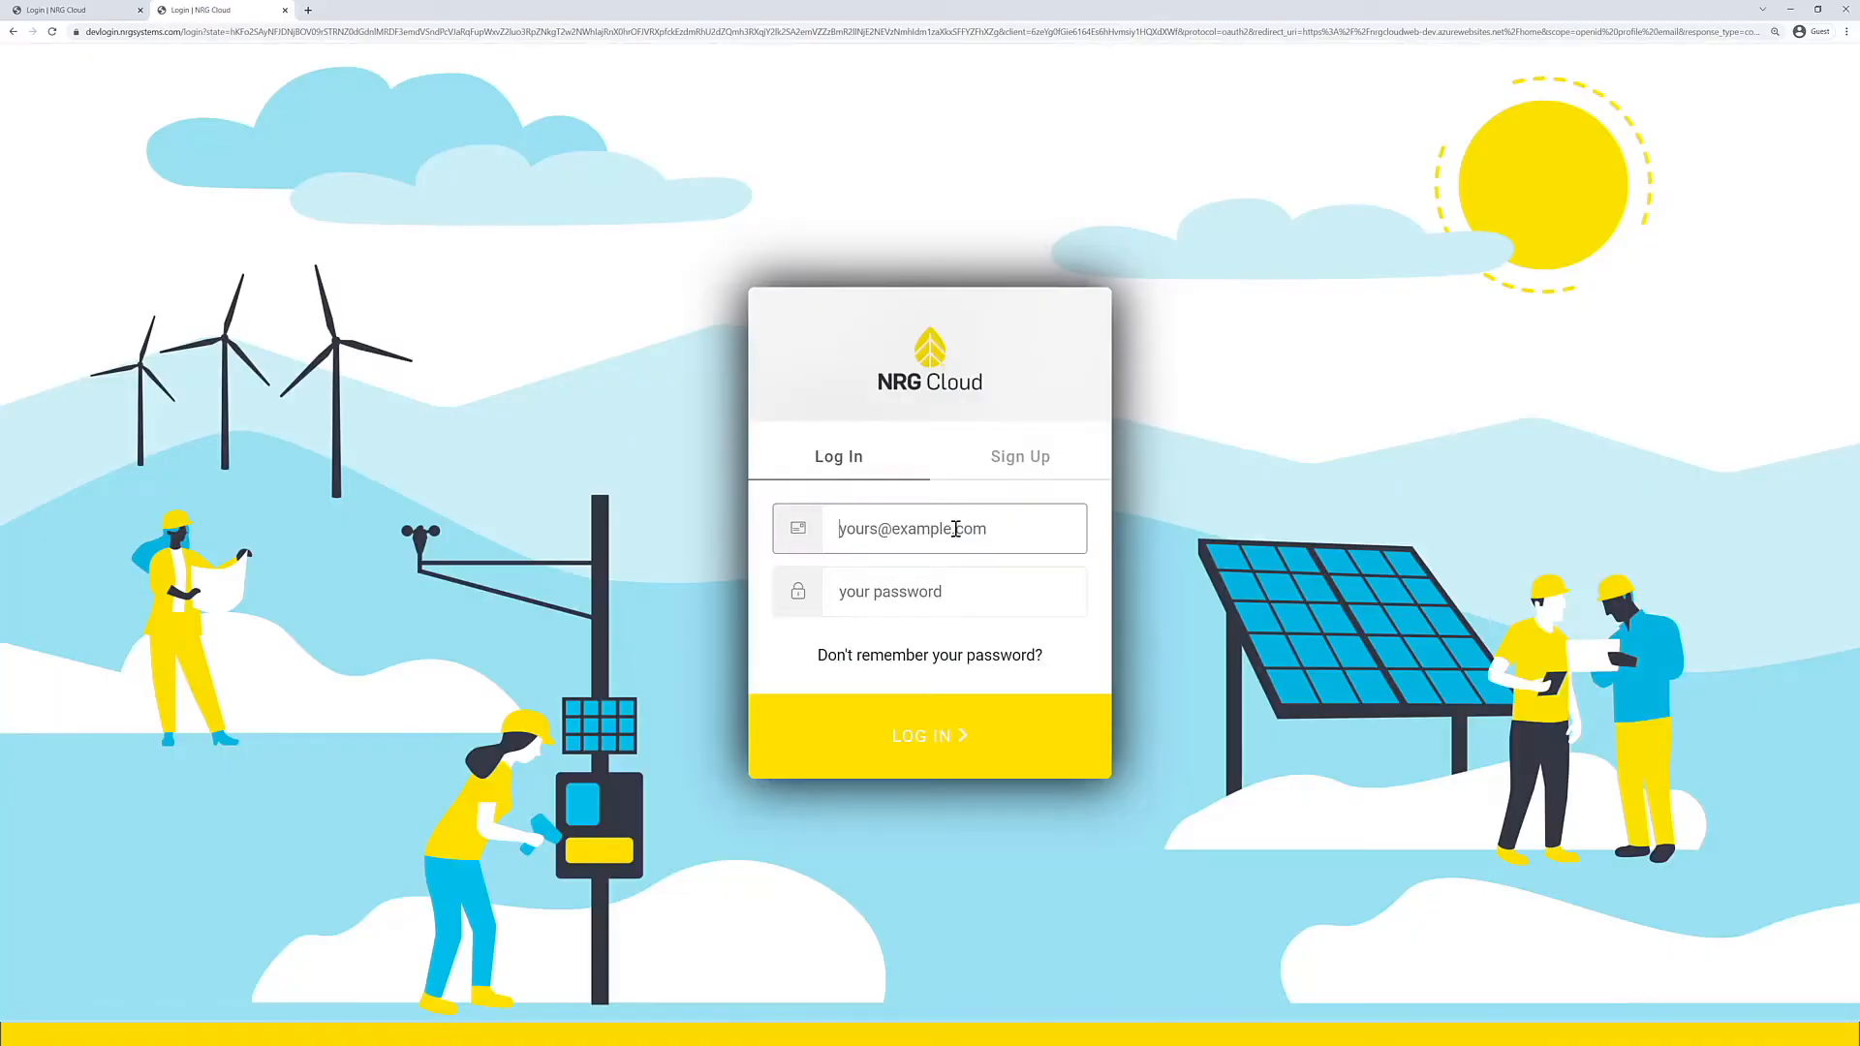
Step: Log in to NRG Cloud with the account's e-mail address and password
key(Tab)
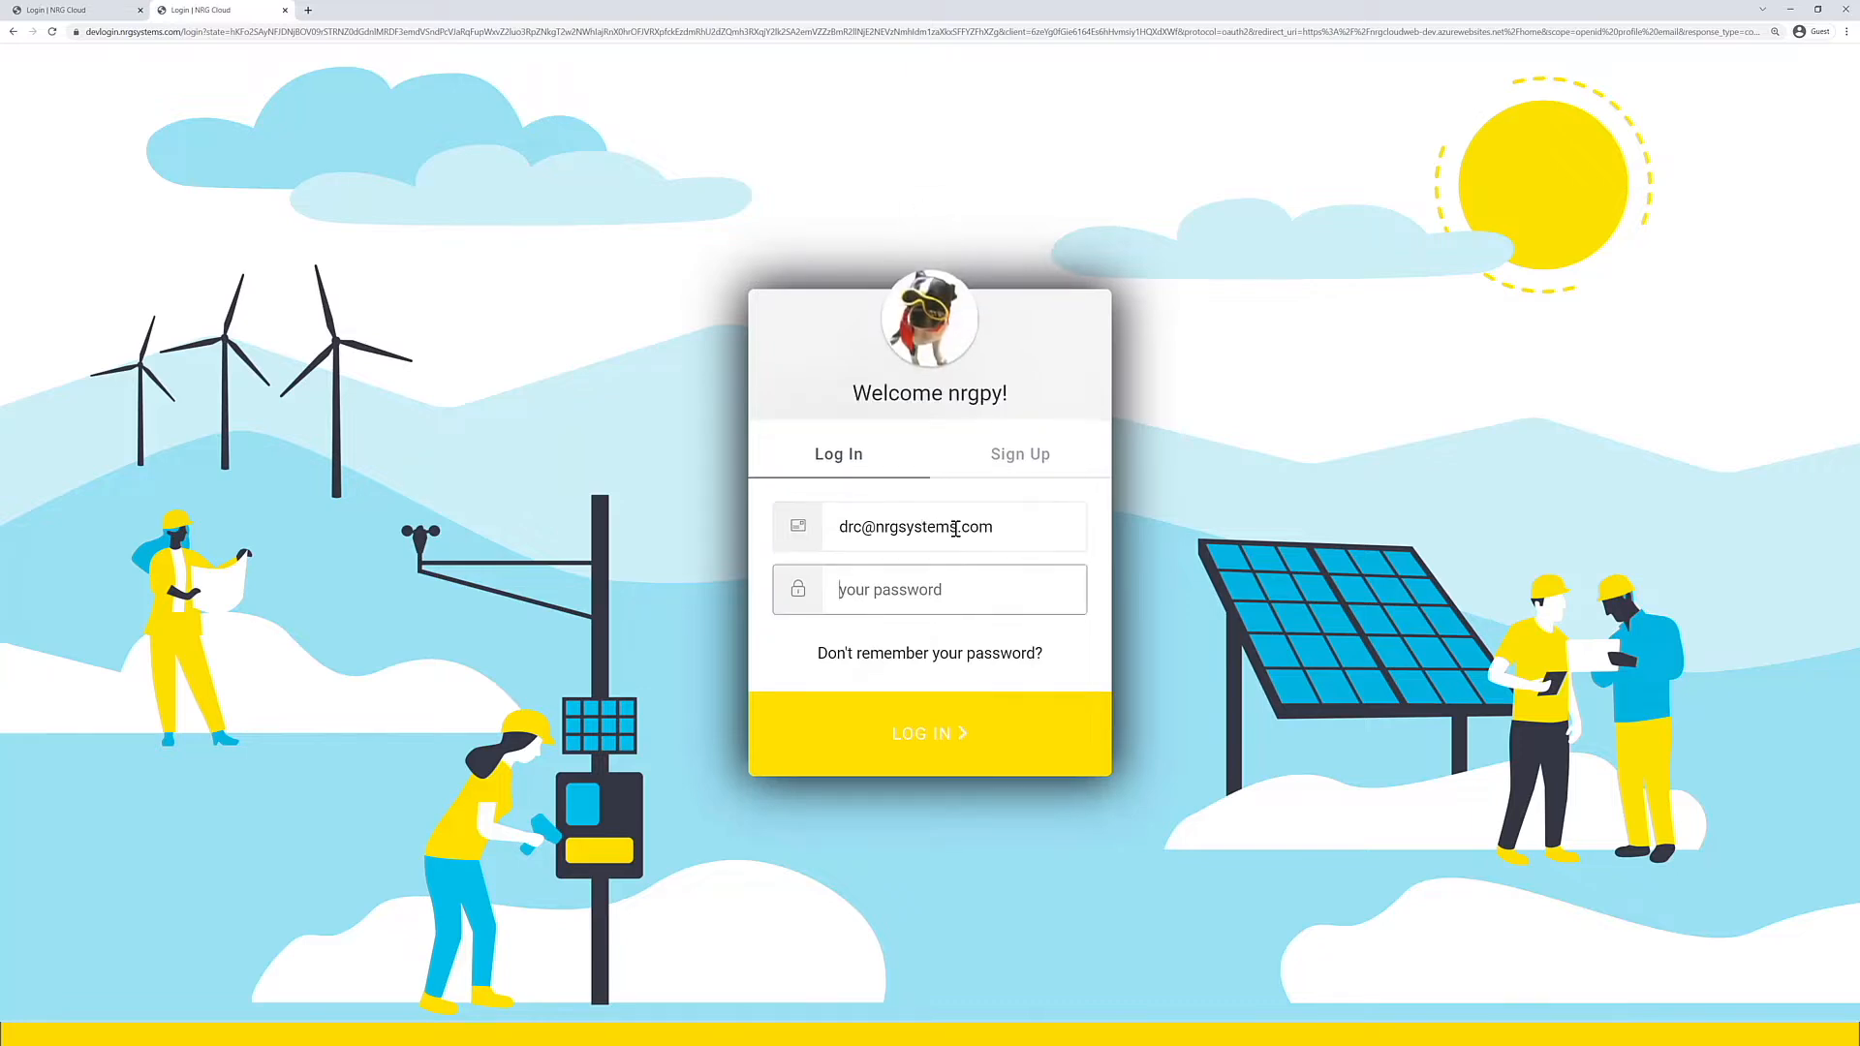
text(•••)
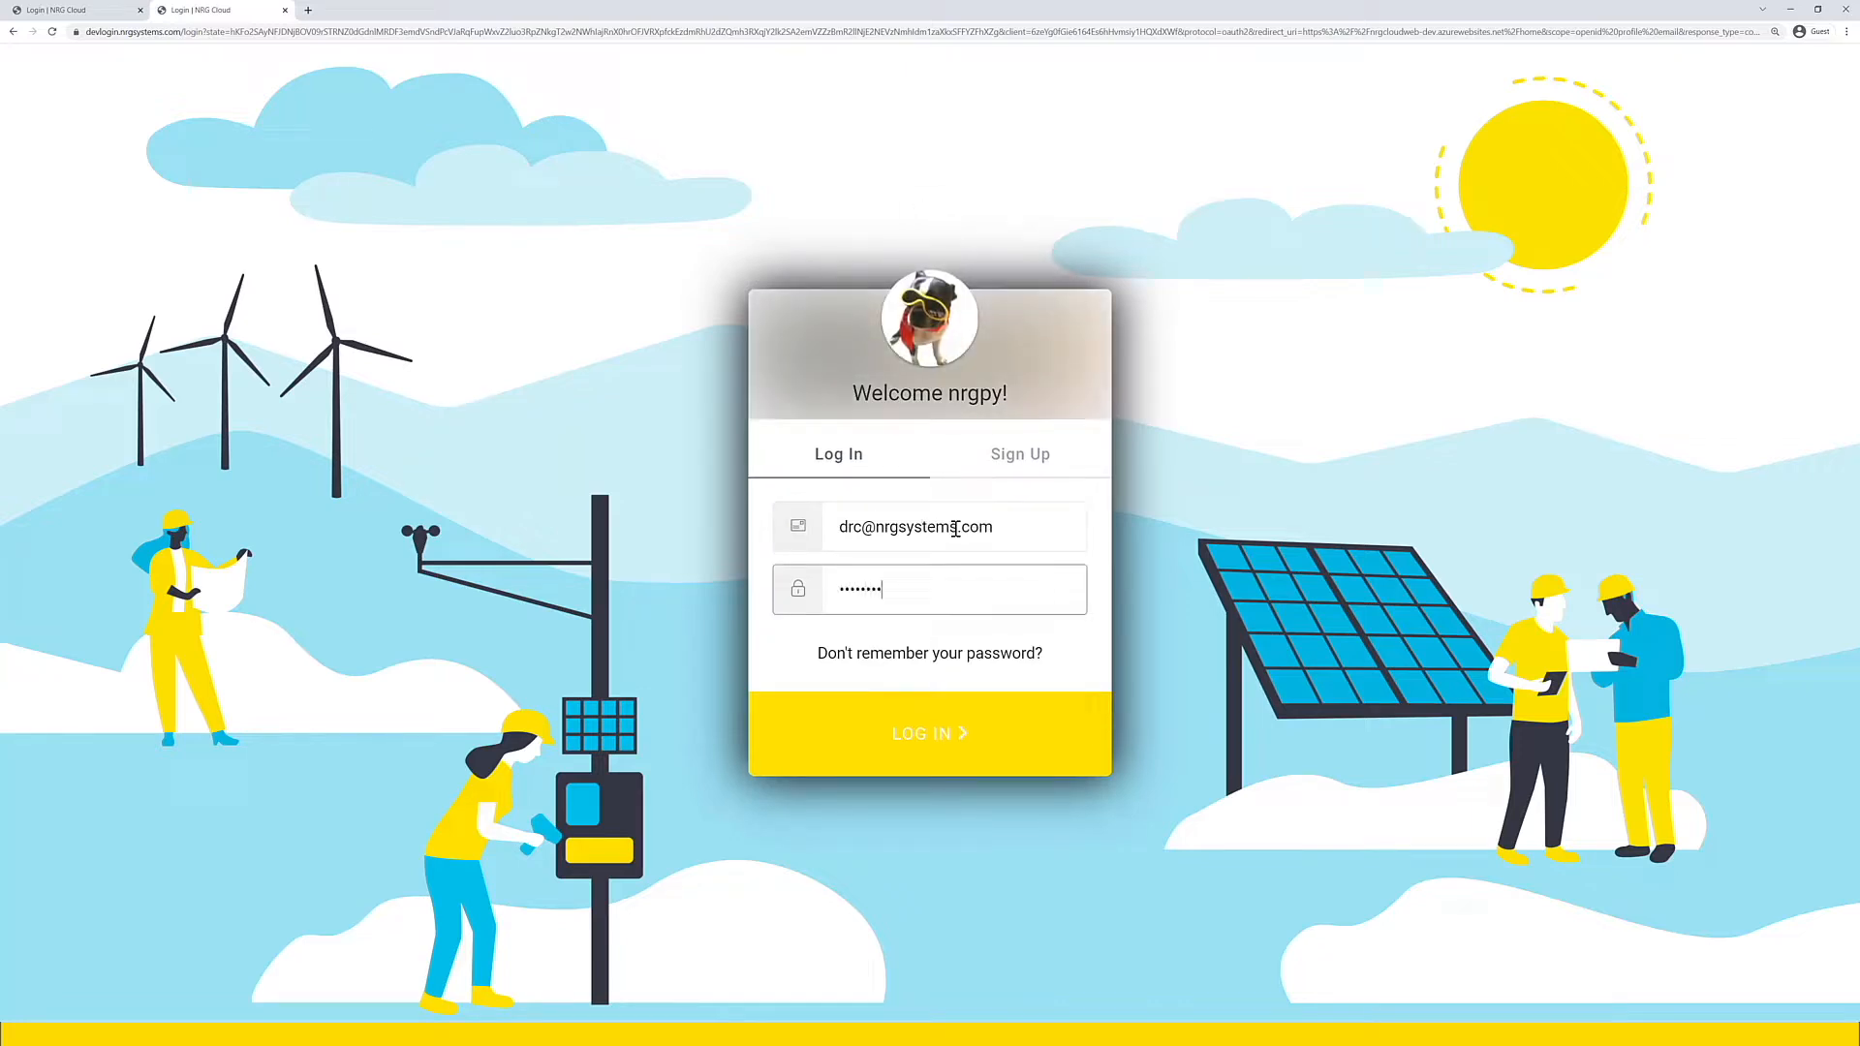
key(Return)
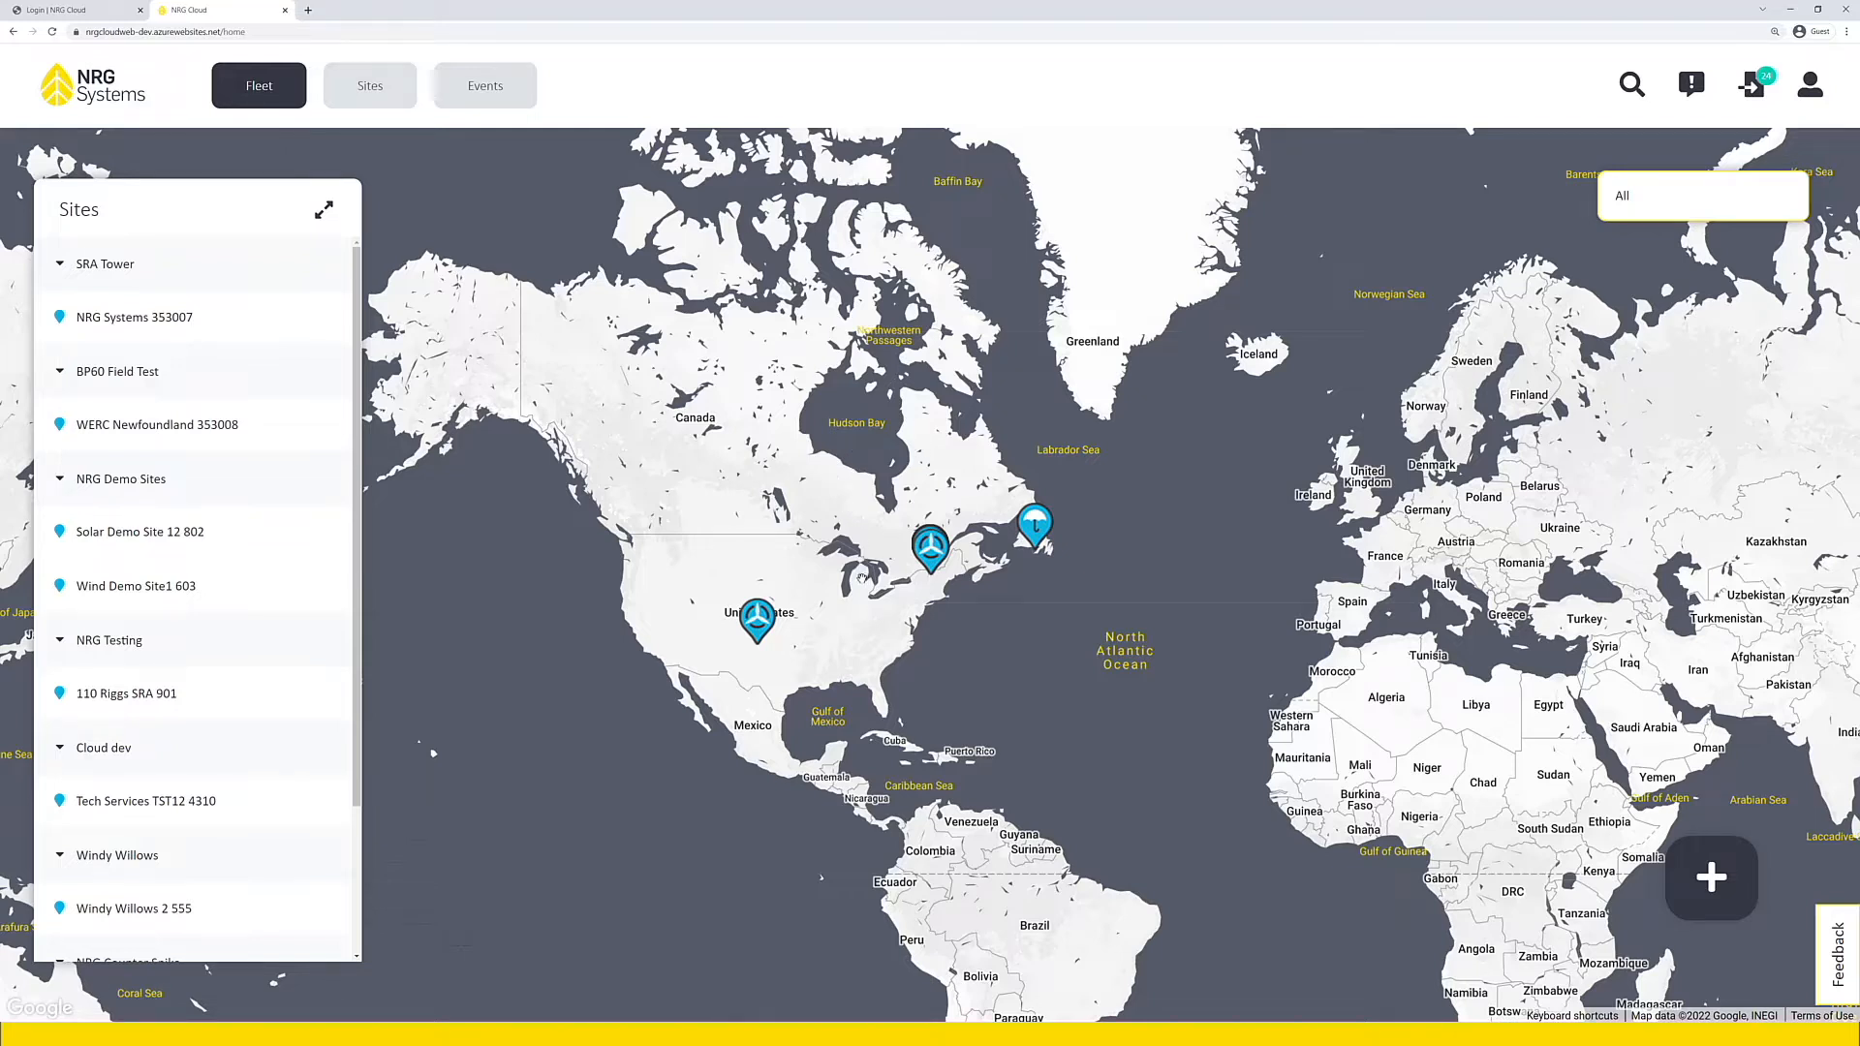
Step: Find site 4310 in the sites table and open its summary
drag(856, 579, 822, 582)
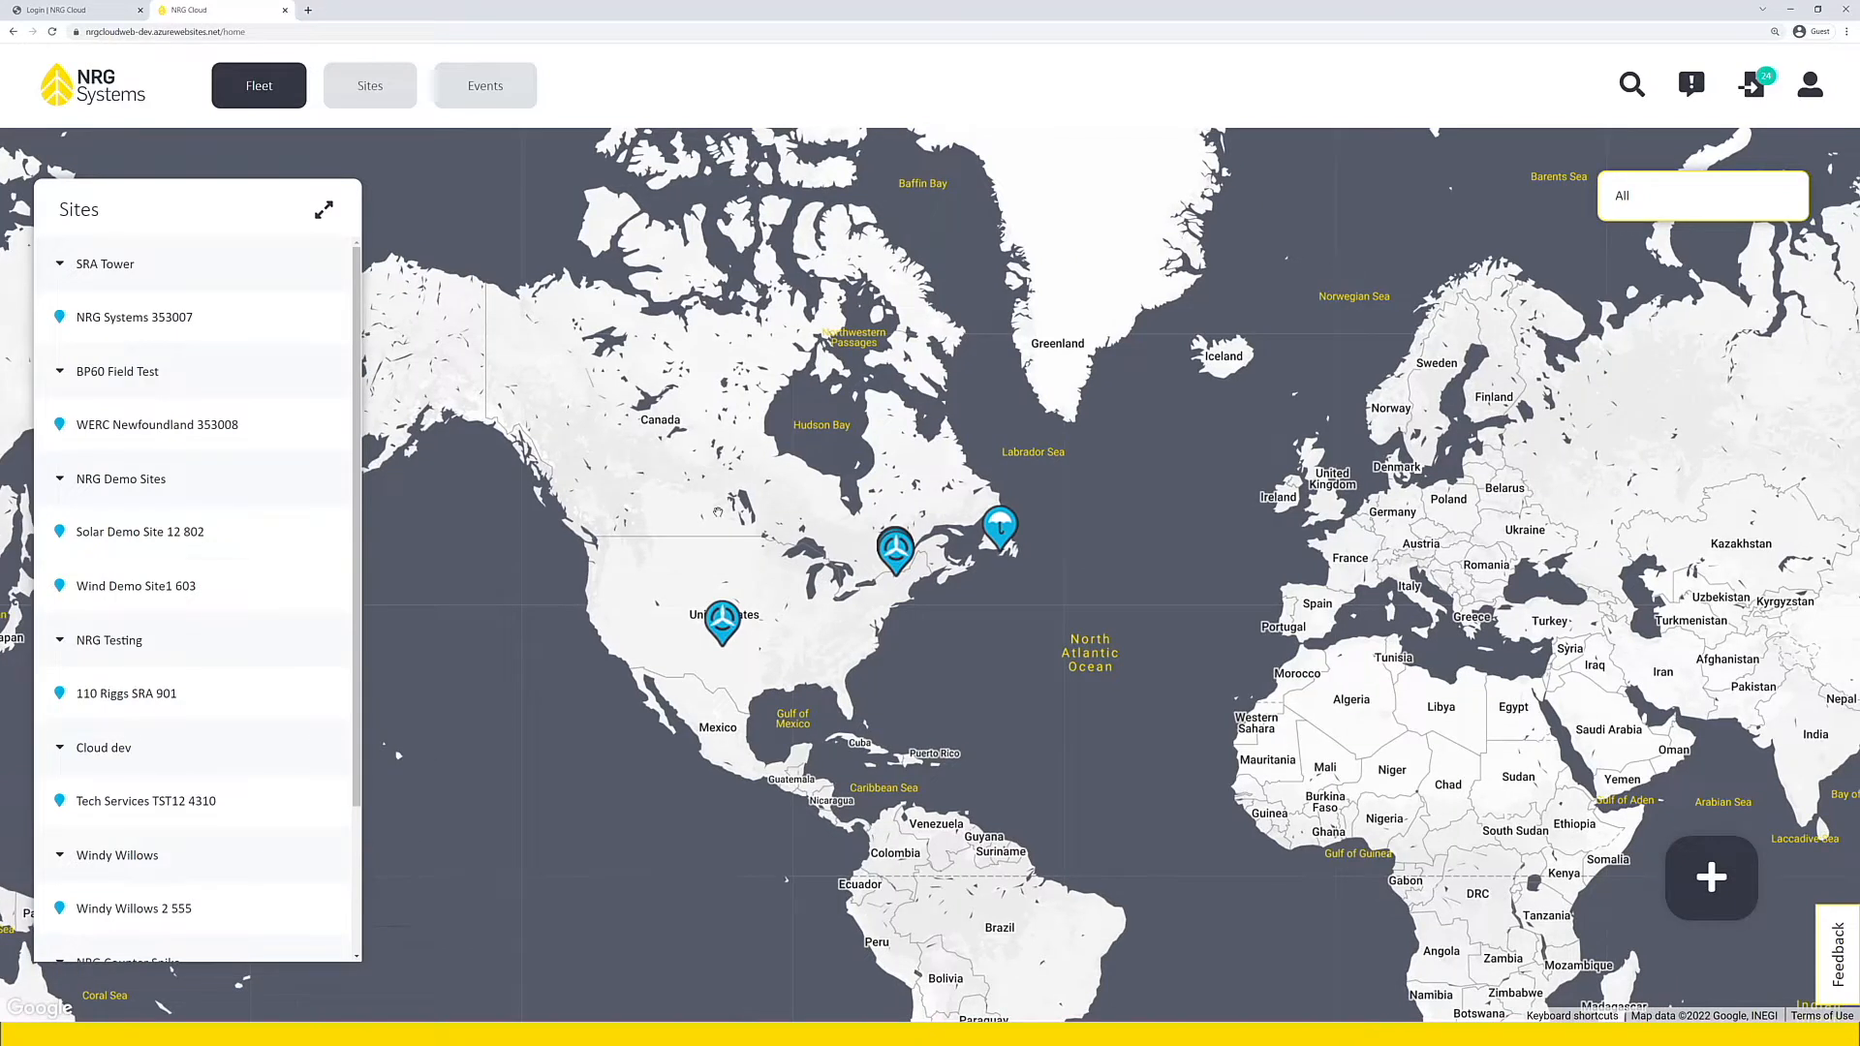
click(365, 111)
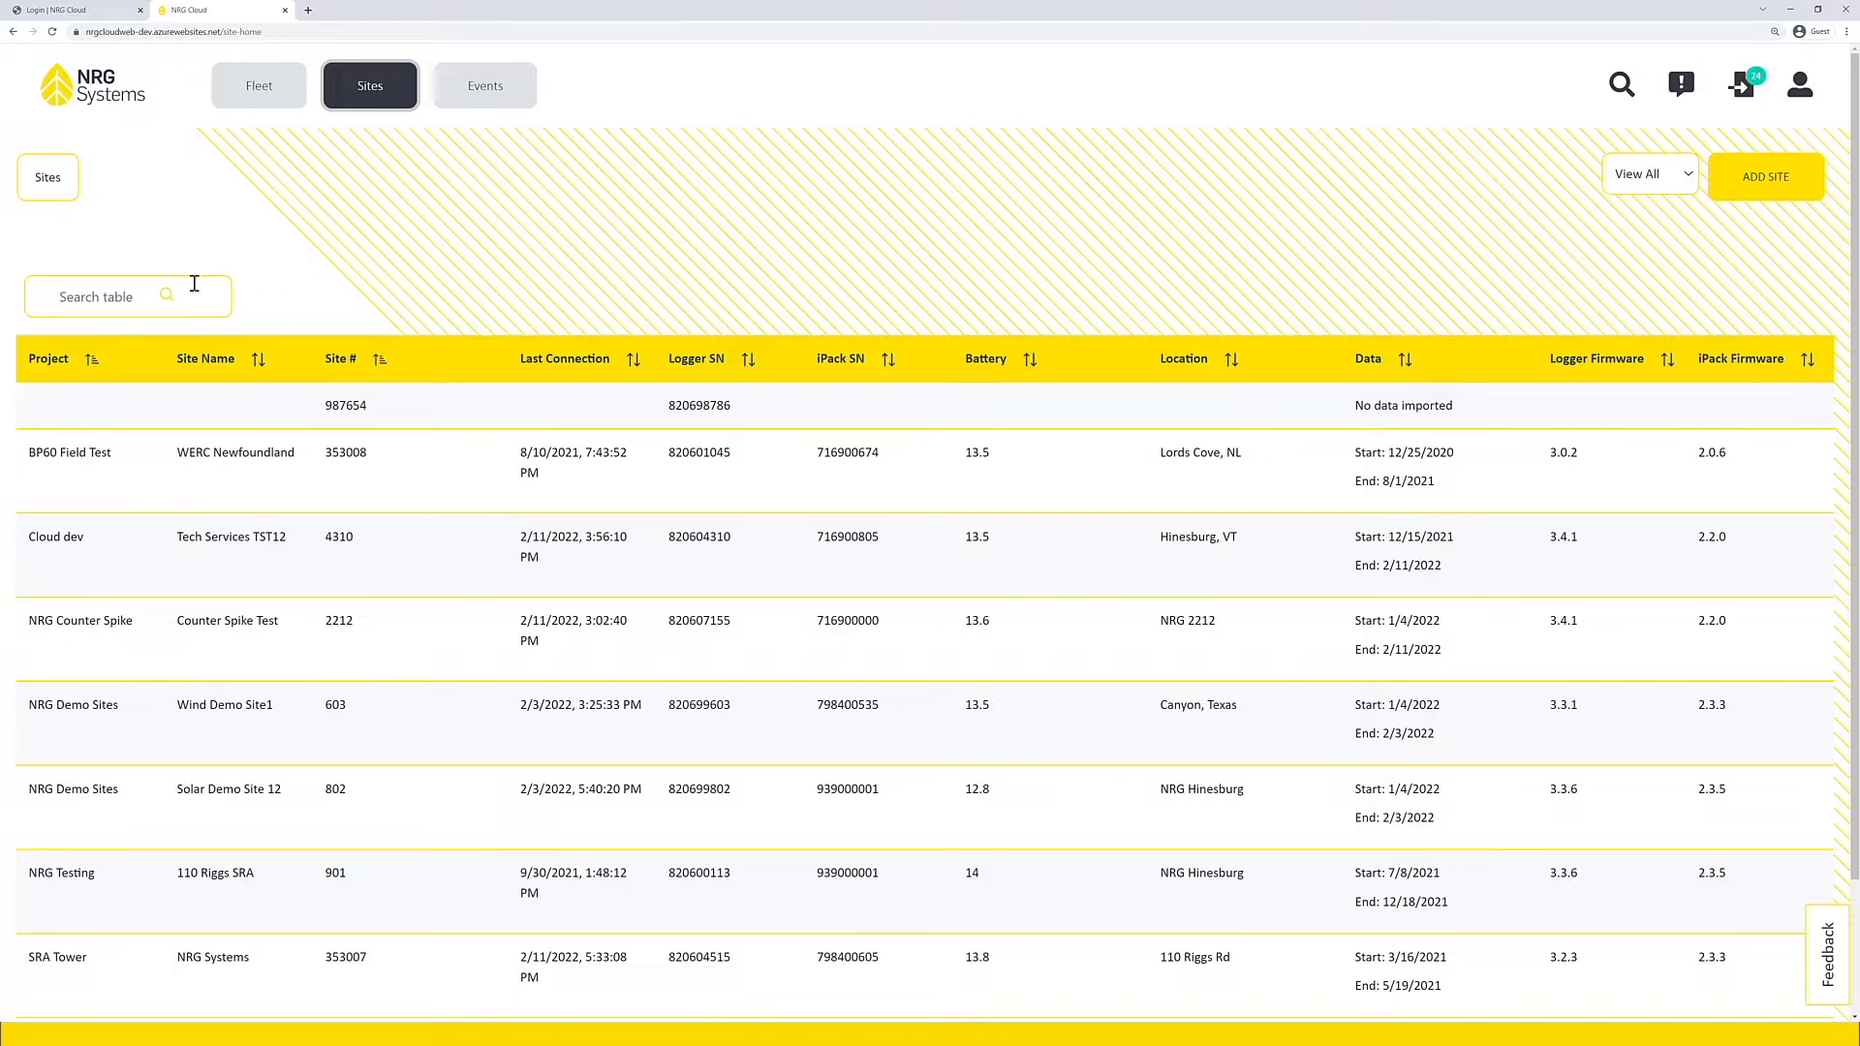
click(102, 293)
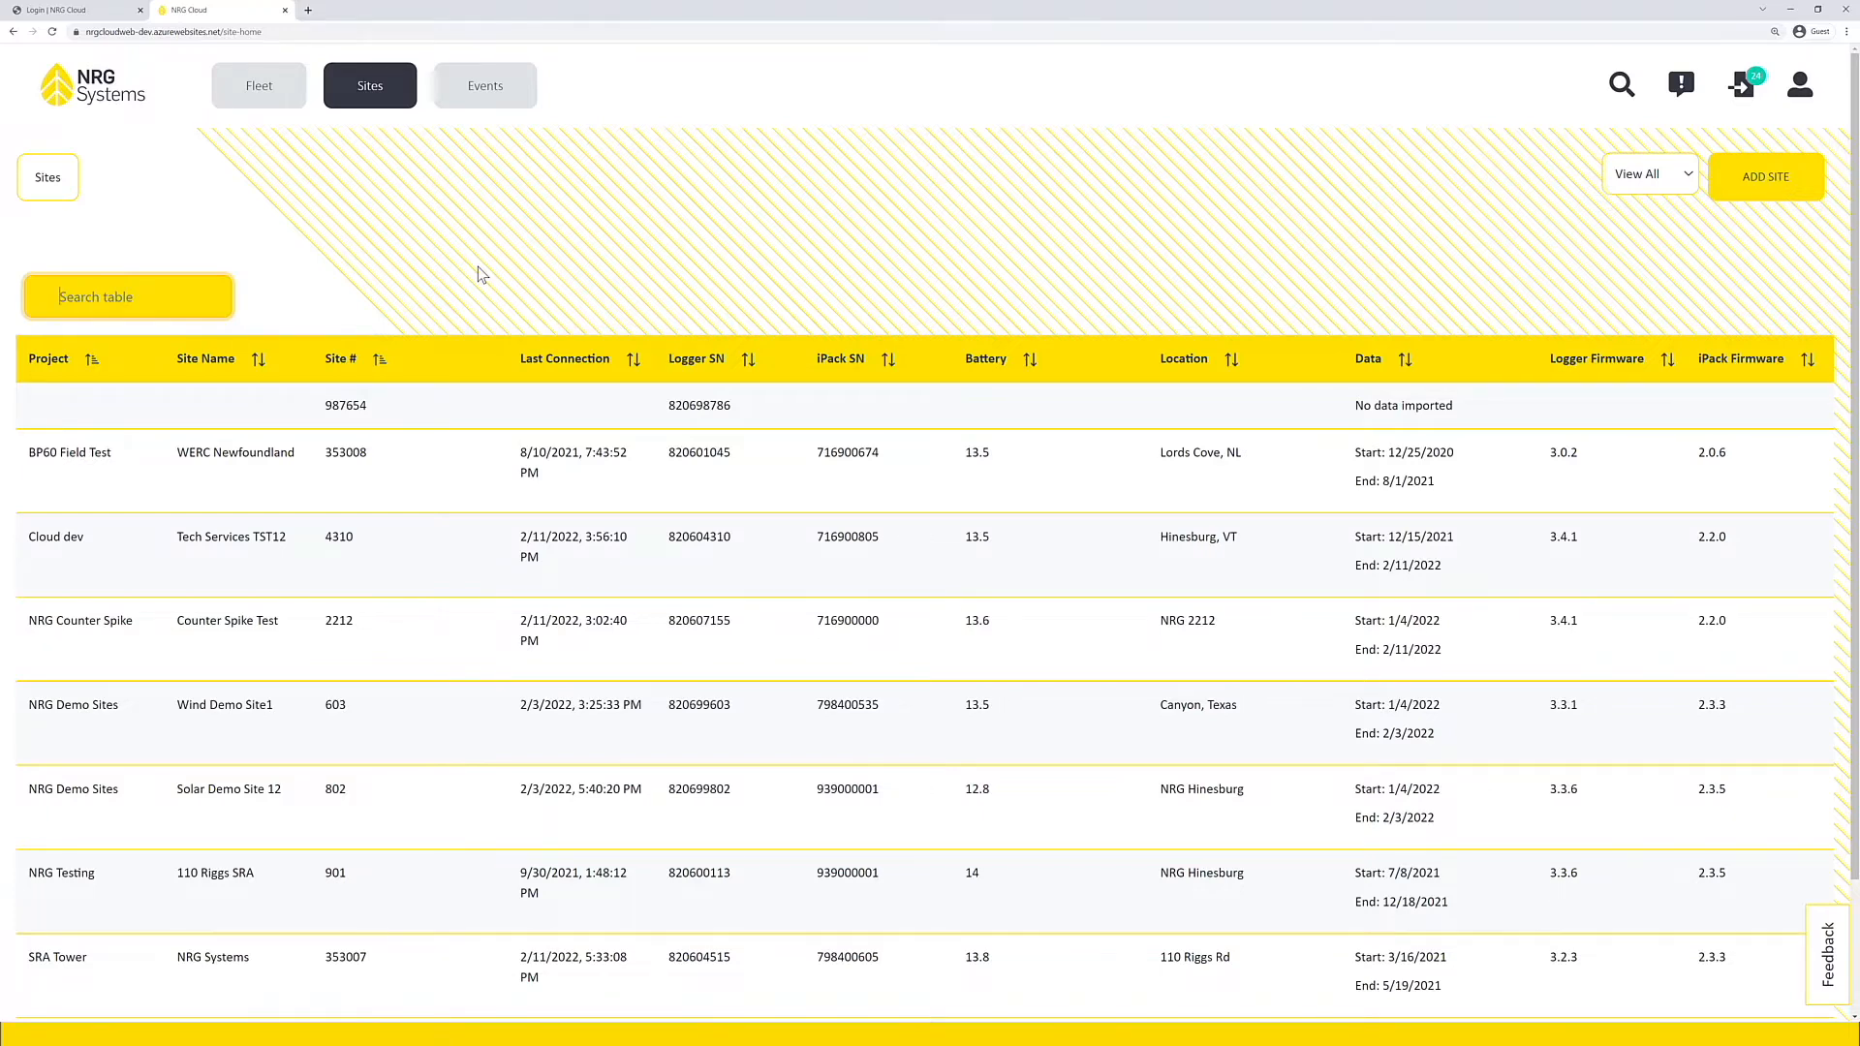
text(4310)
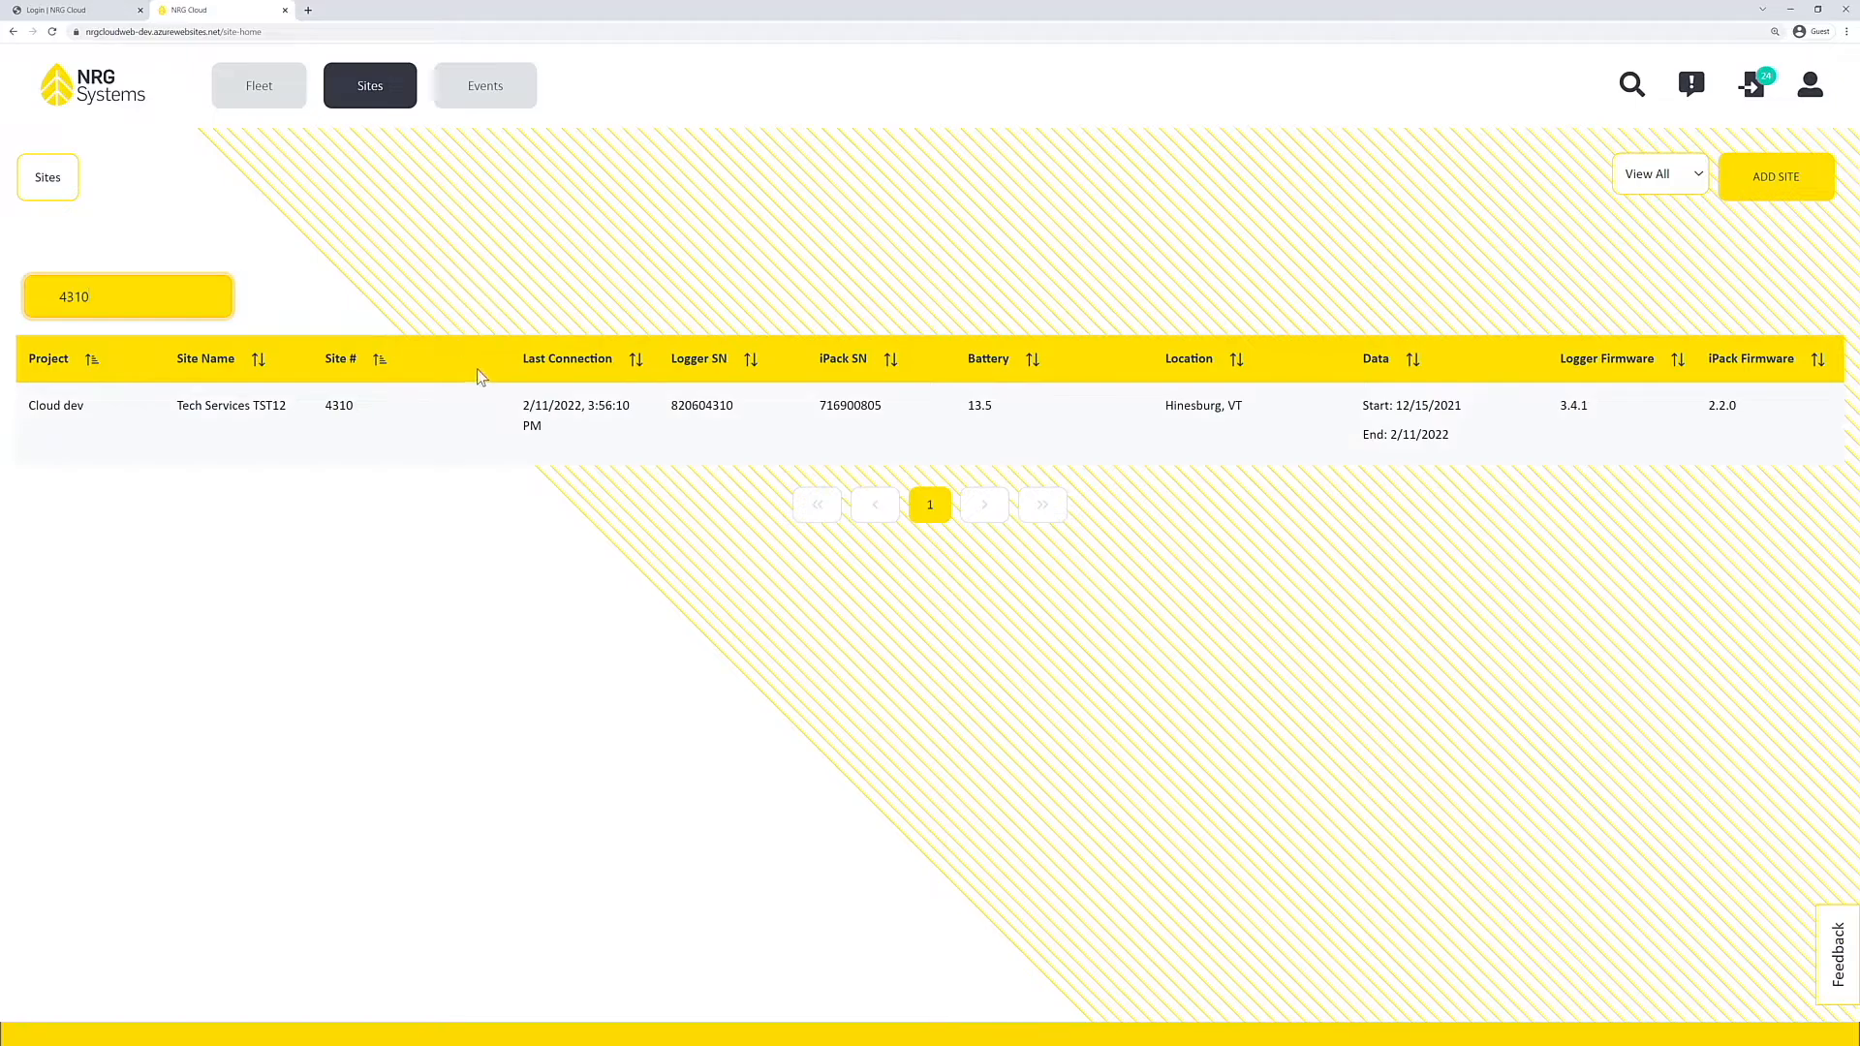
click(570, 433)
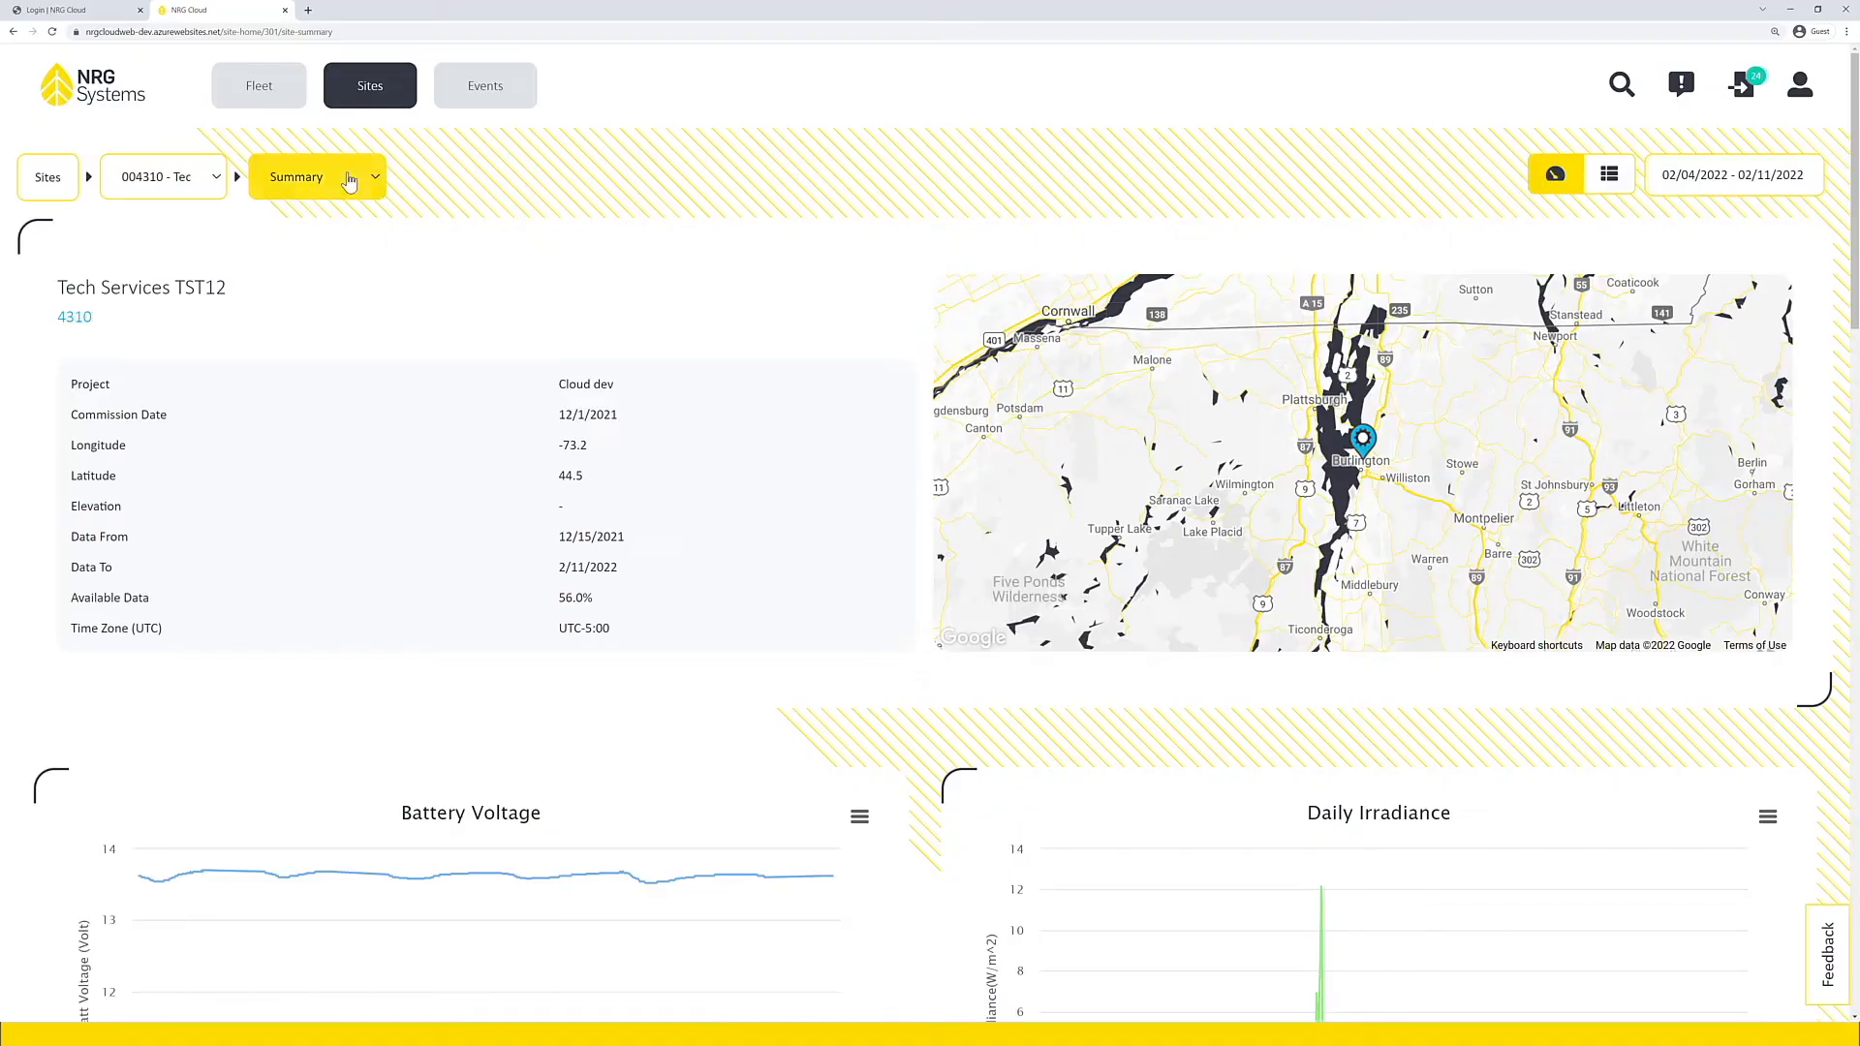
Step: Open the site's user access list and examine the Email Notifications setting
click(350, 181)
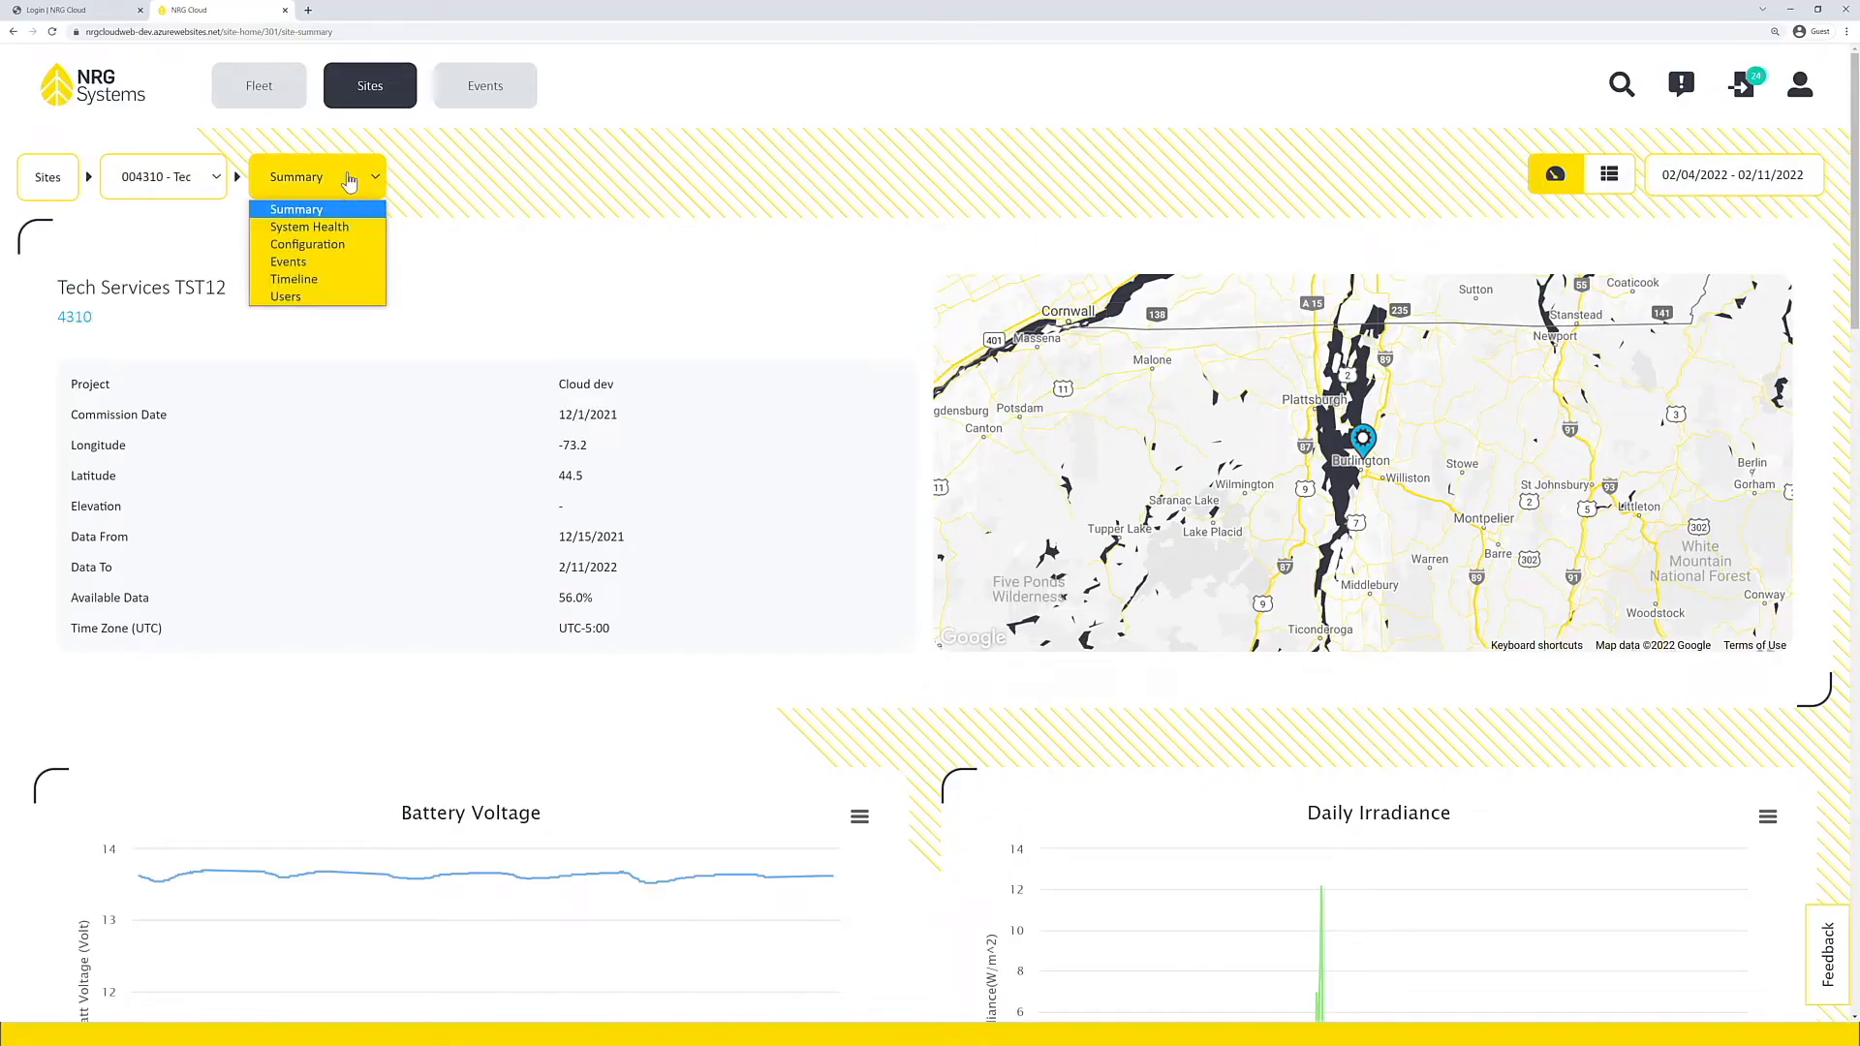
click(305, 301)
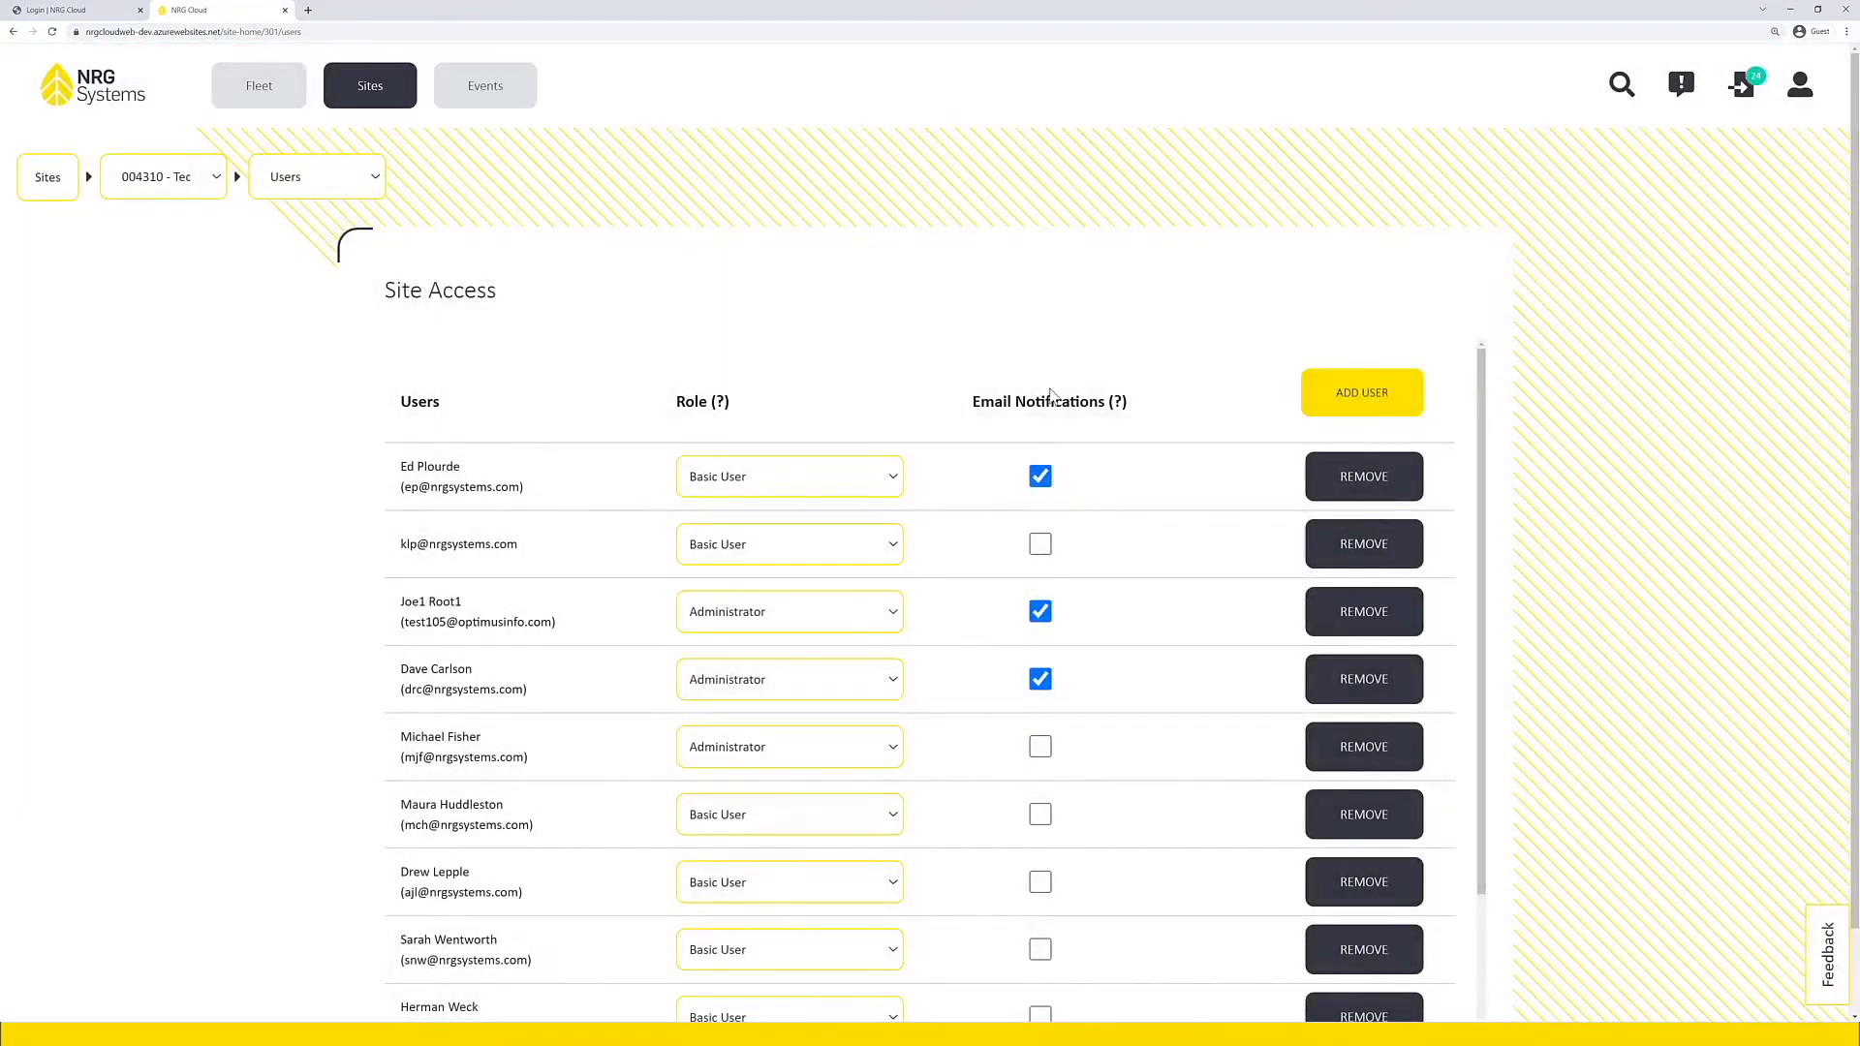
triple_click(1054, 405)
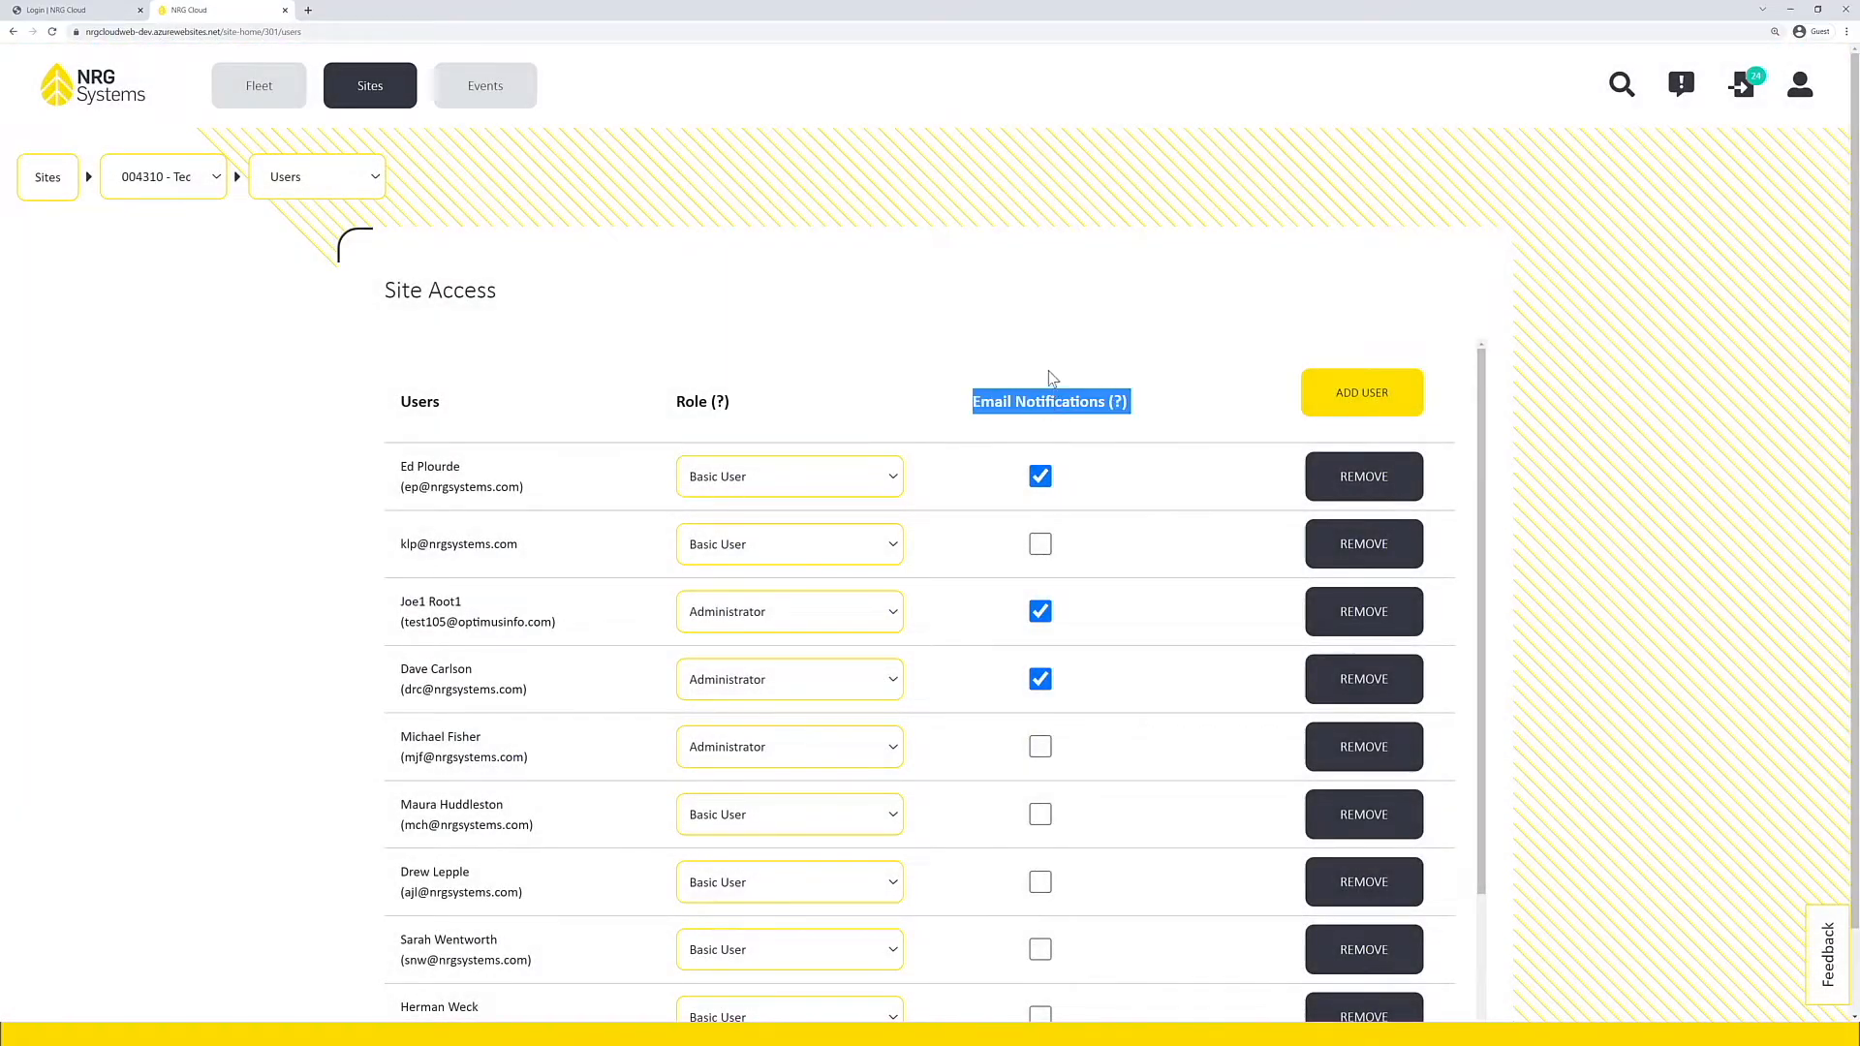
click(1054, 377)
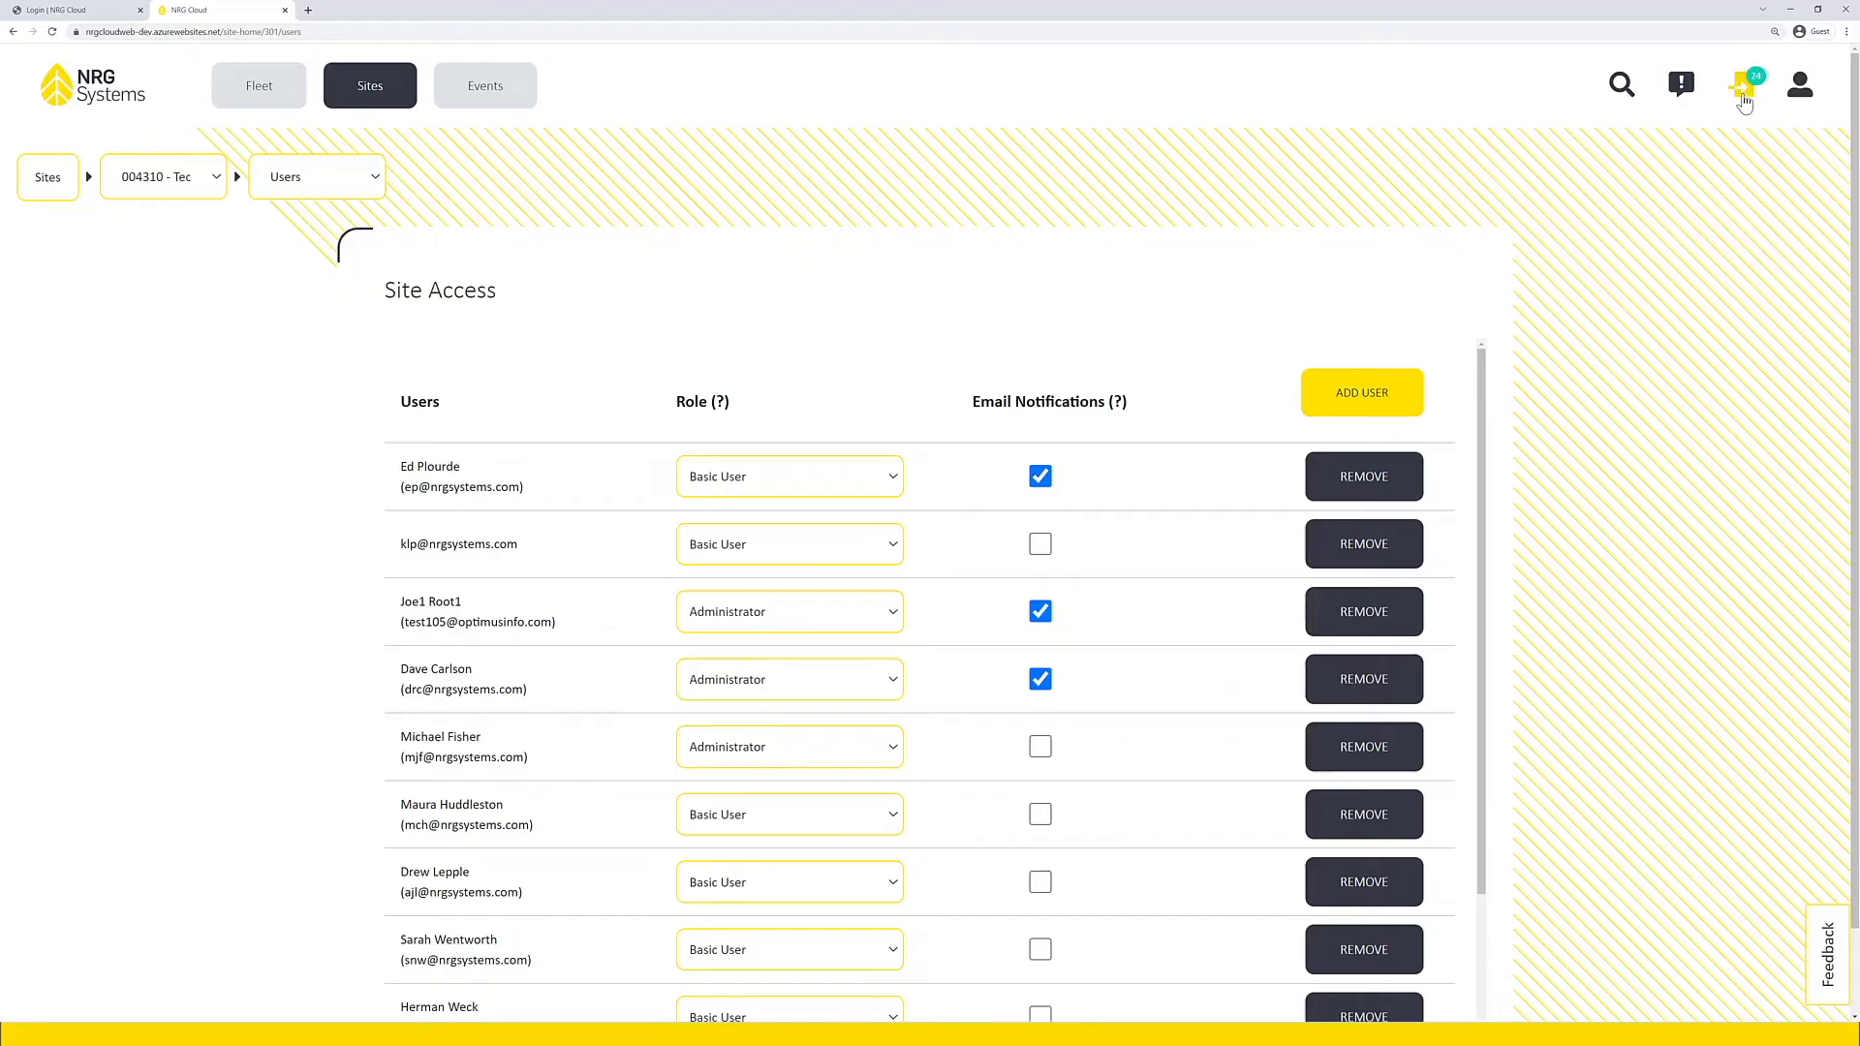
Step: Start a new data export for the site 4310 - Tech Services TST12
click(1742, 97)
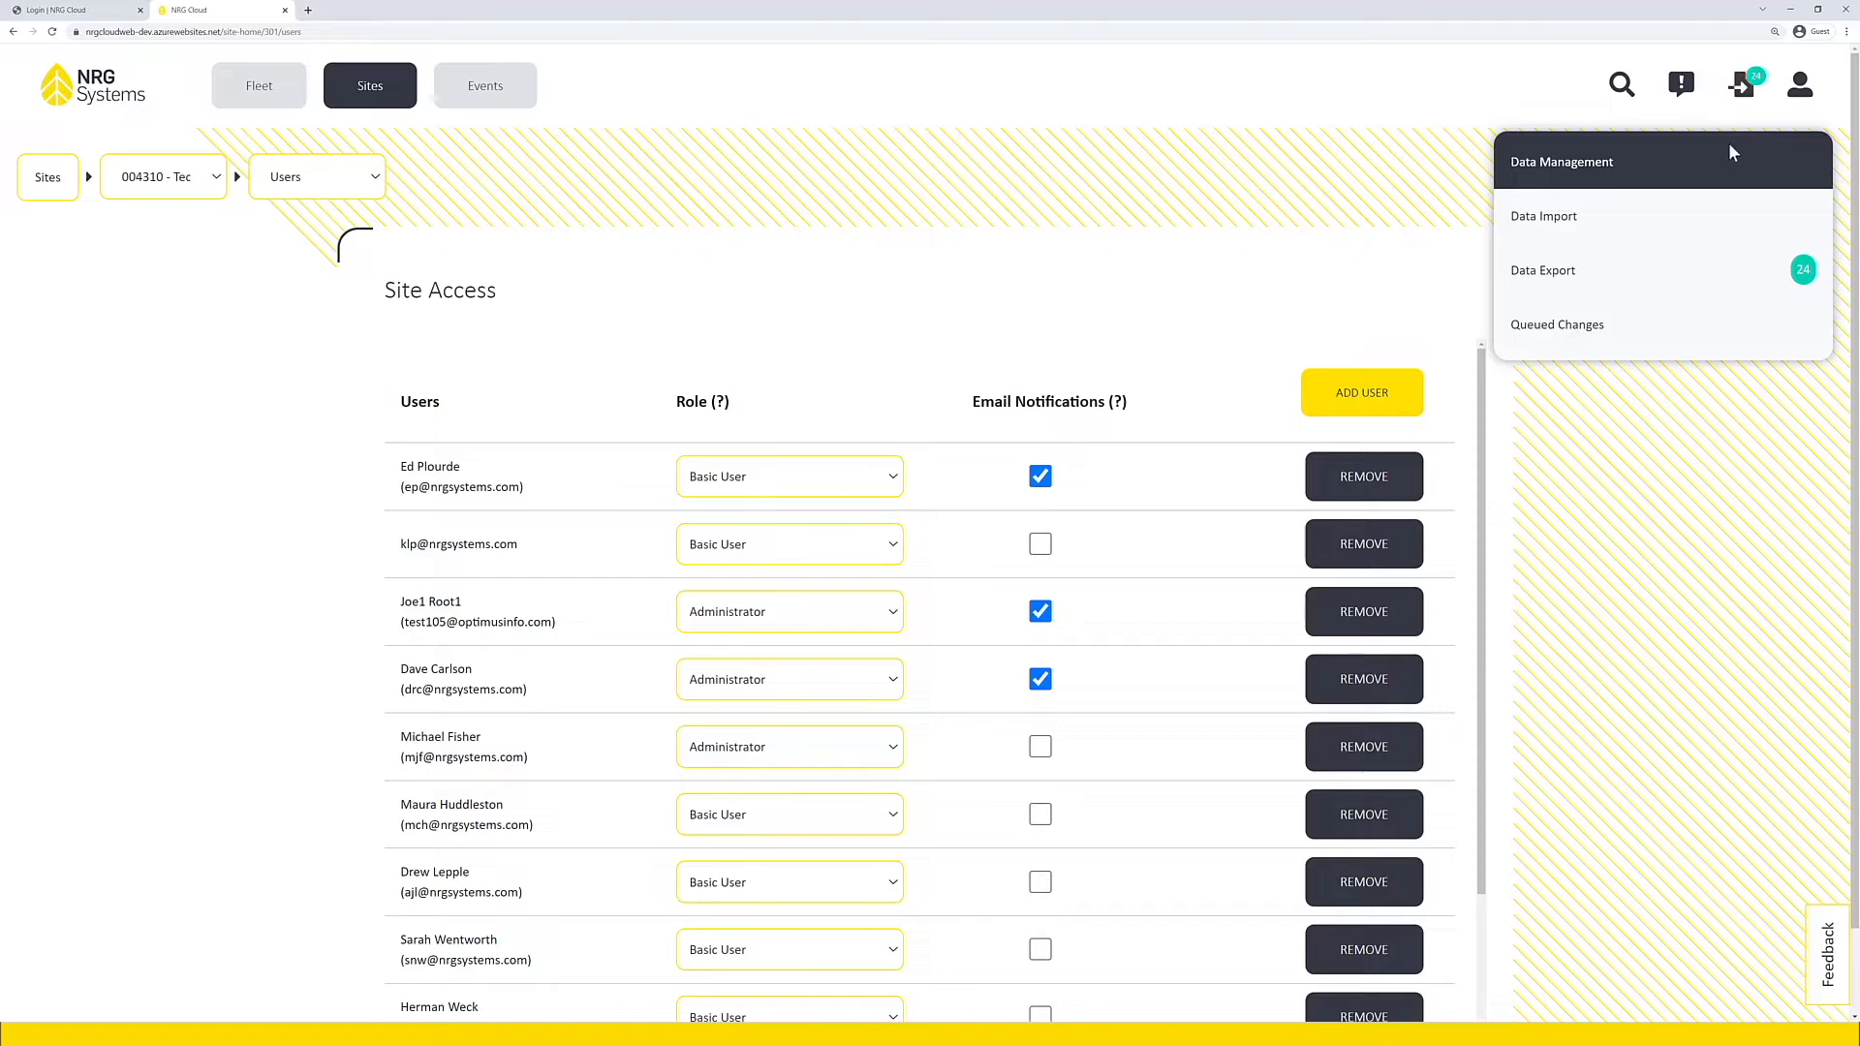
click(1574, 278)
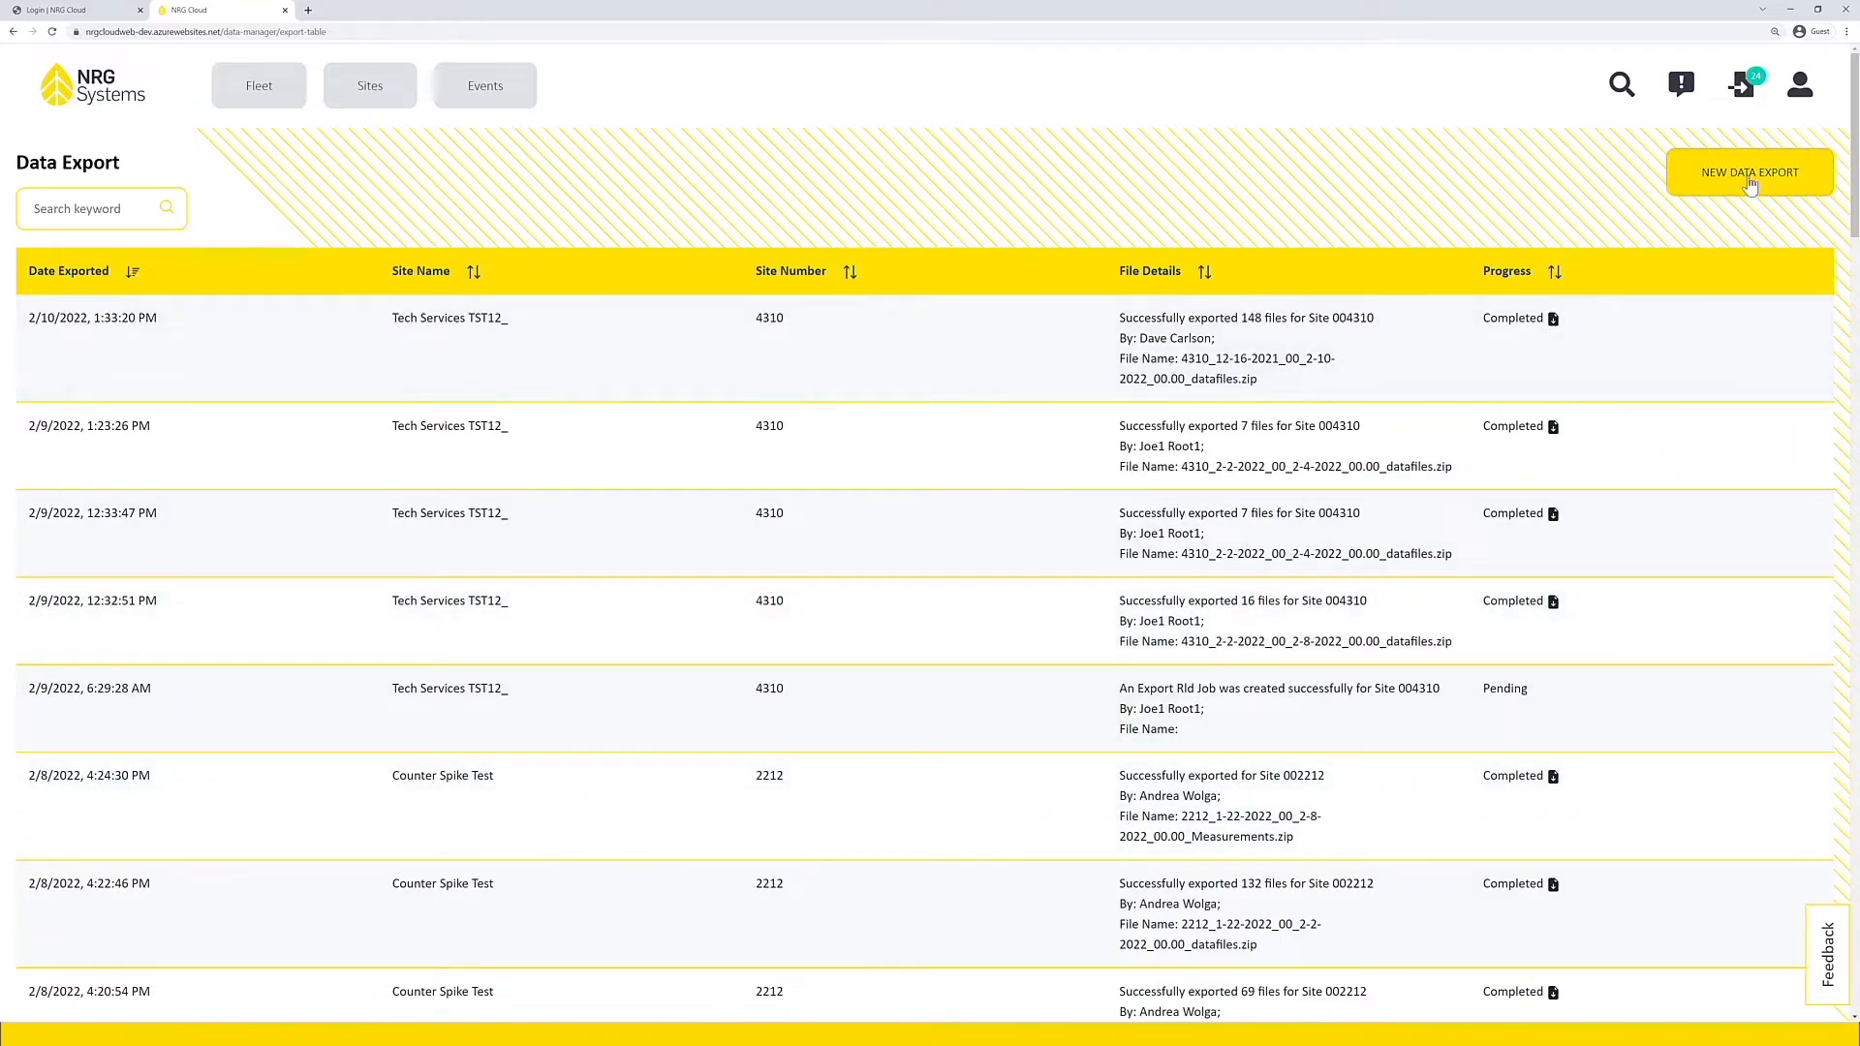
click(1747, 172)
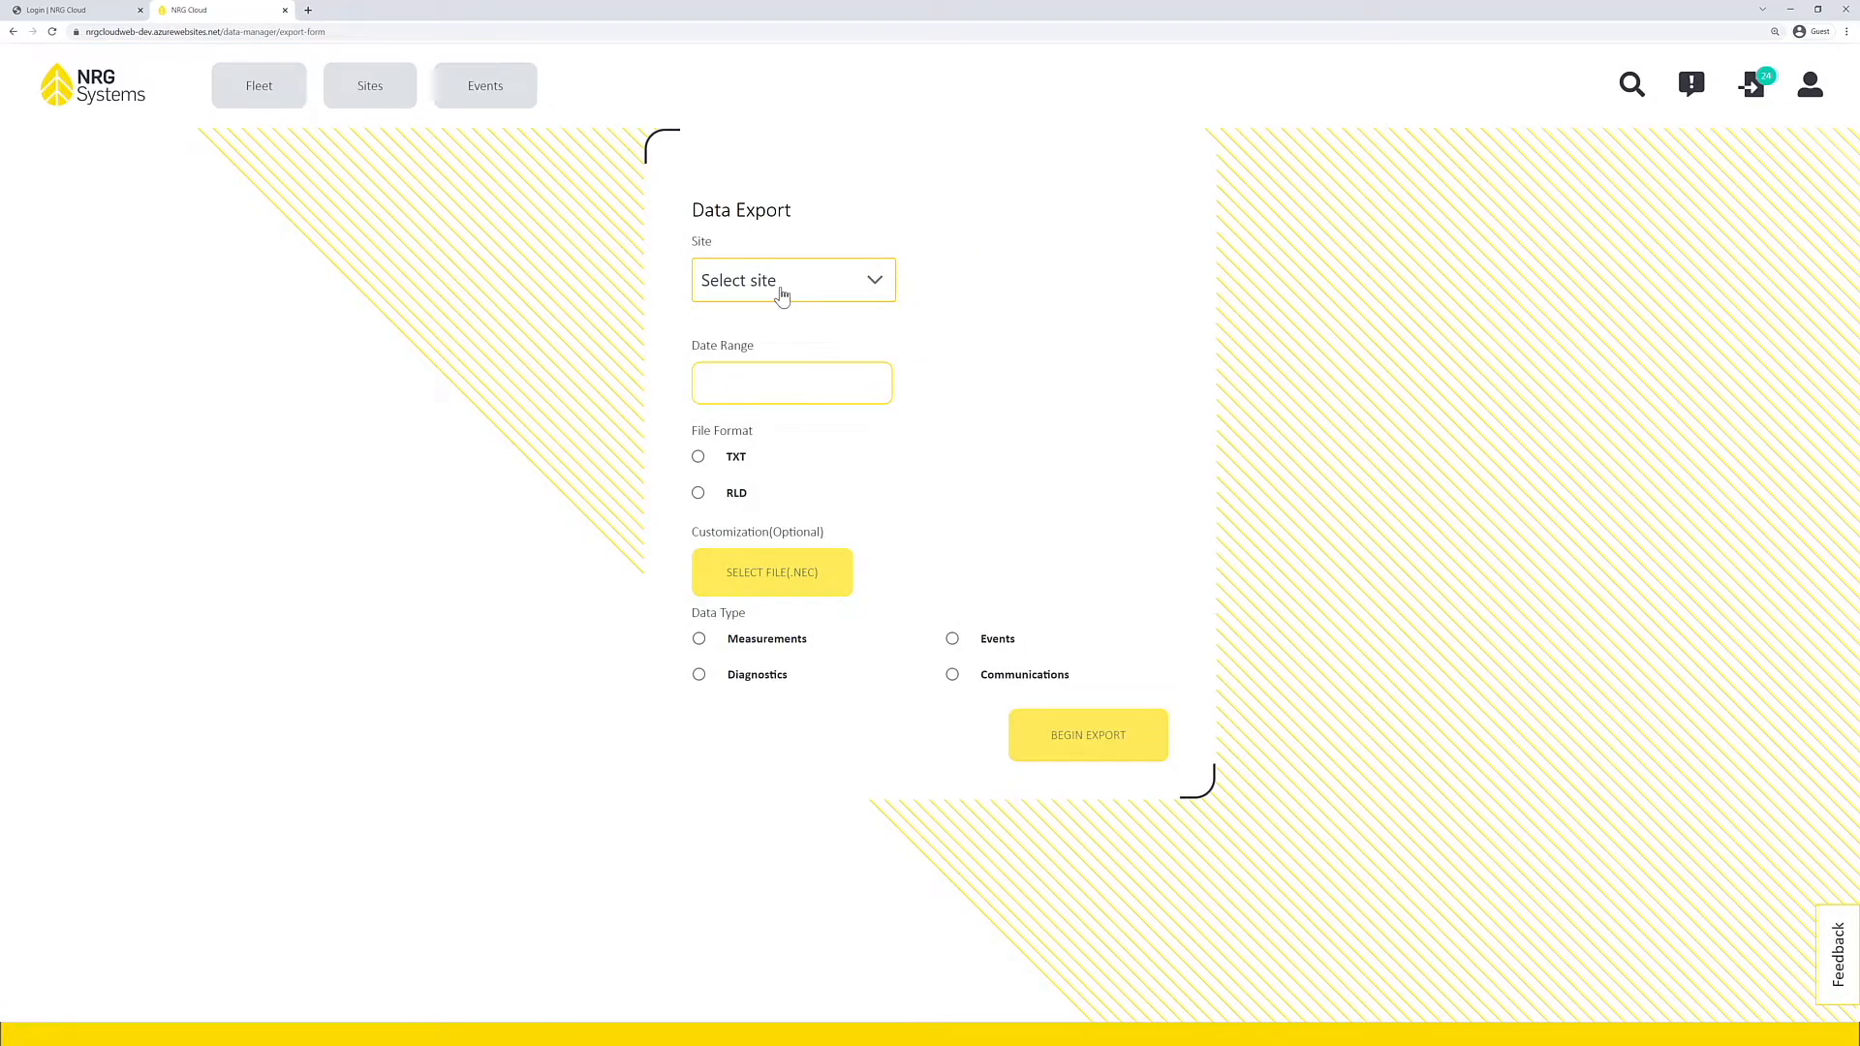
click(782, 294)
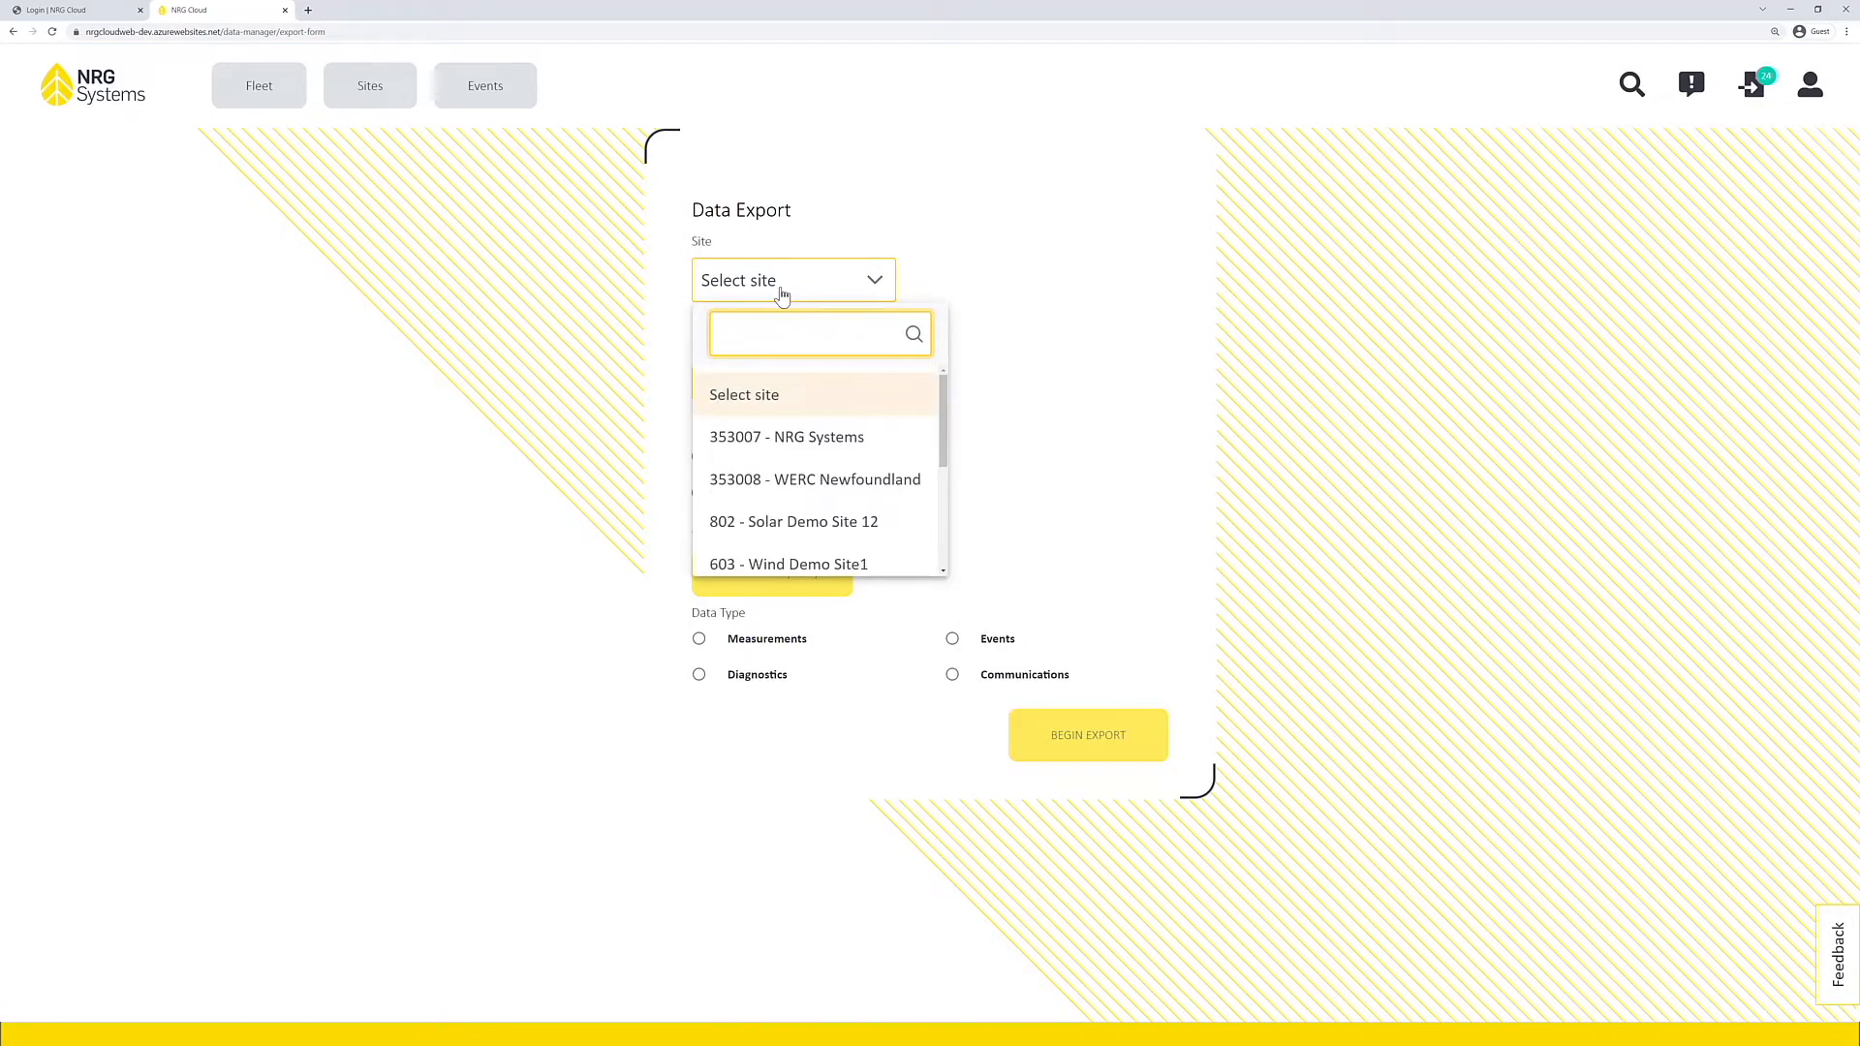
text(4310)
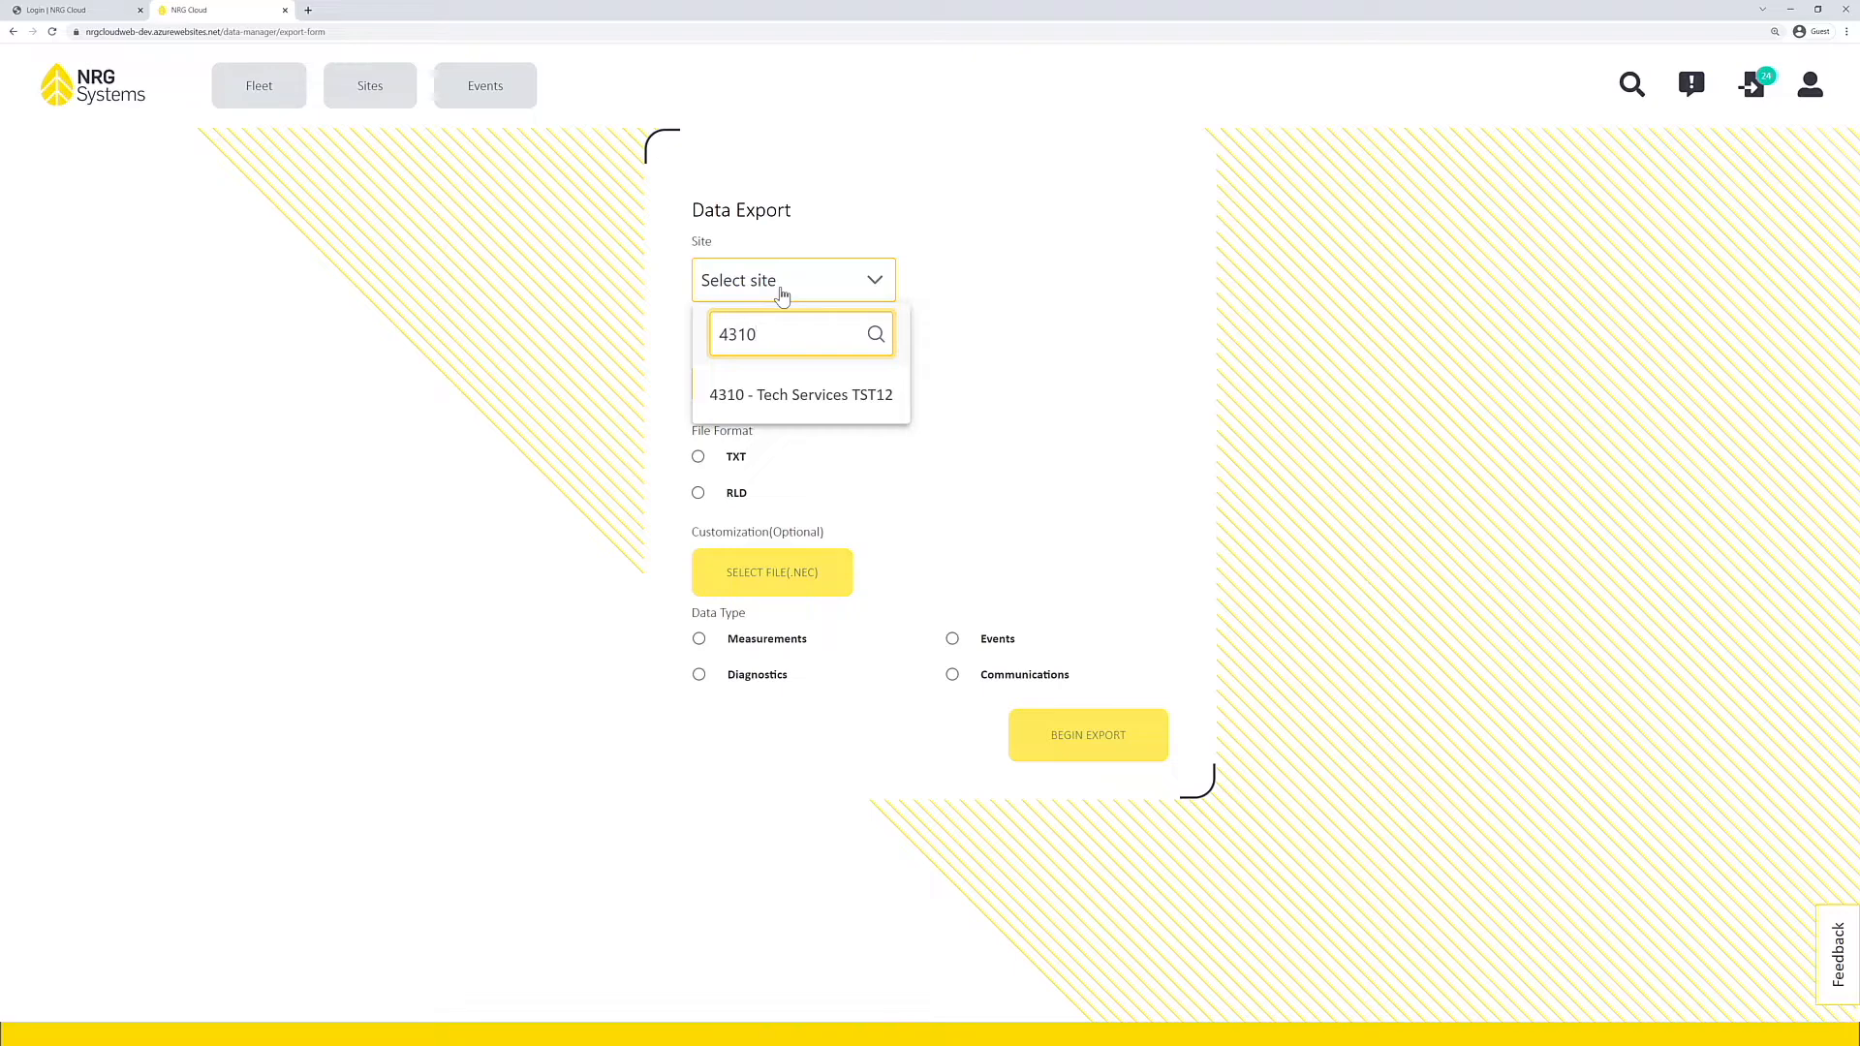
click(800, 397)
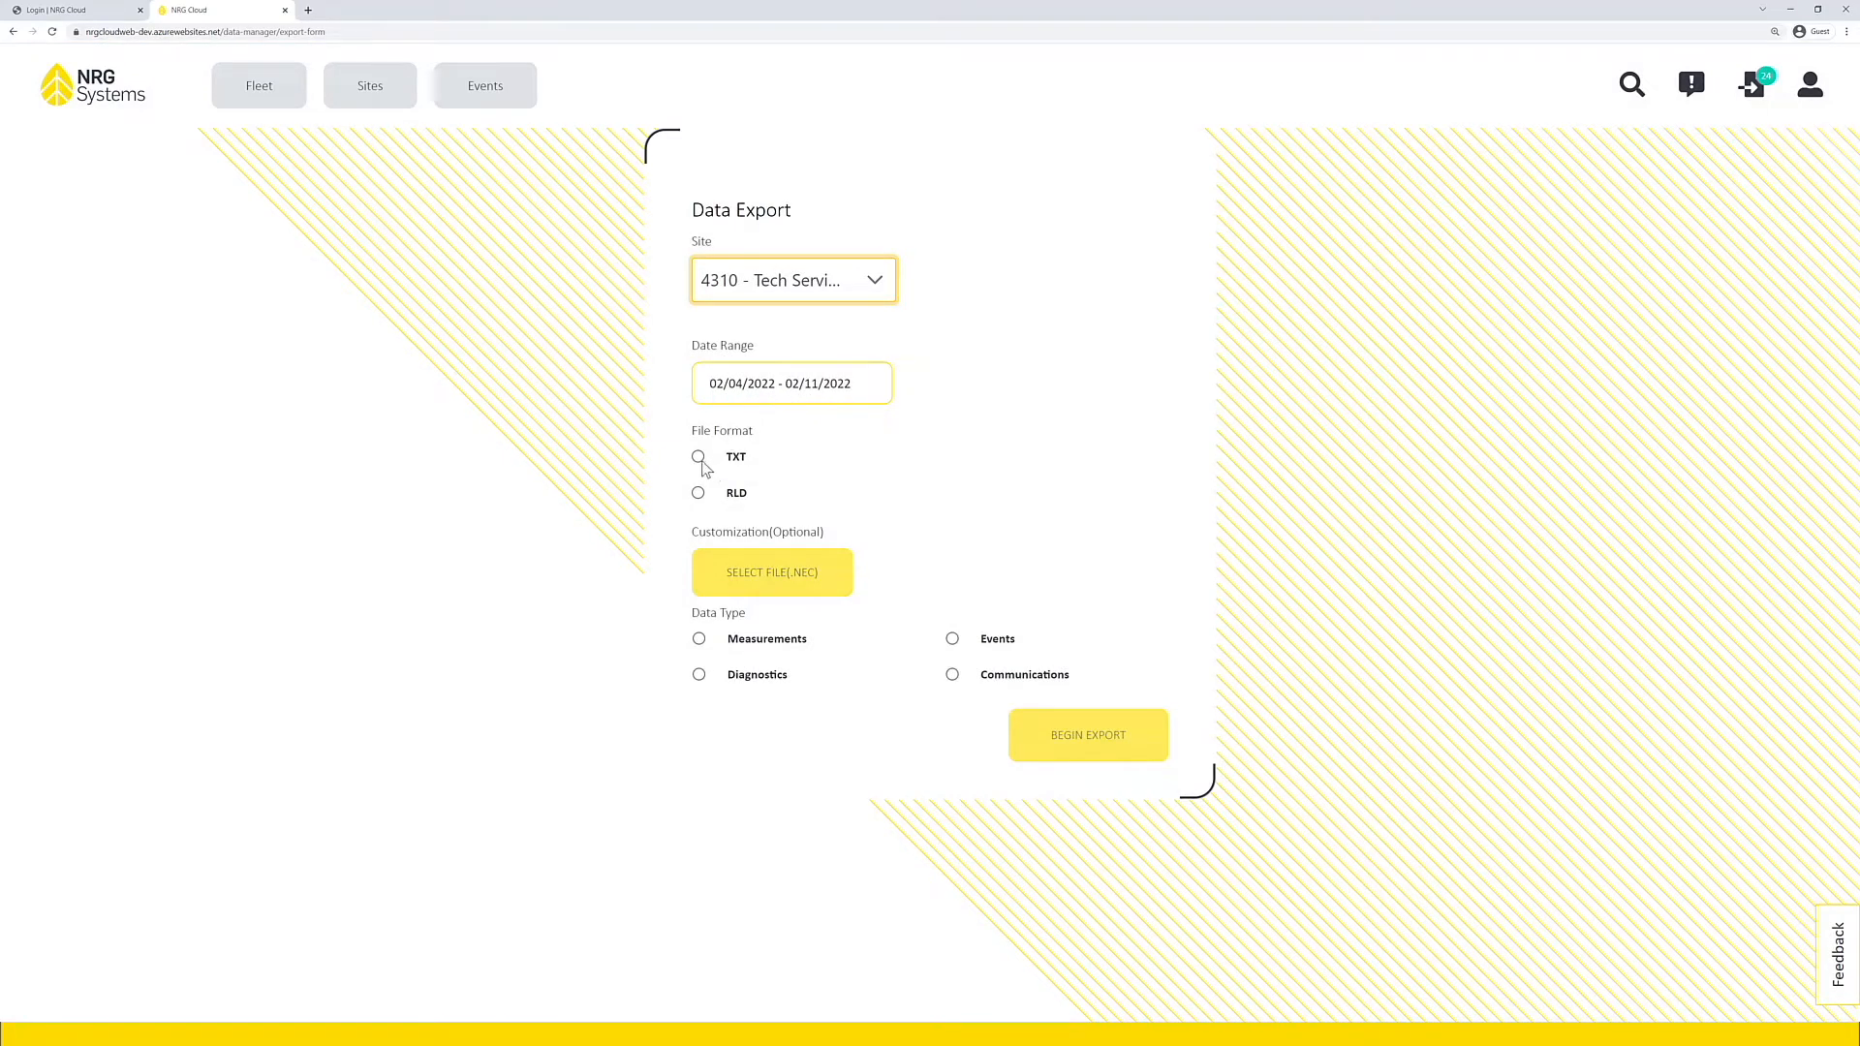
Step: Export the site's Measurements data in TXT format and check the new job's progress
click(699, 461)
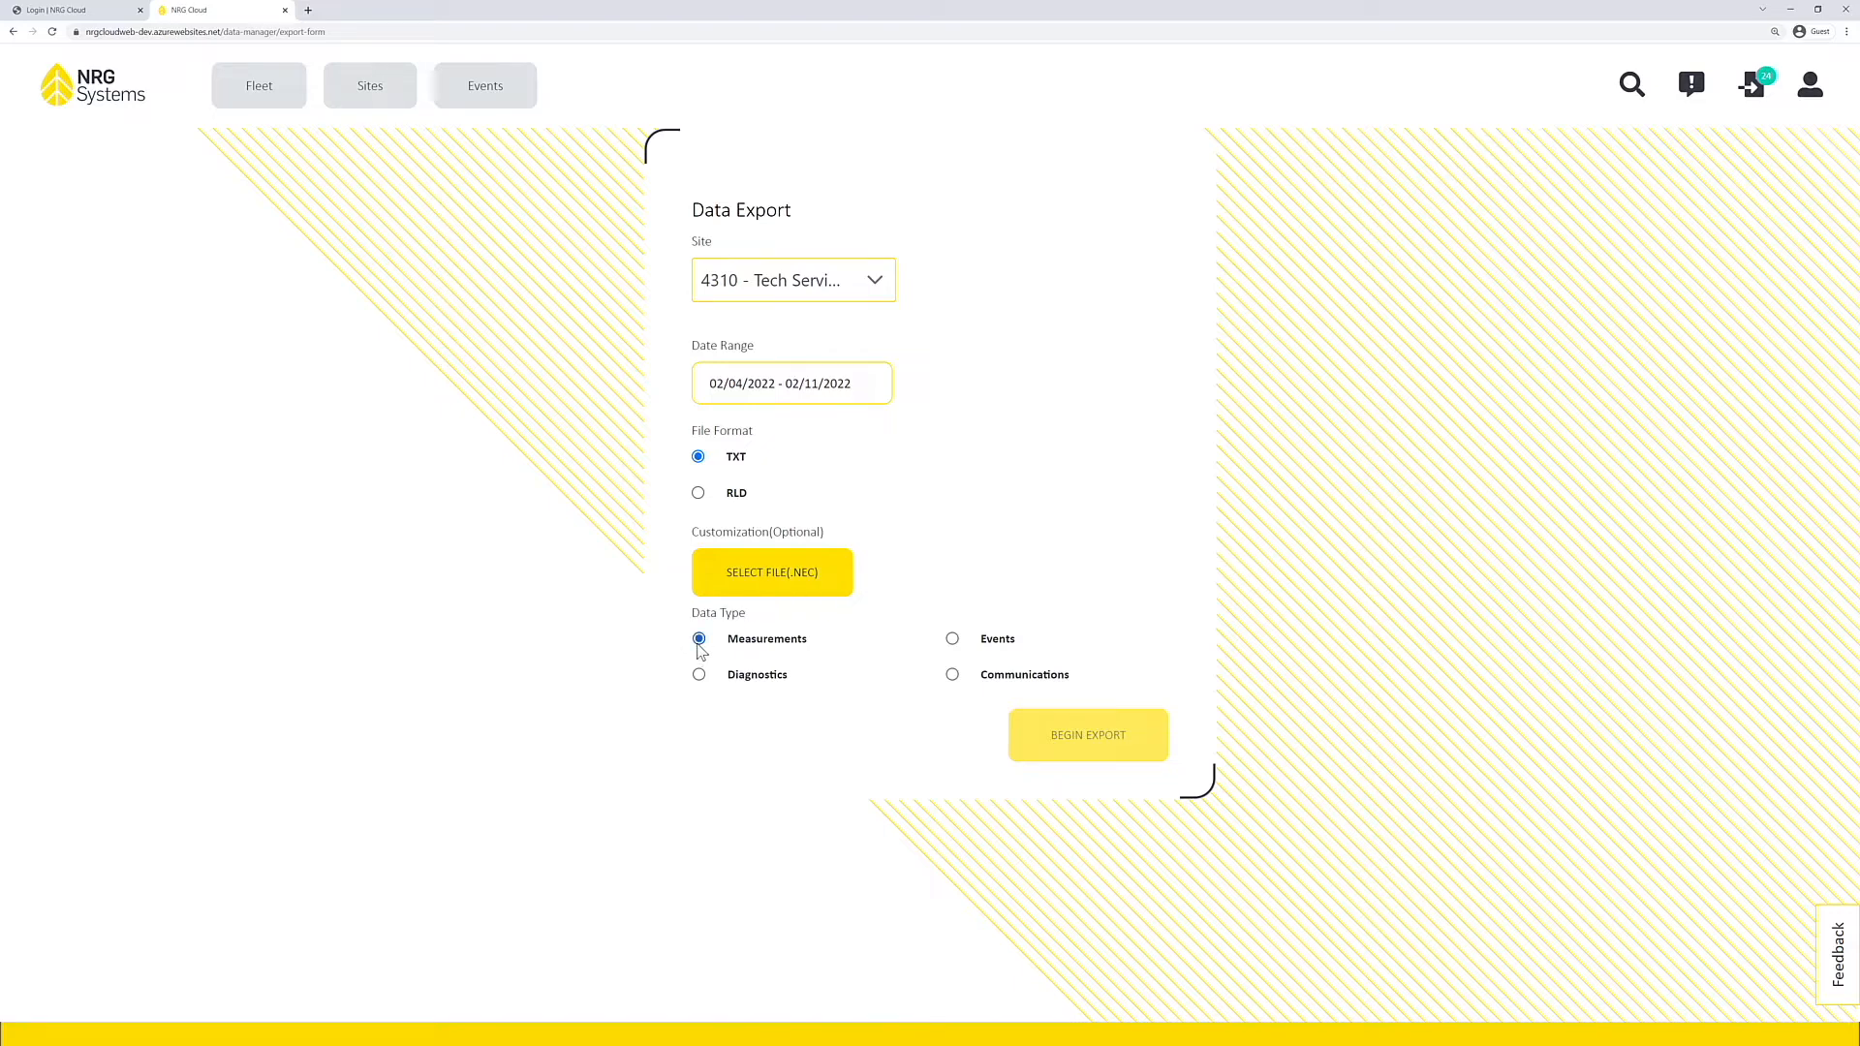
click(1104, 764)
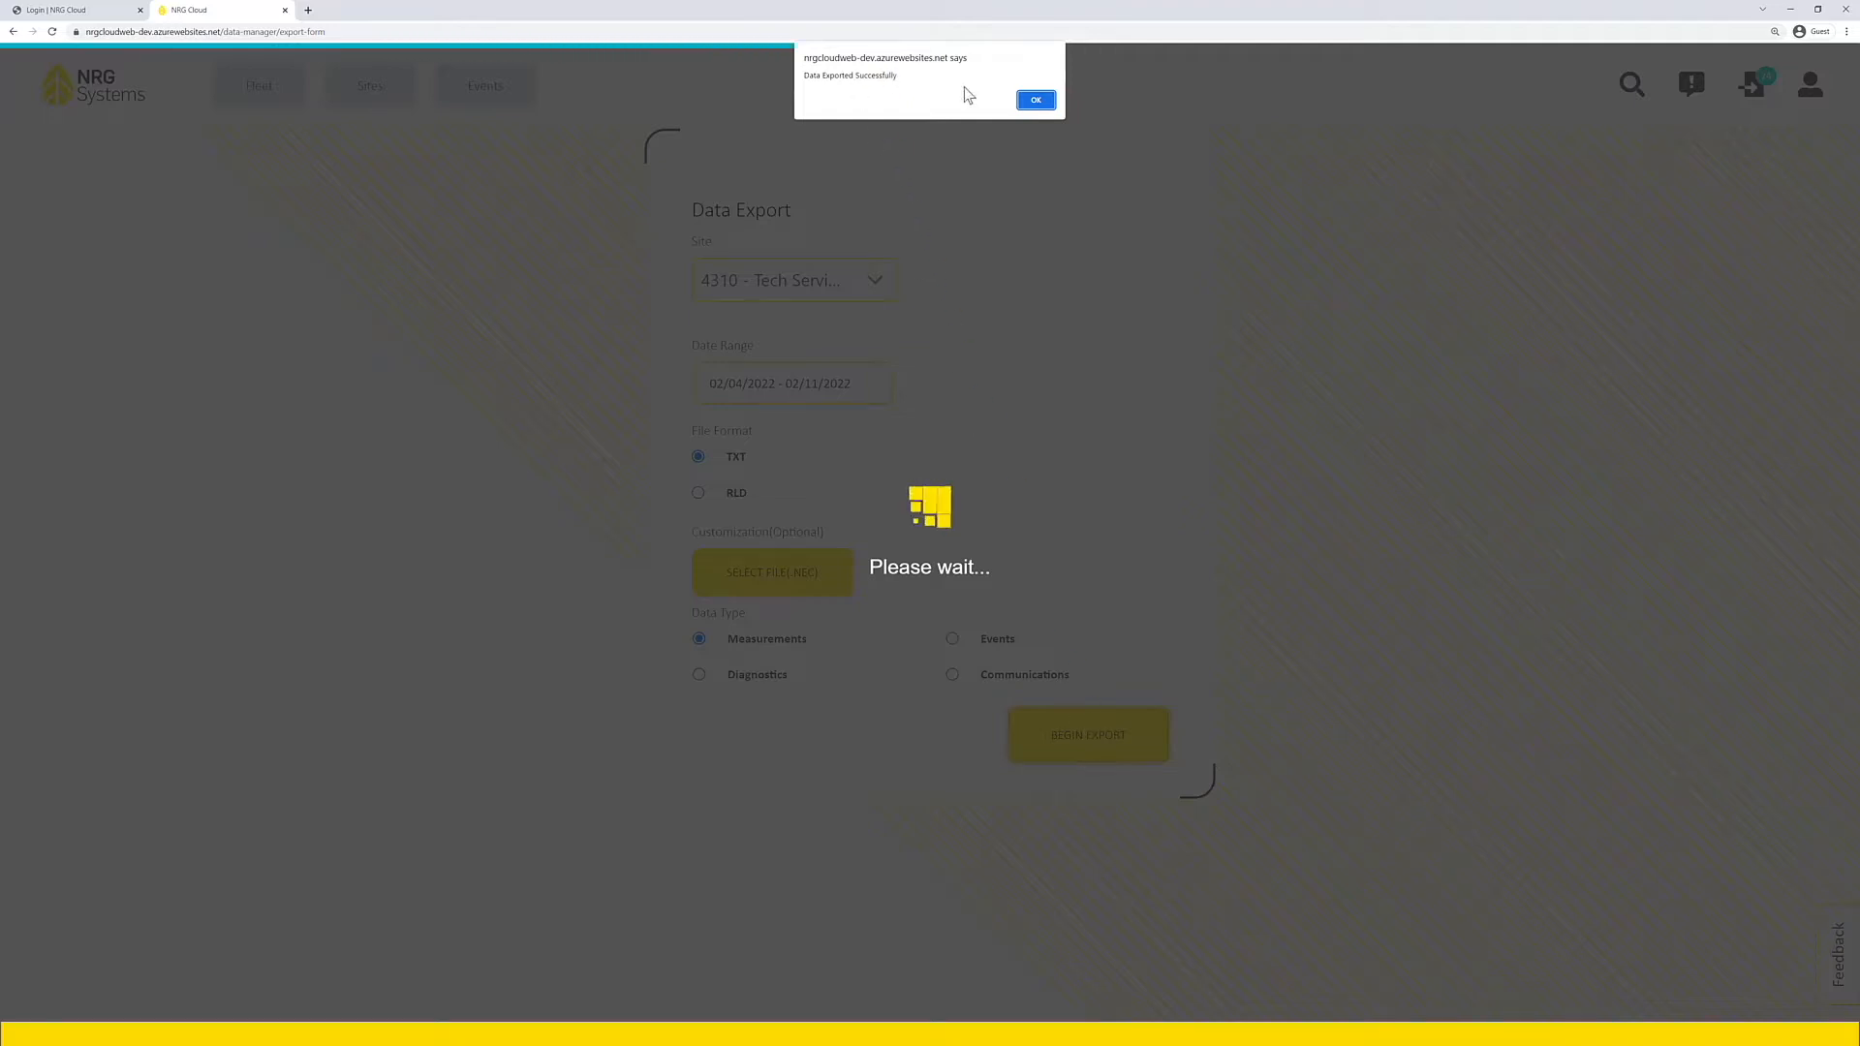
click(1035, 101)
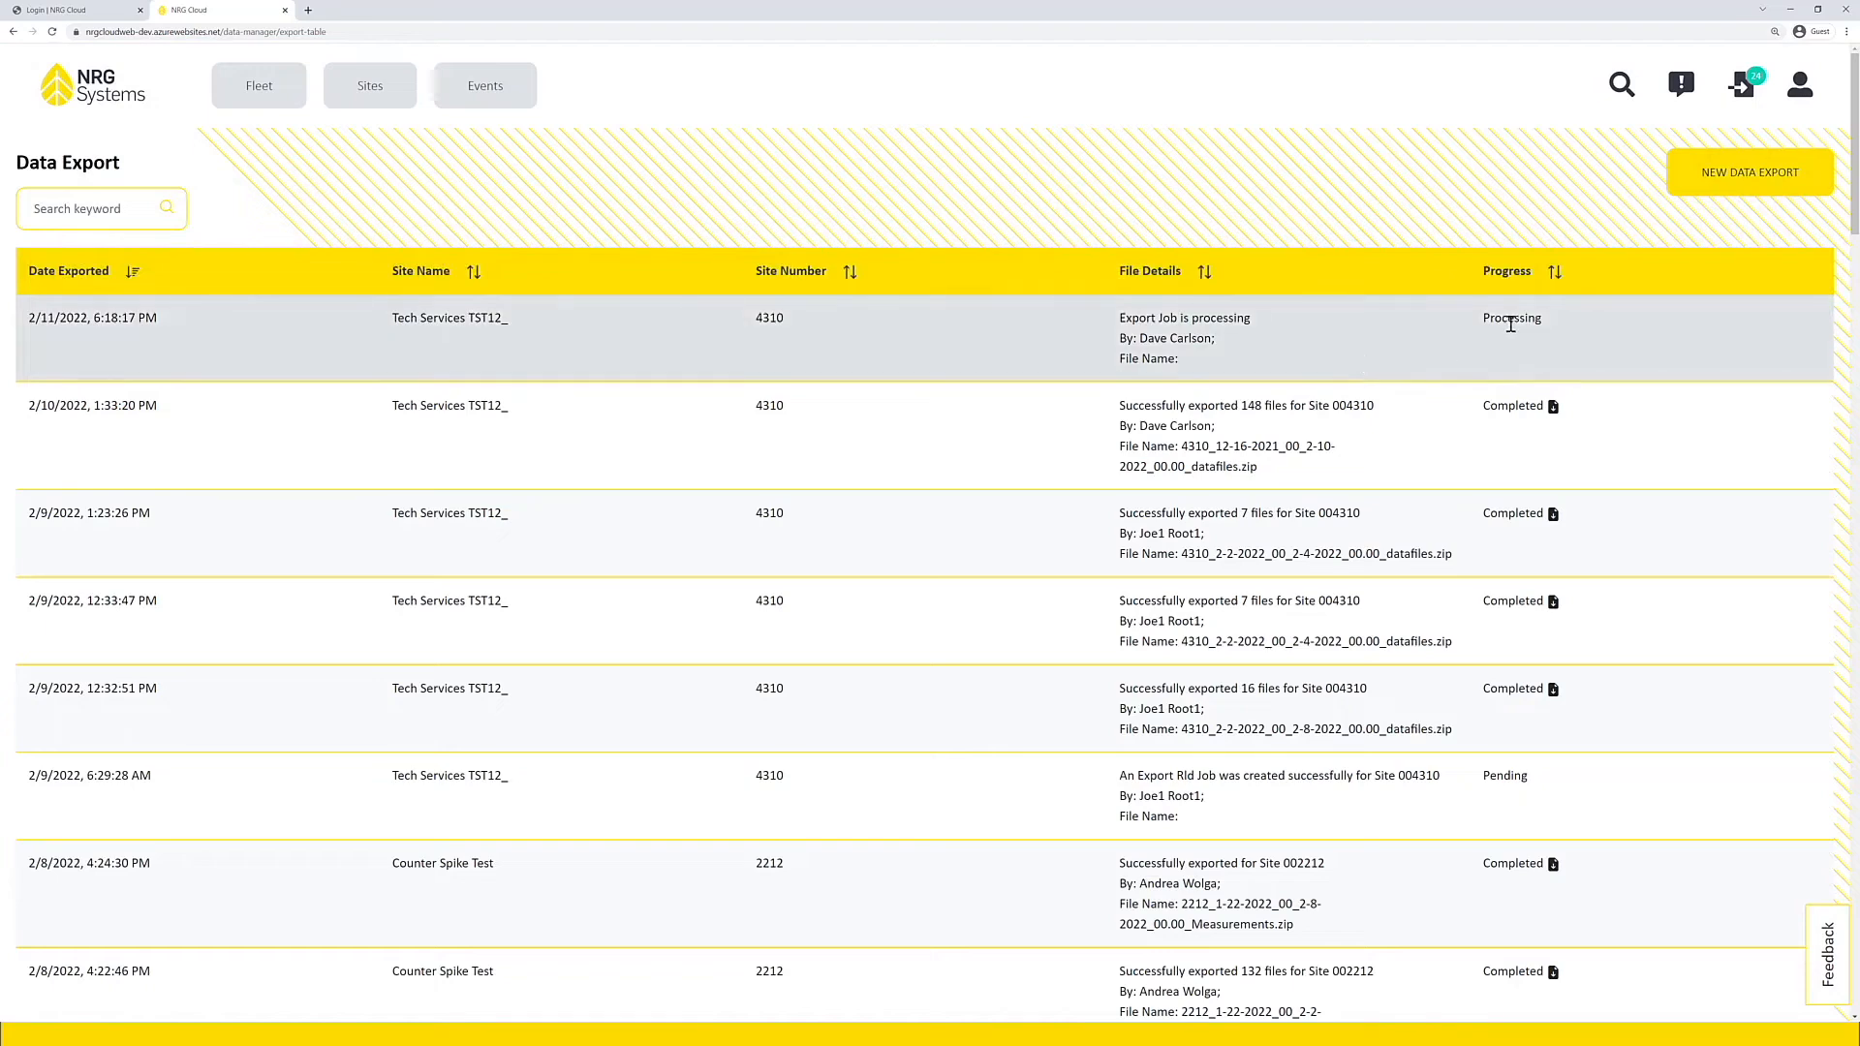
double_click(1510, 324)
click(1553, 329)
Step: Return to the sites table, filter it for 4310 and open that site's summary
click(376, 100)
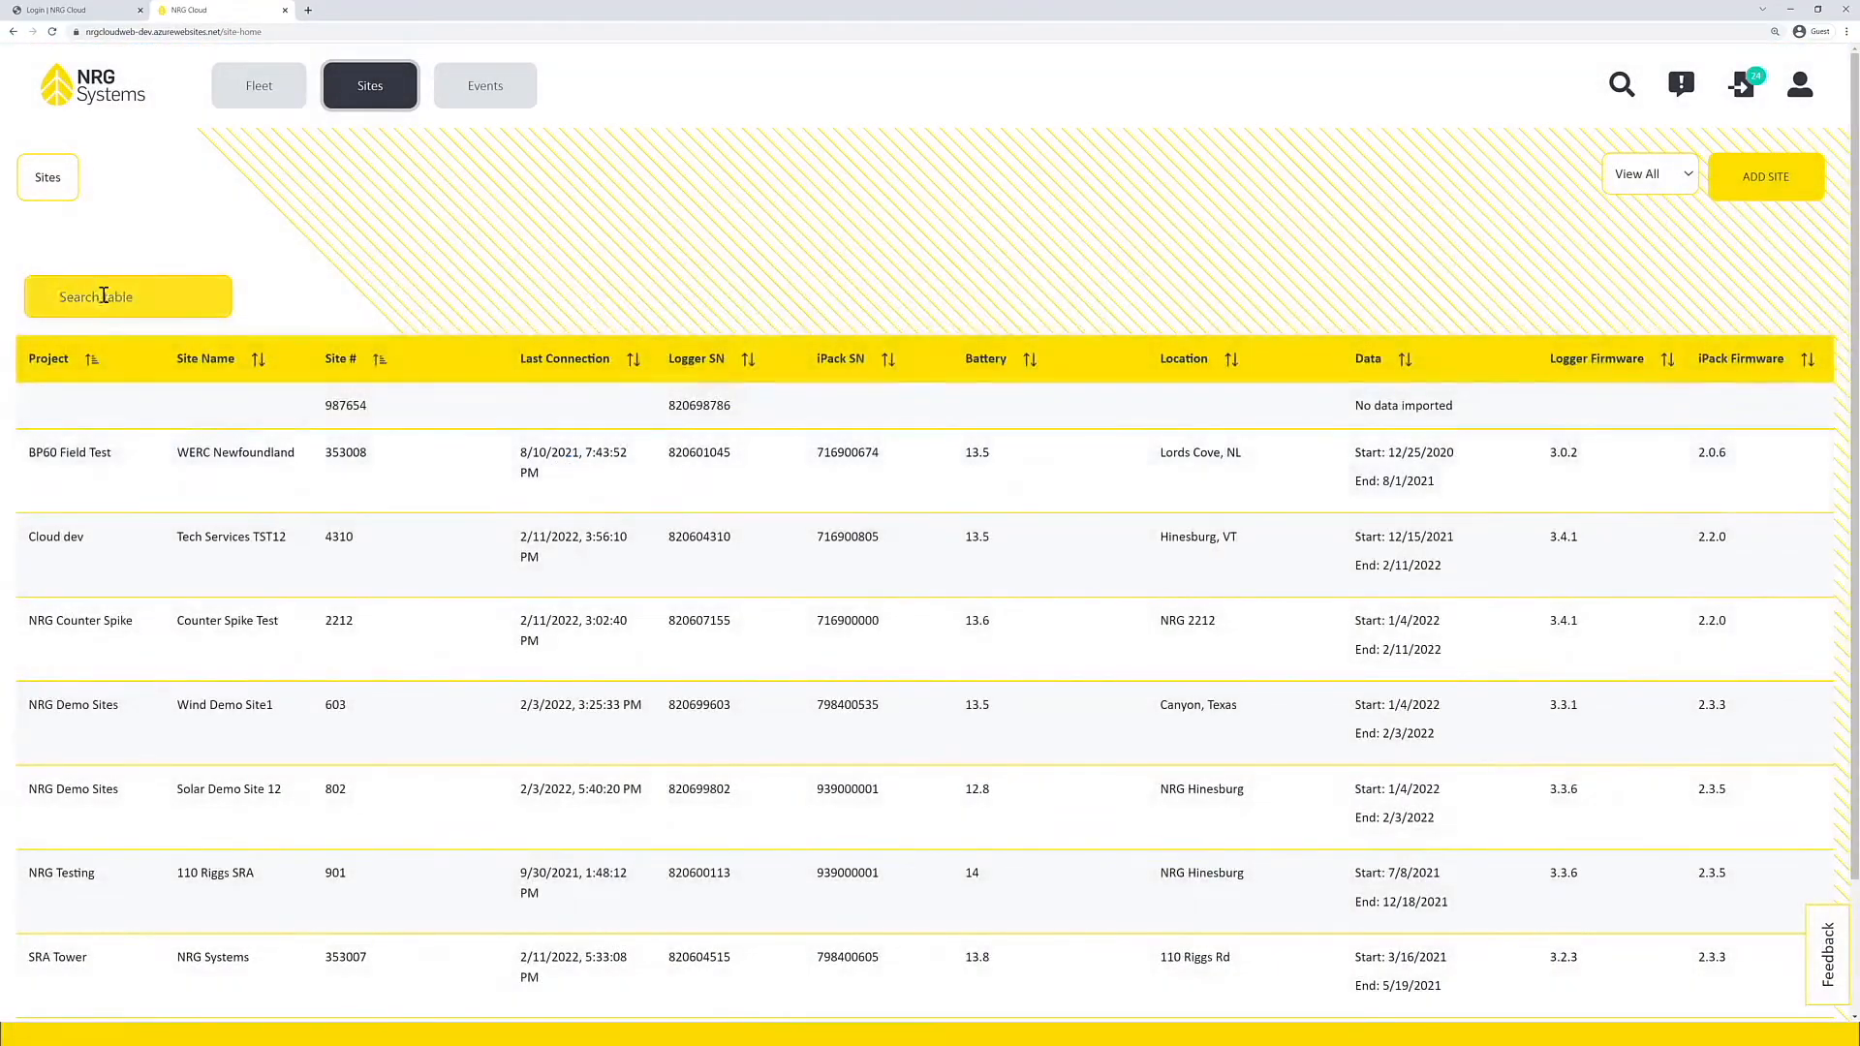
click(104, 296)
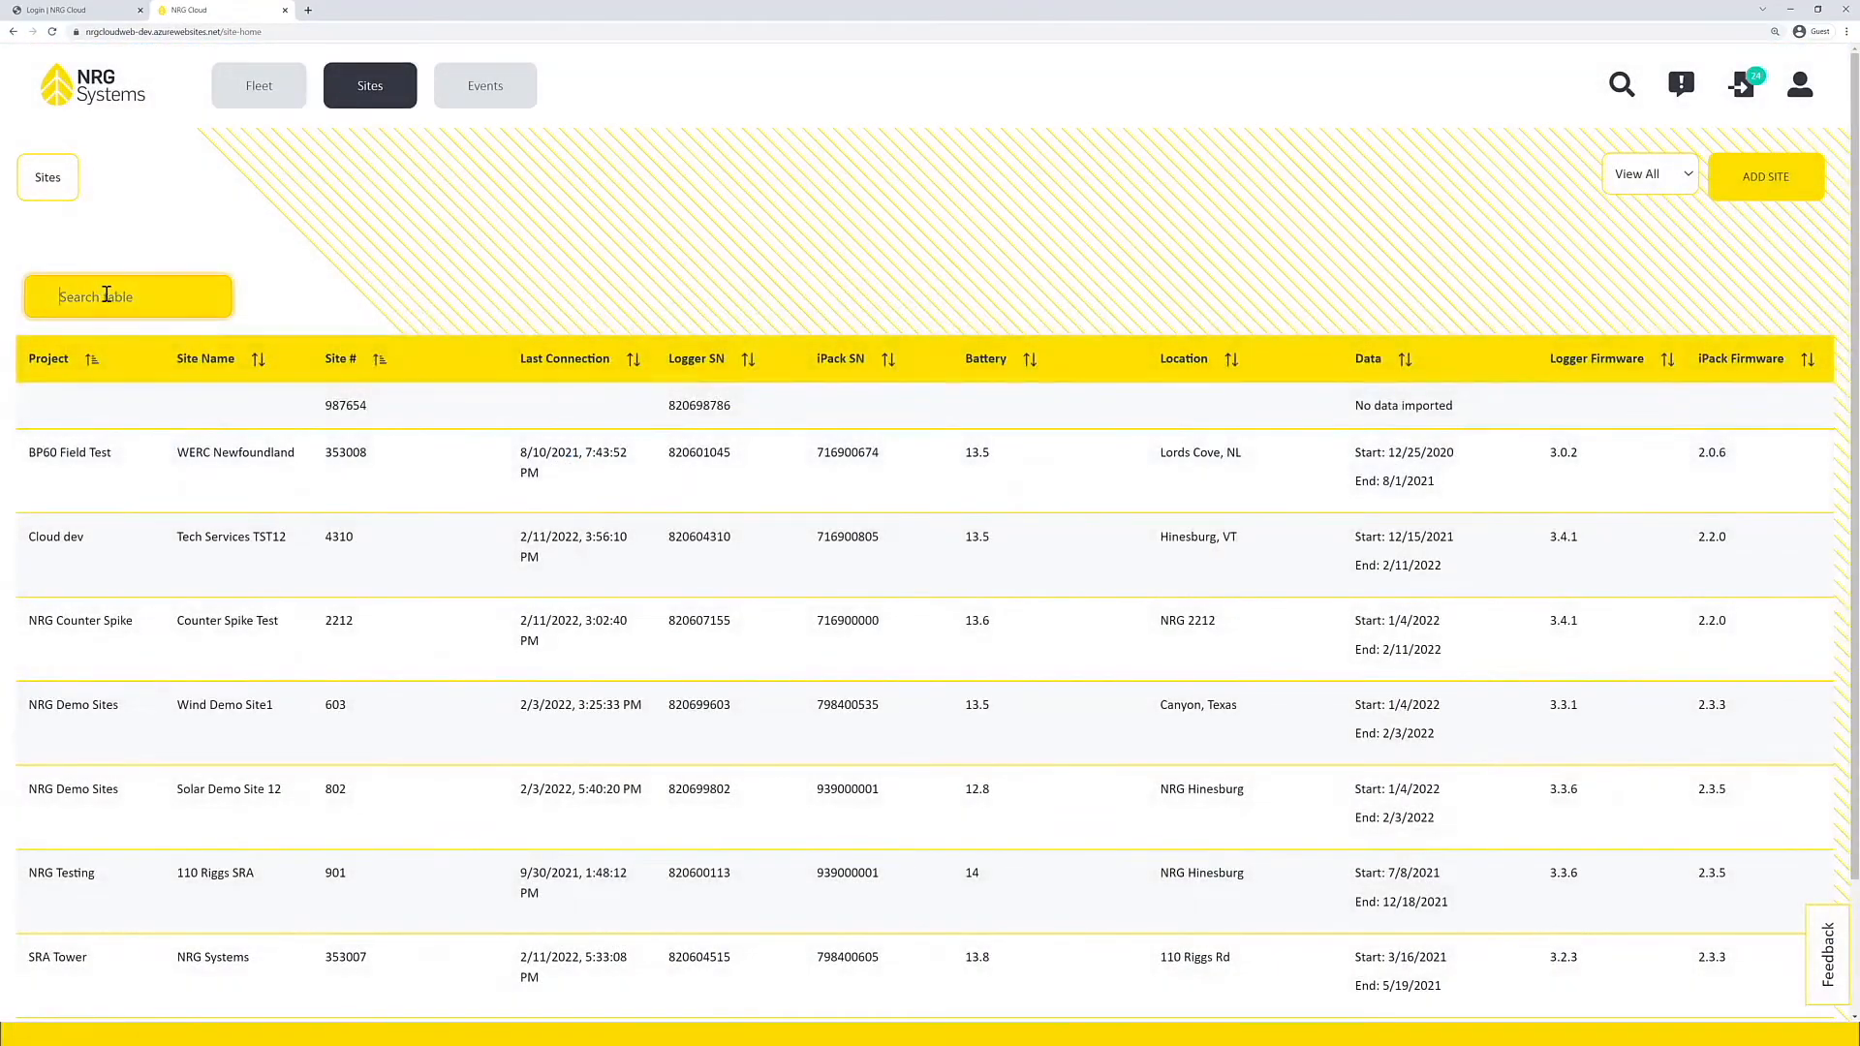
text(4310)
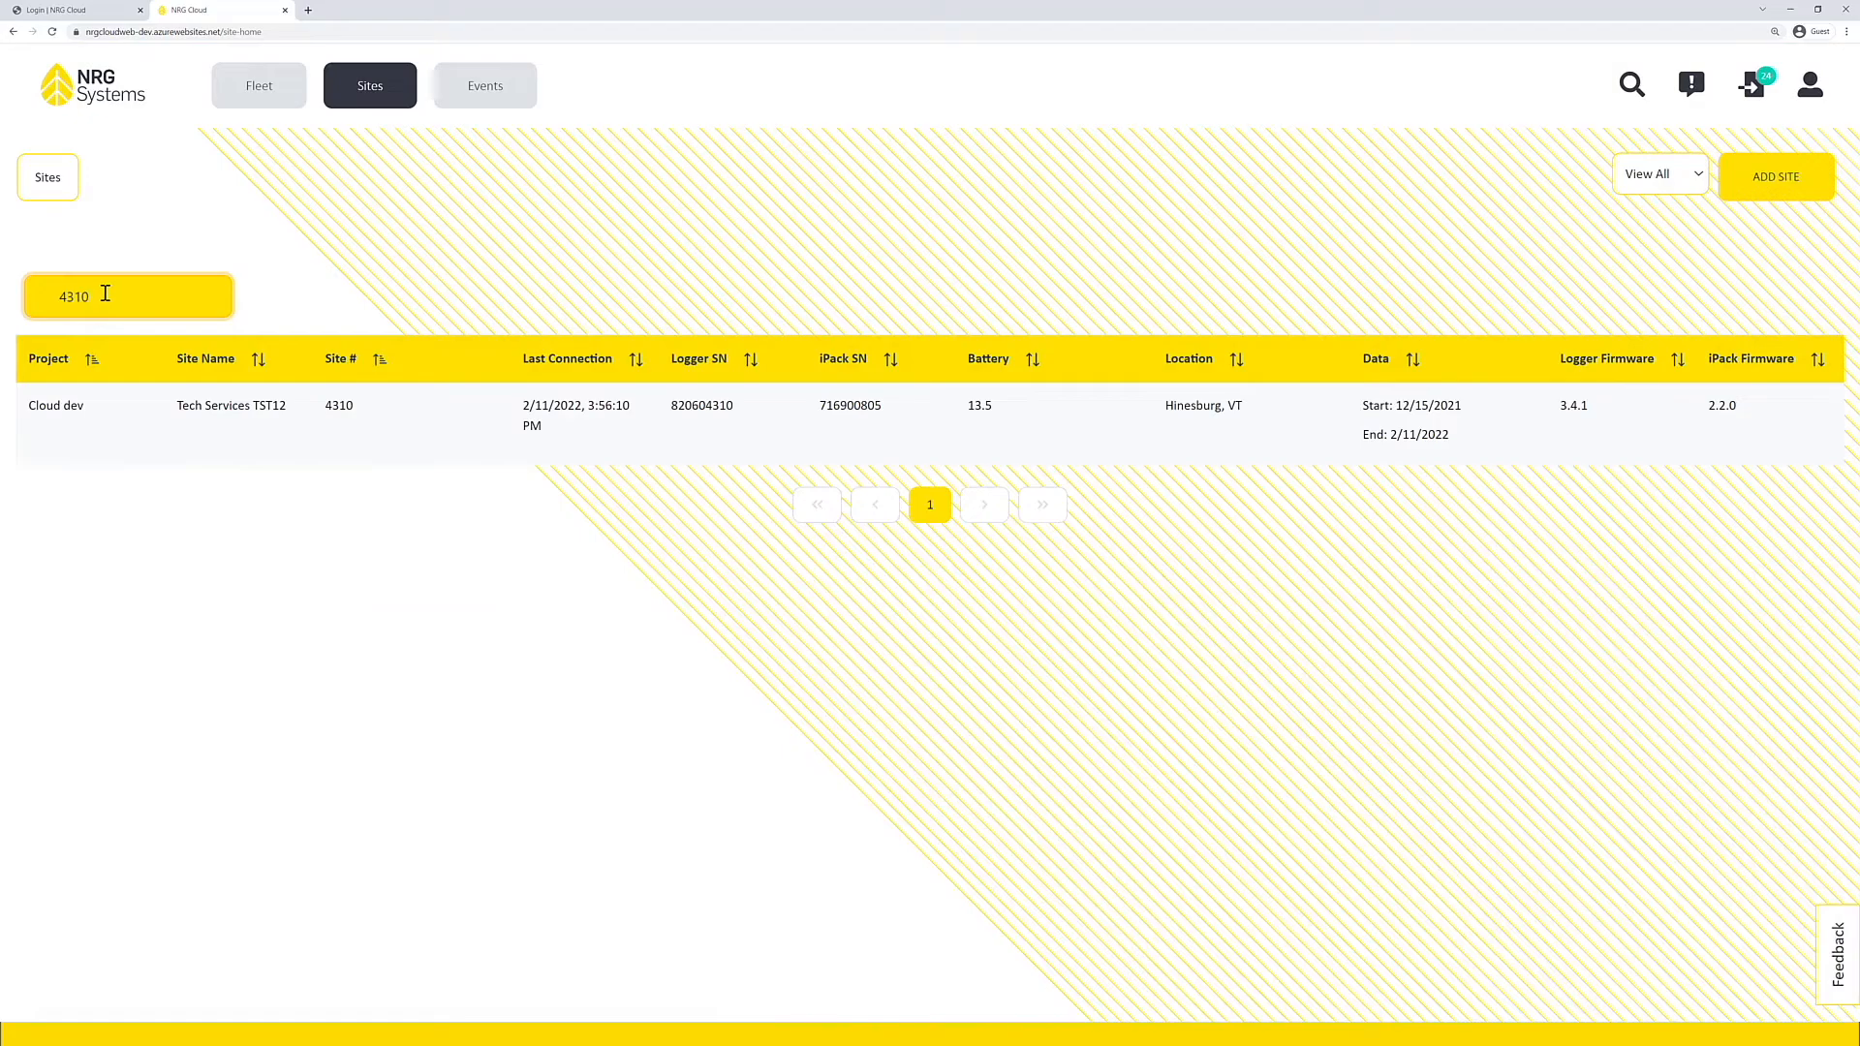
click(706, 440)
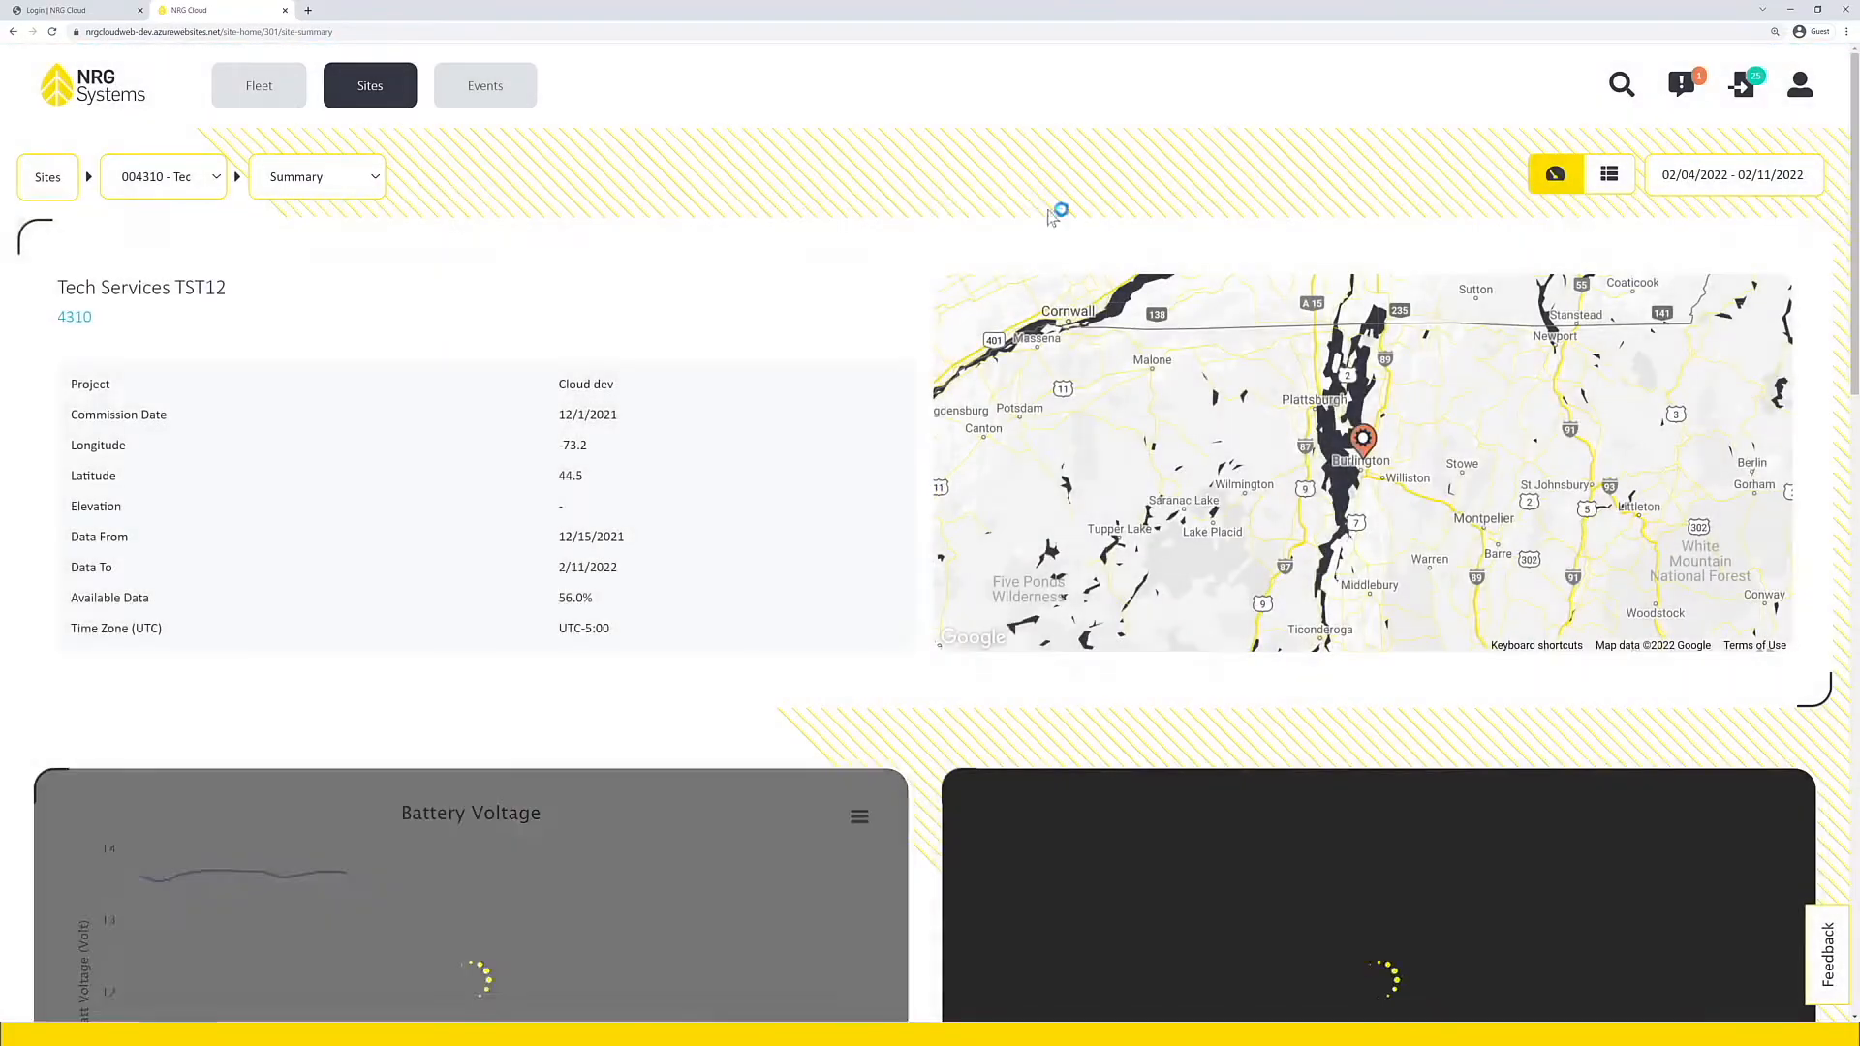
Step: Open the new data export from its notification and download the Measurements file for site 4310
click(1682, 91)
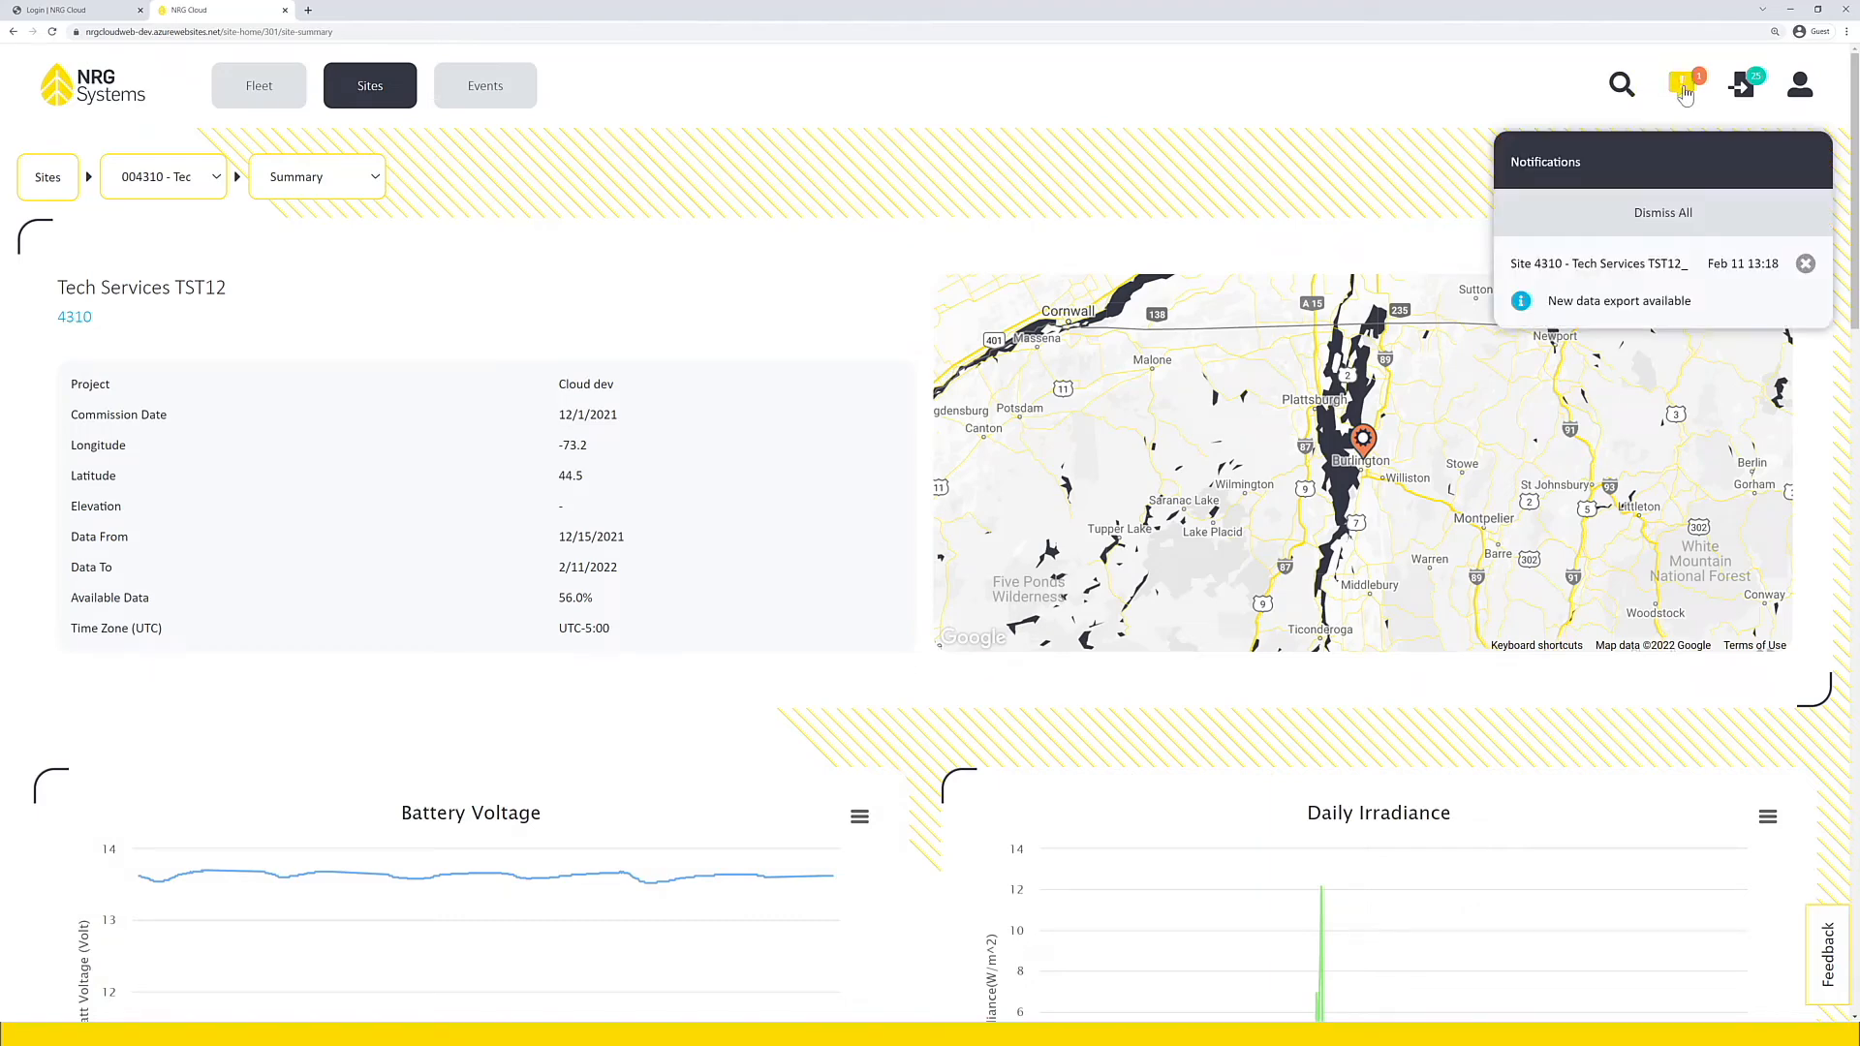
click(1652, 308)
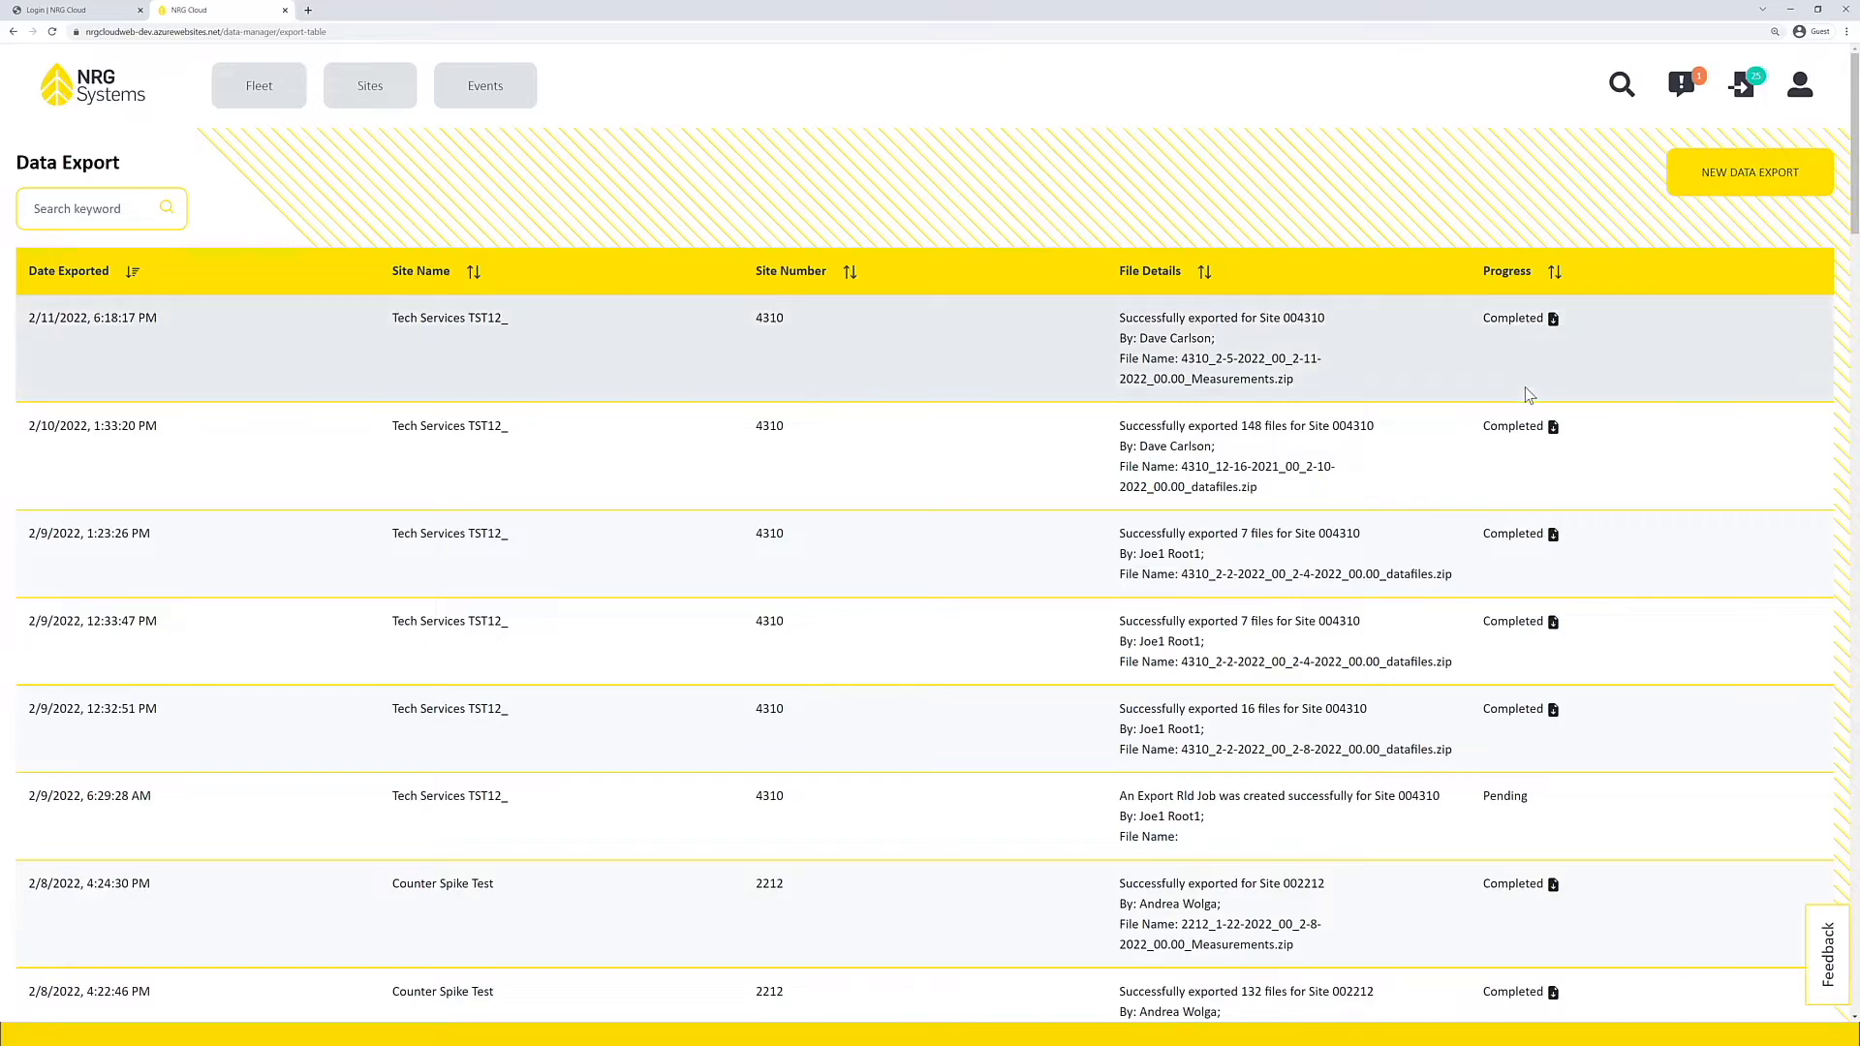
click(1551, 320)
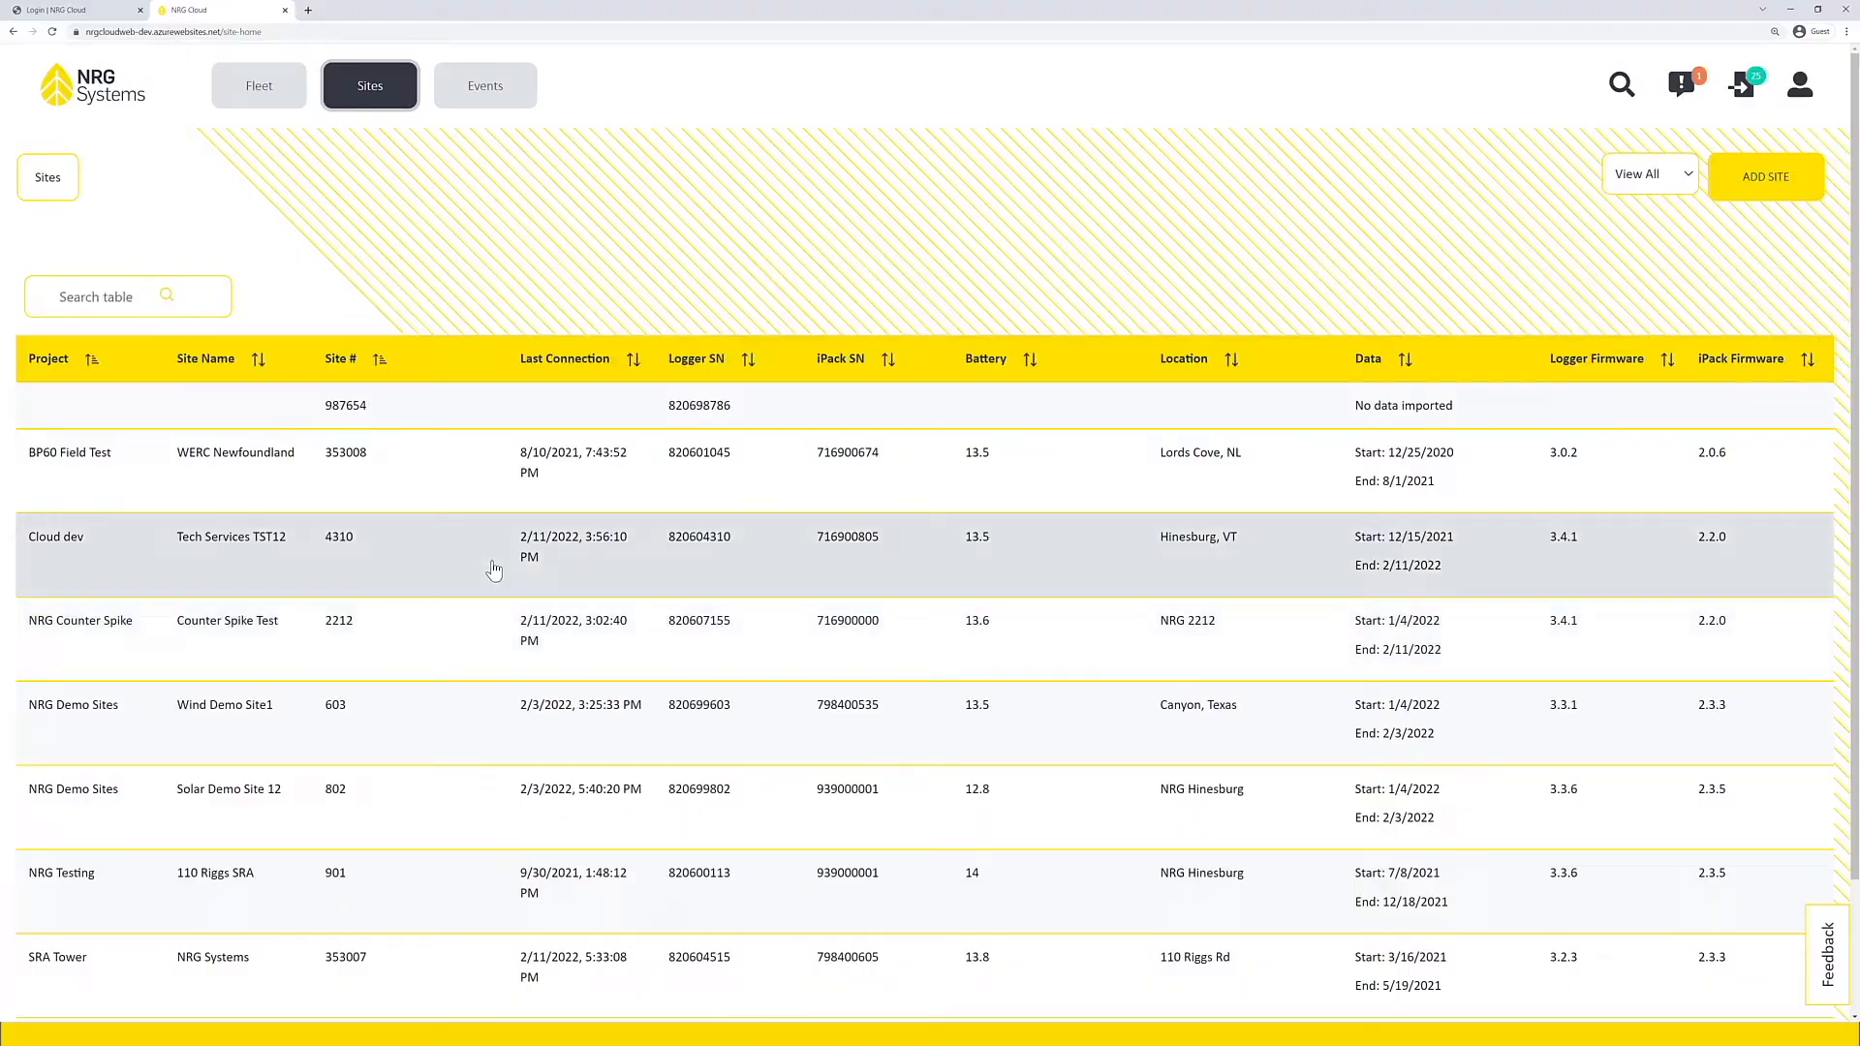
Step: Open the System Health page of site 4310 and expand the SD Card Usage warning's details
click(494, 569)
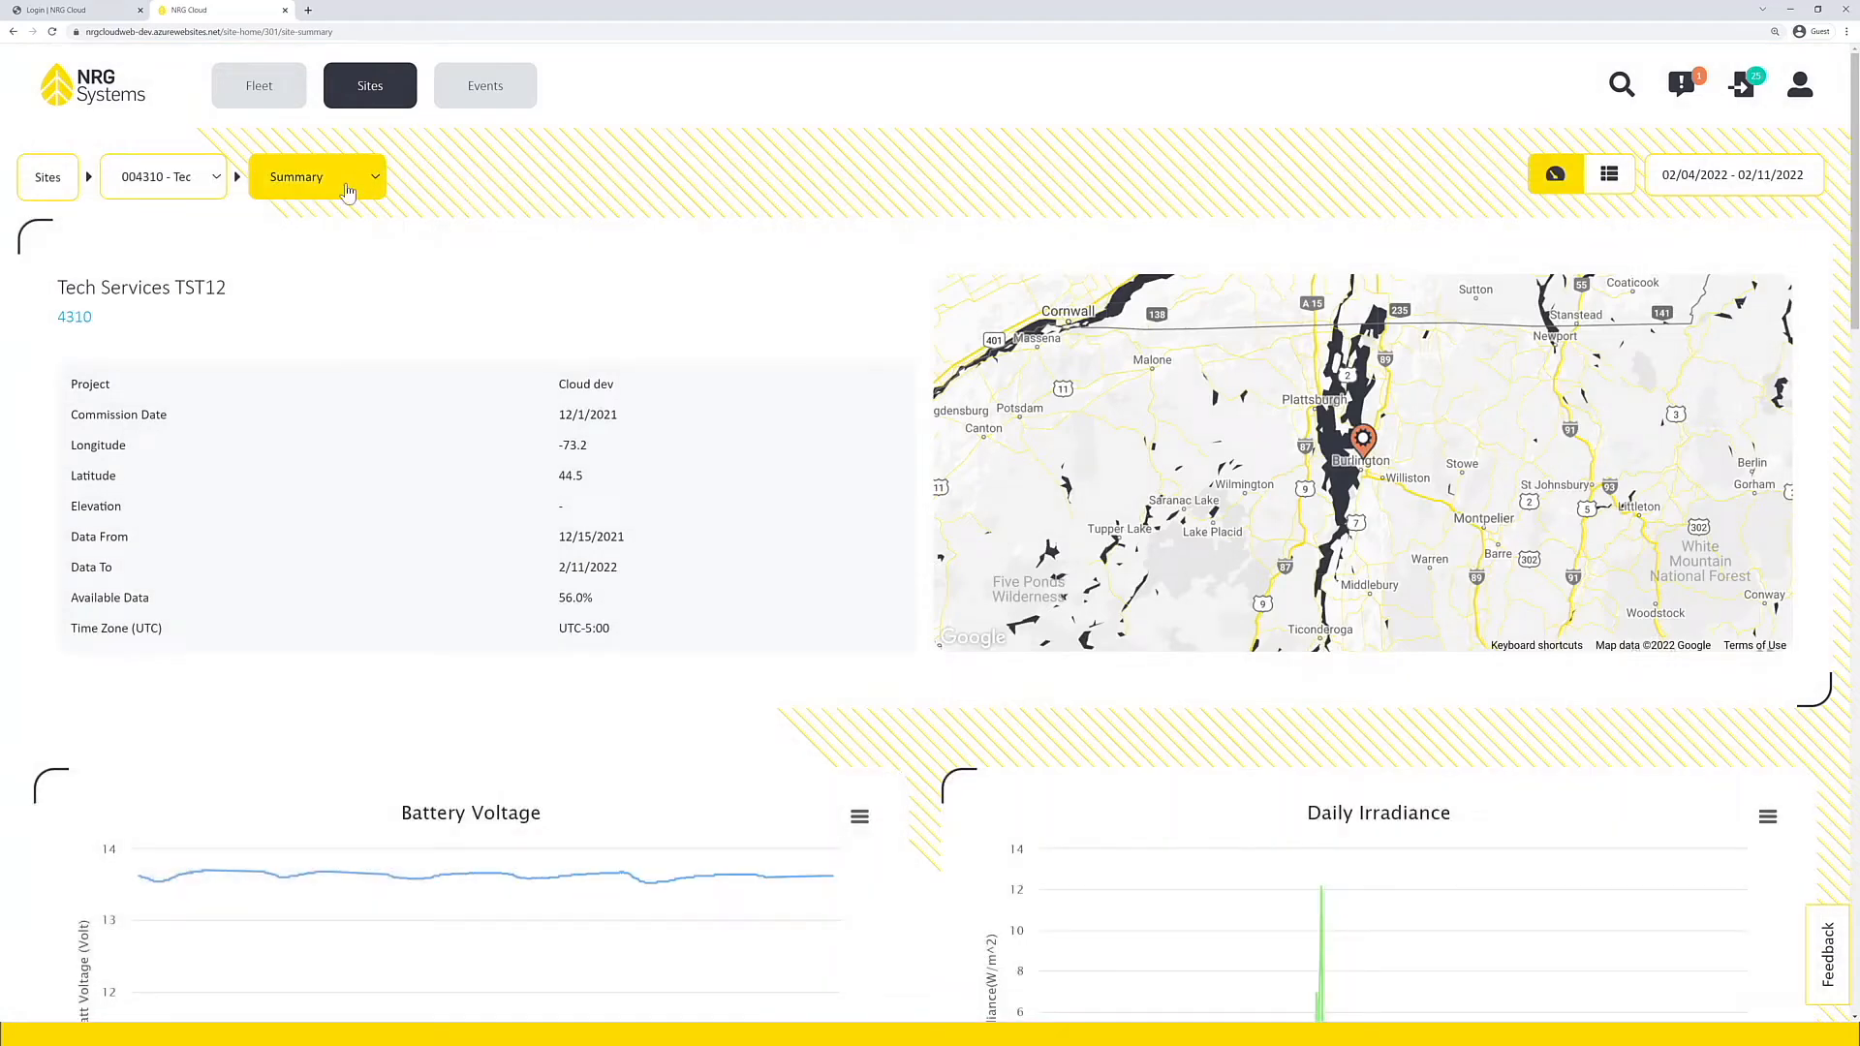
click(349, 191)
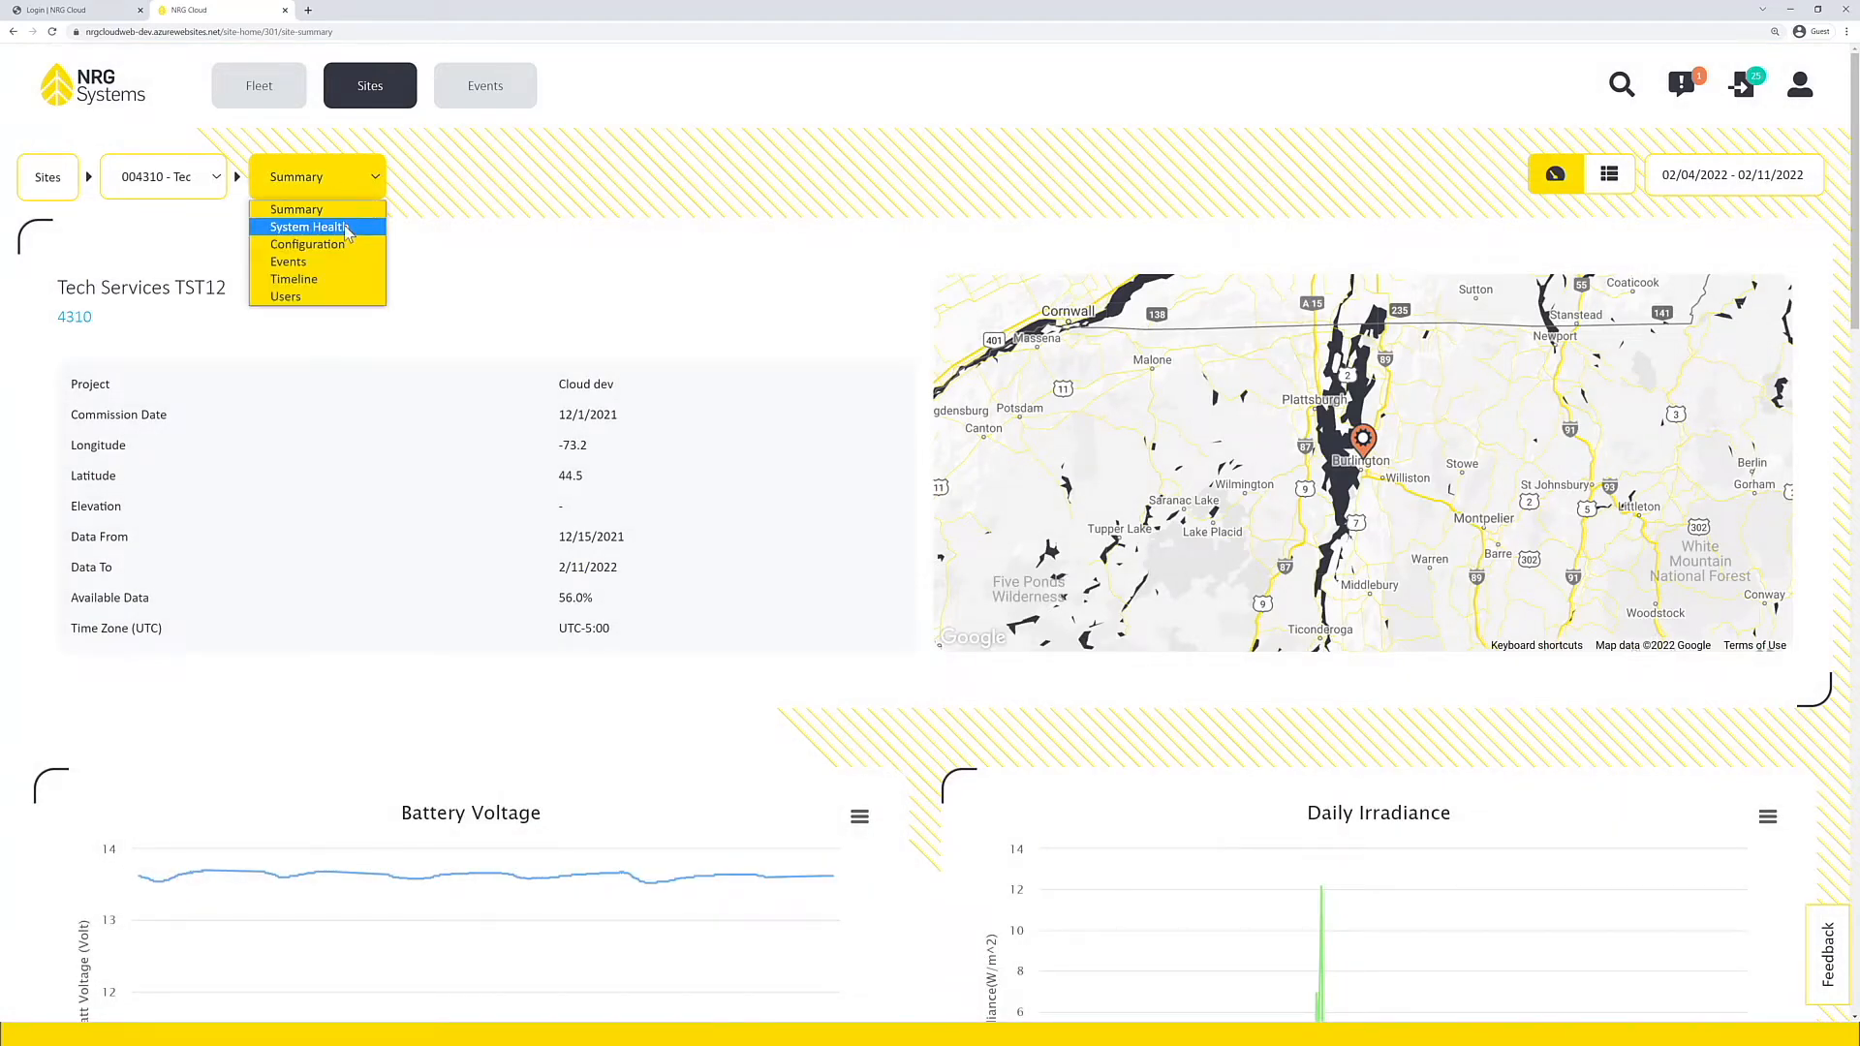
click(346, 229)
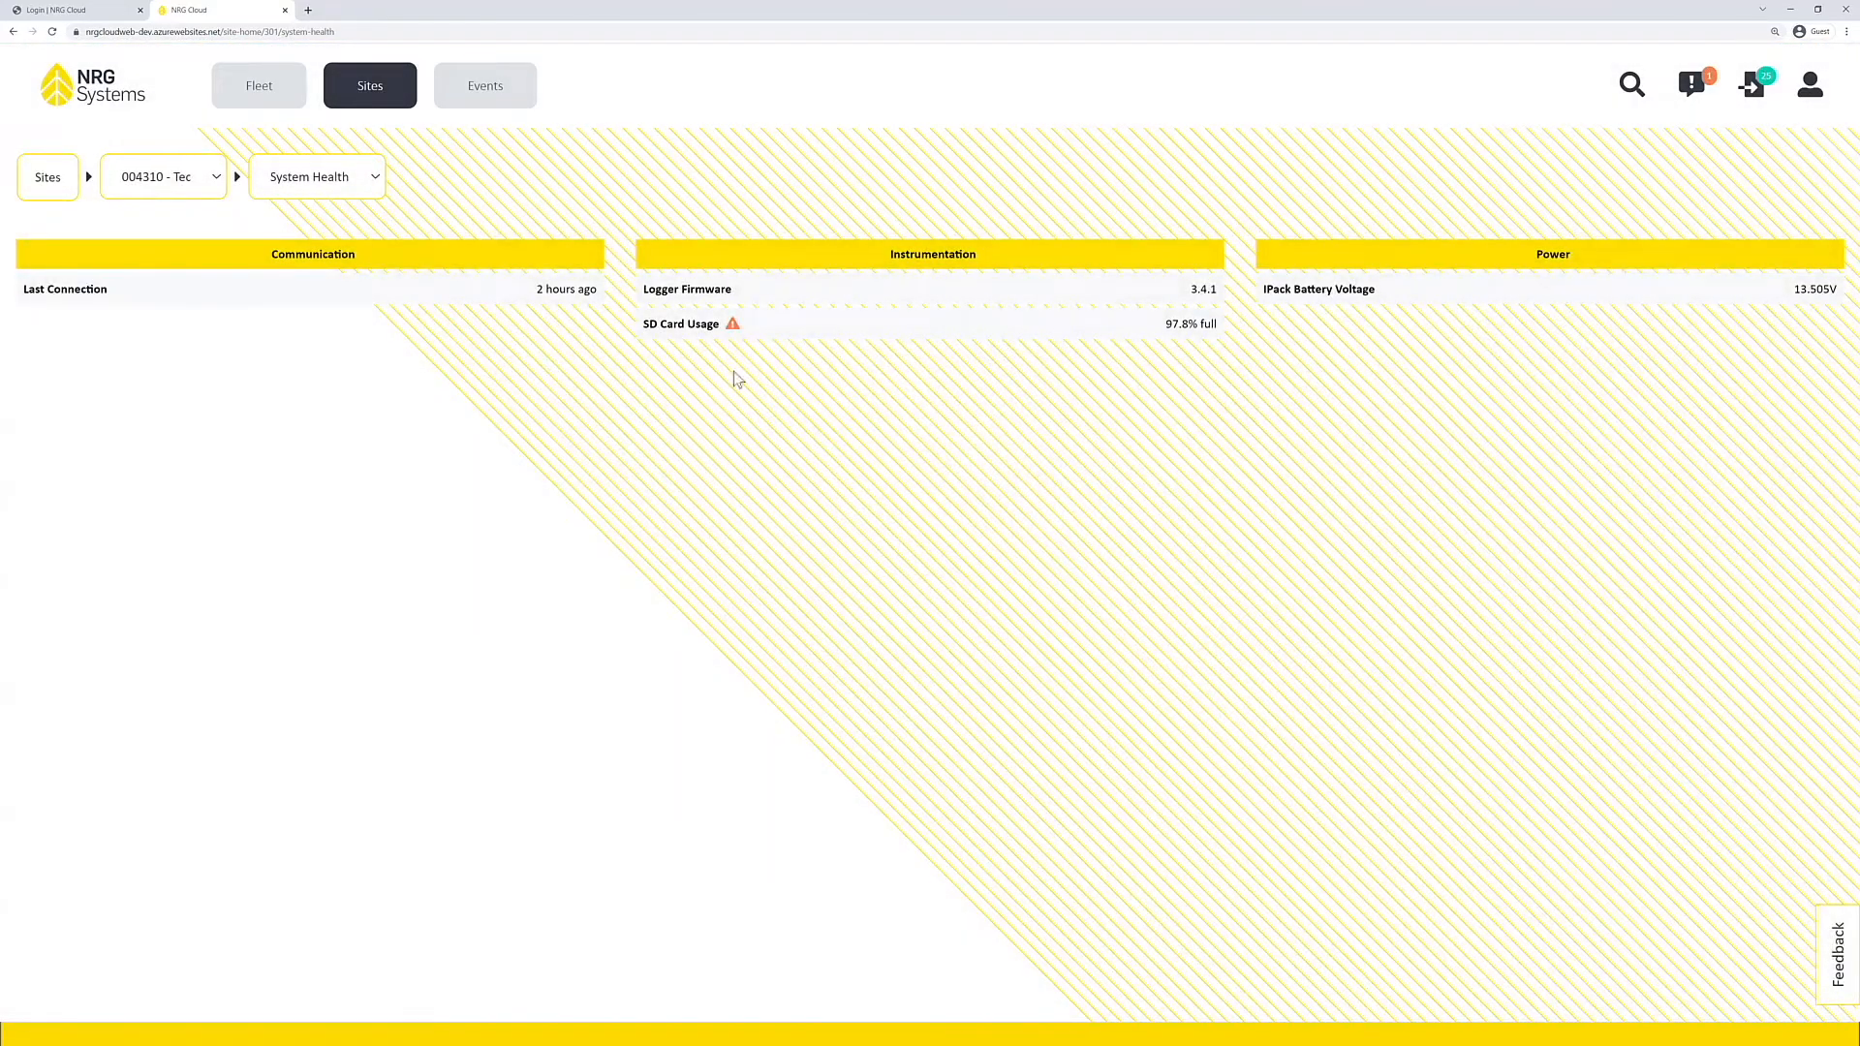
click(759, 329)
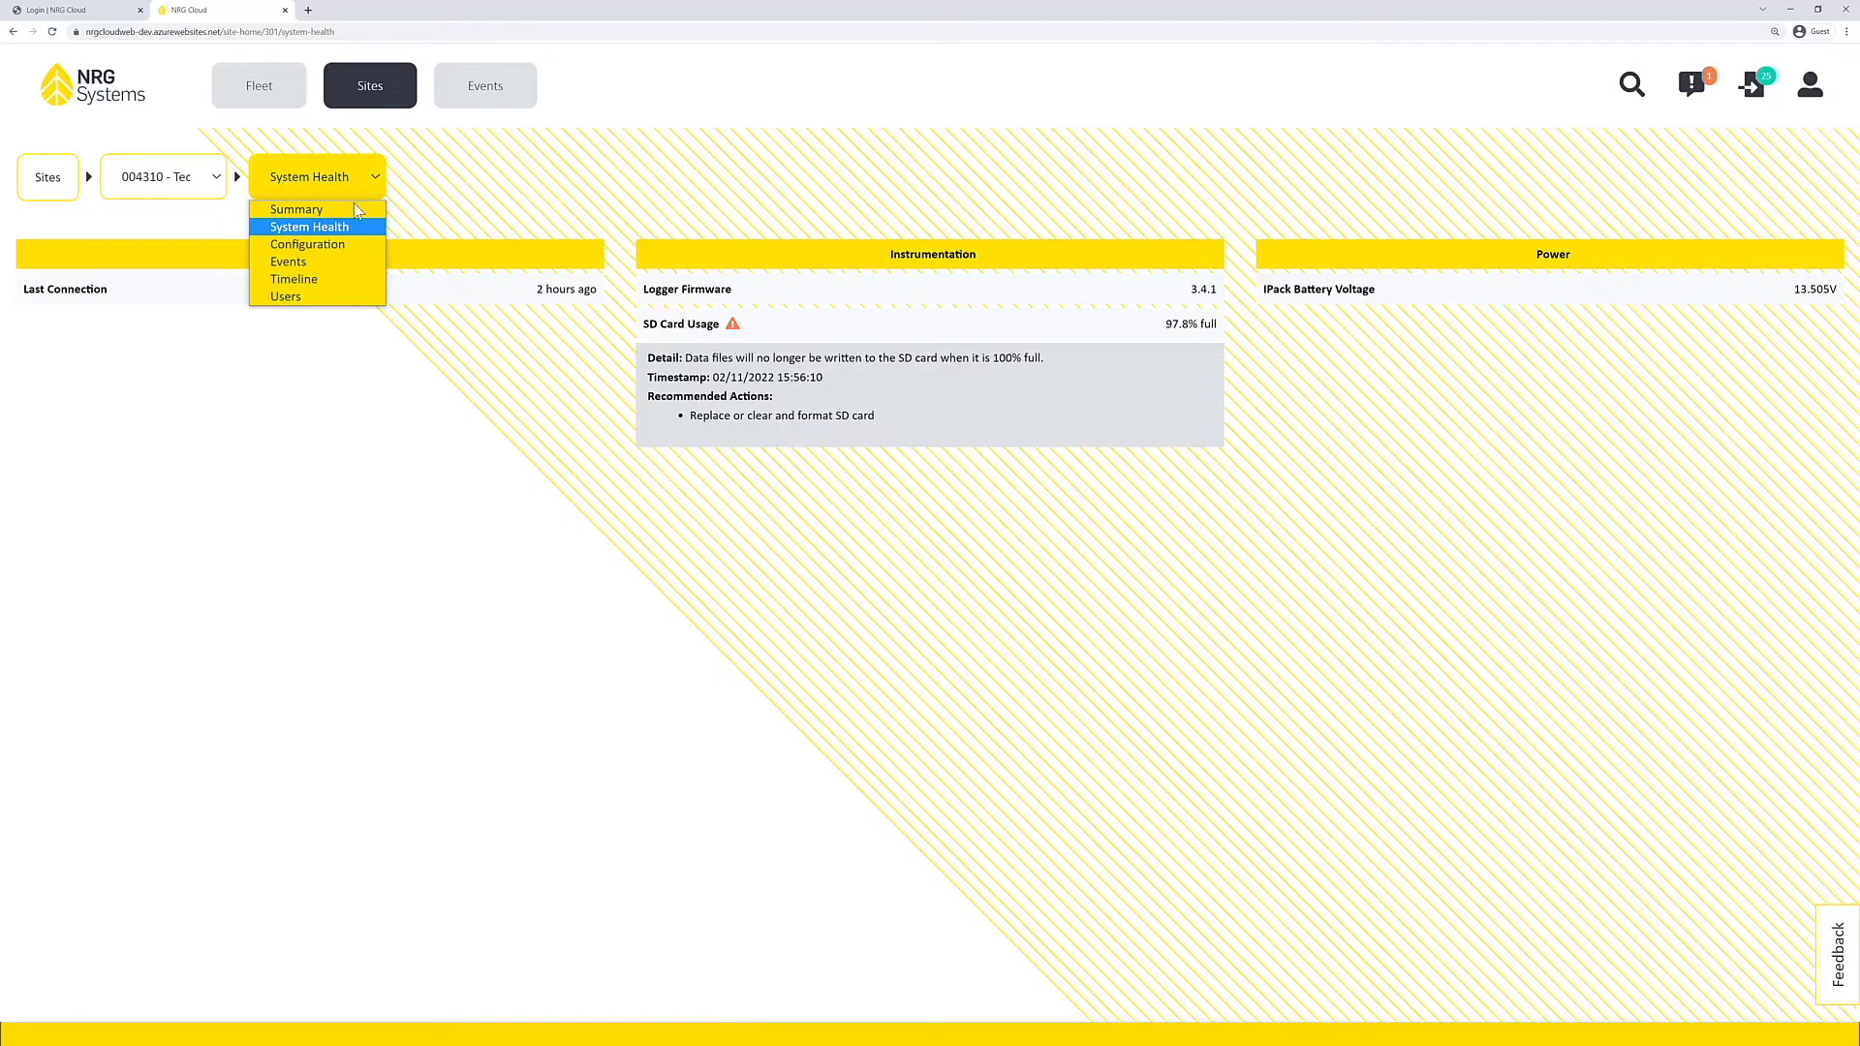
Step: Open the Configuration page of site 4310 and look over the configuration sections it offers
click(357, 254)
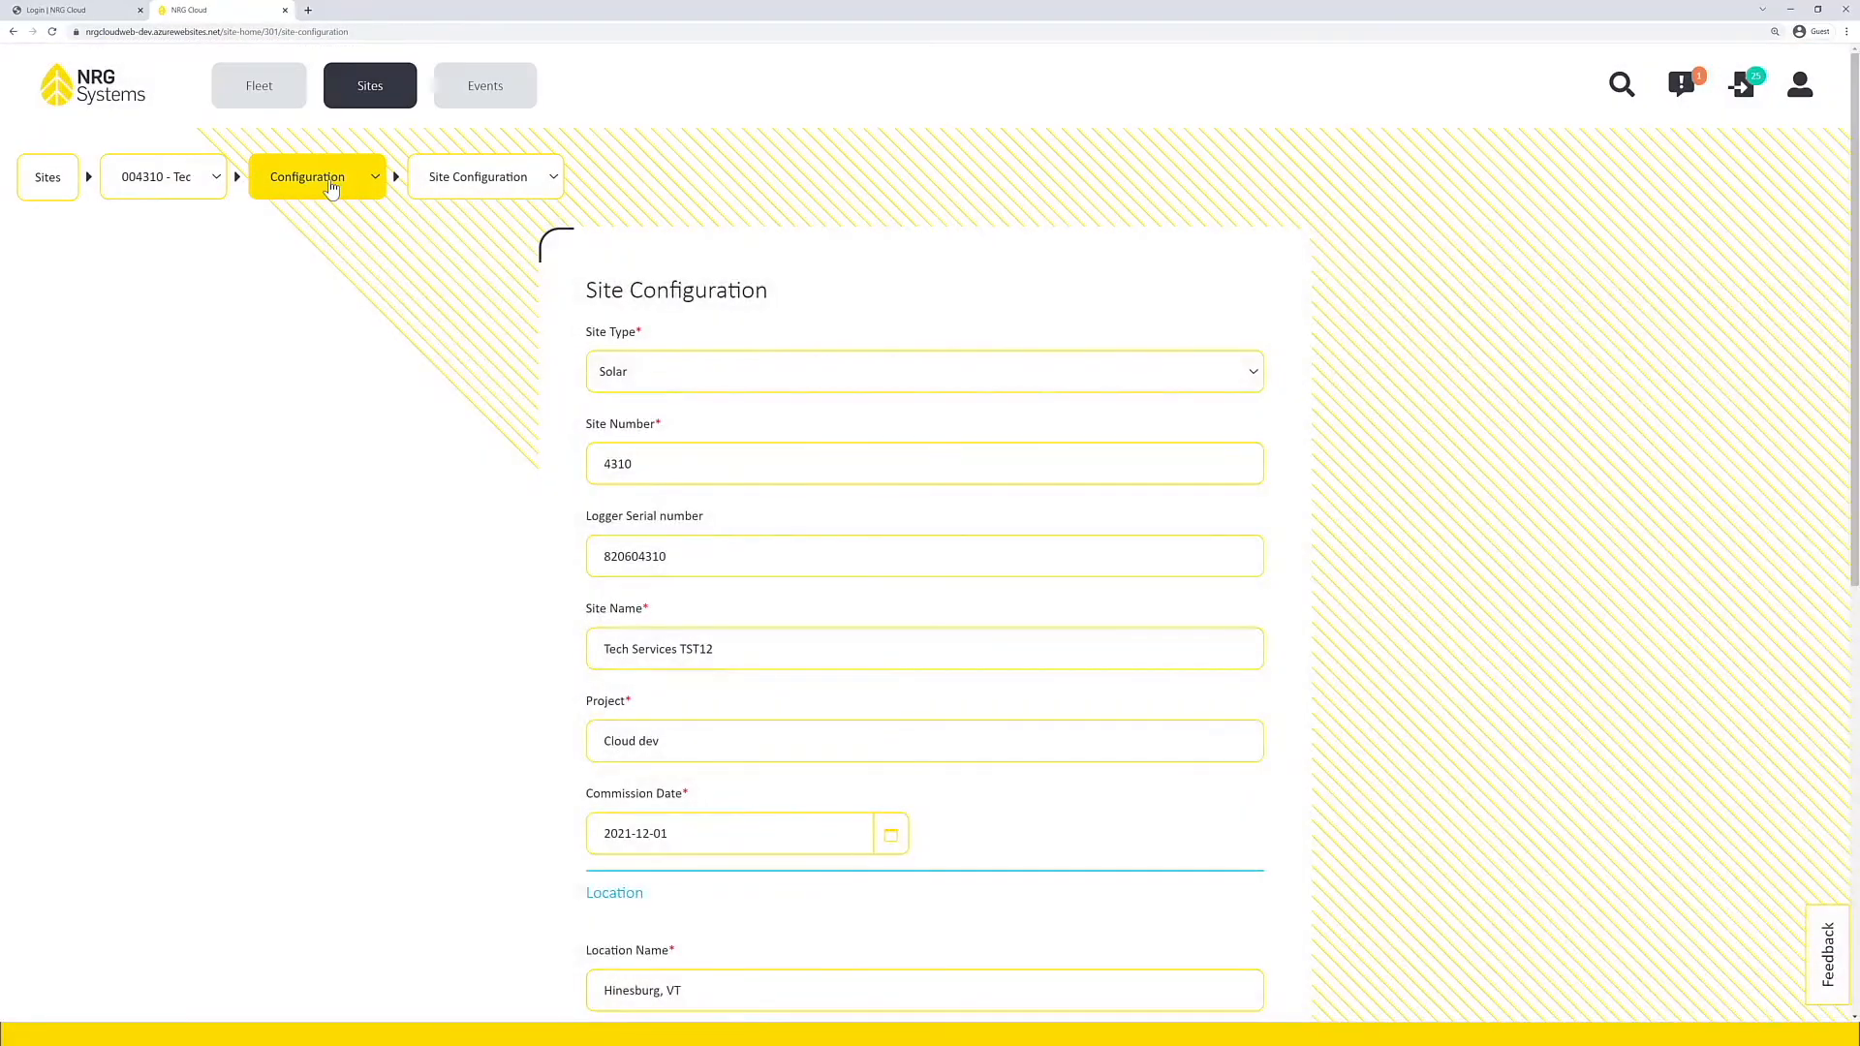
click(477, 184)
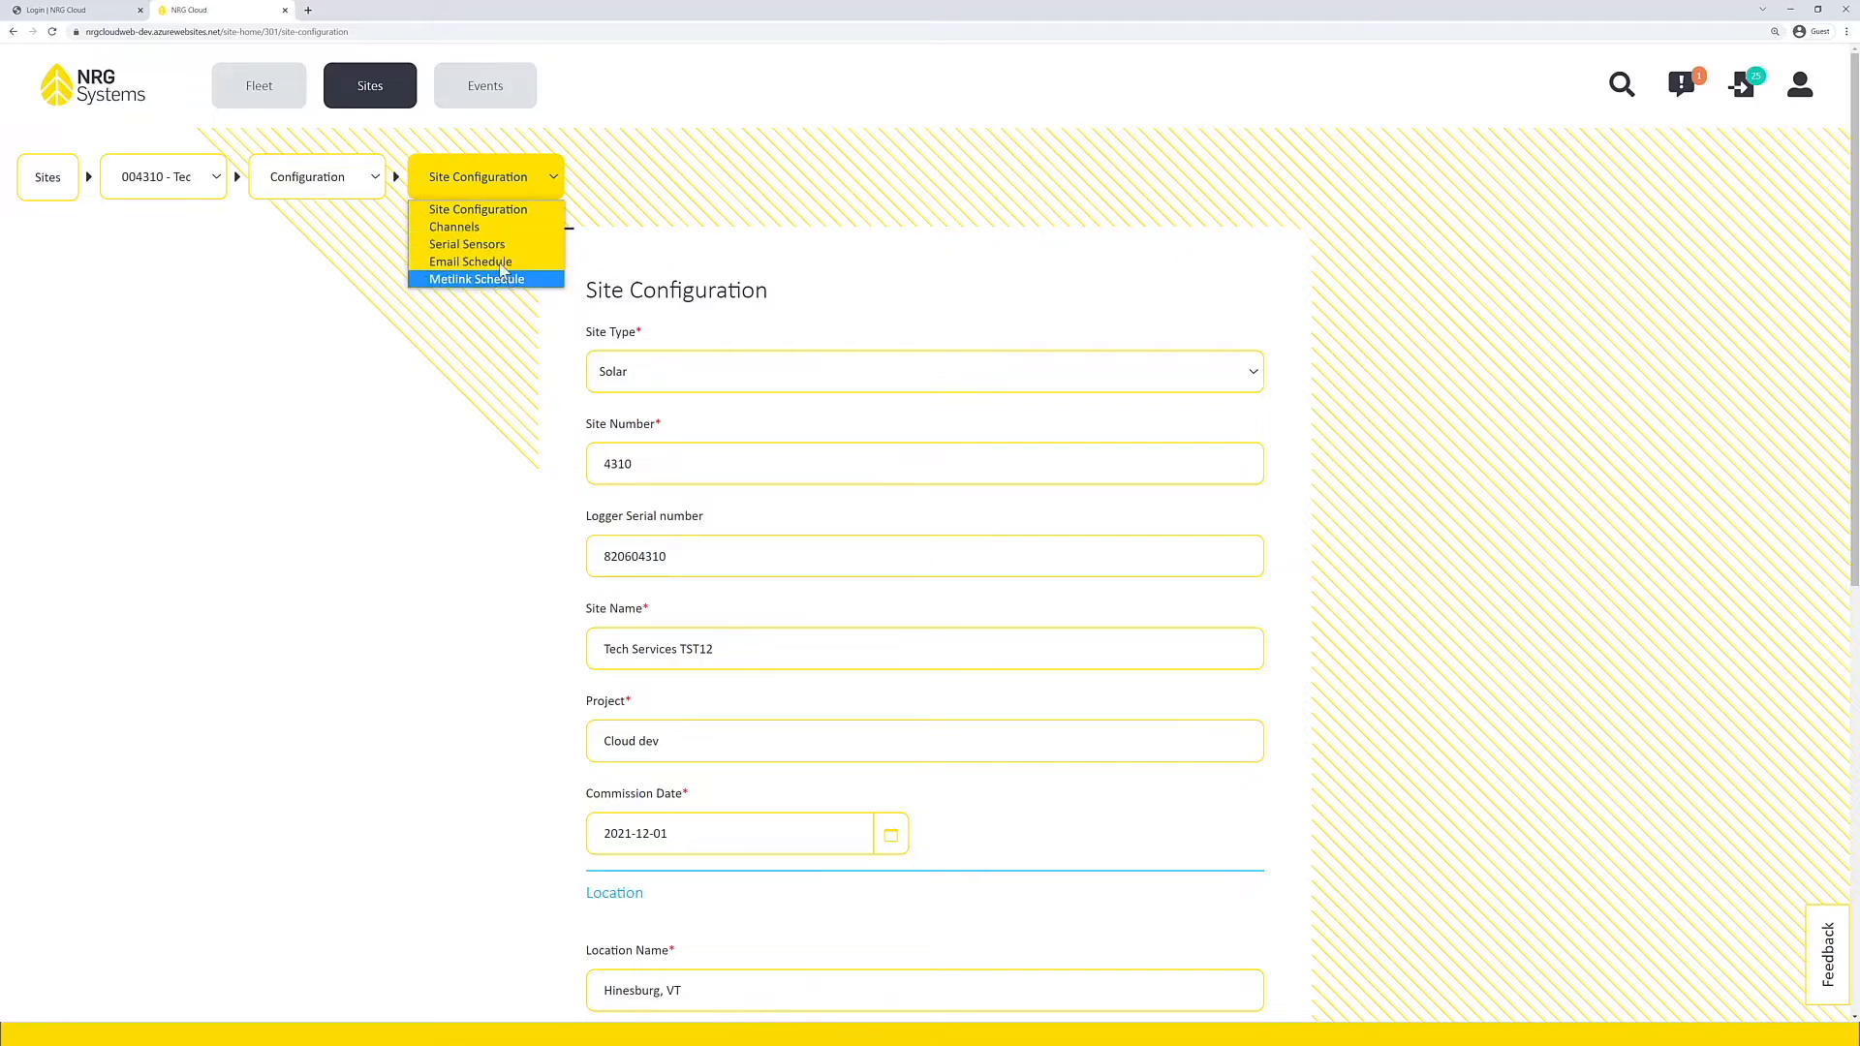
click(492, 212)
click(524, 195)
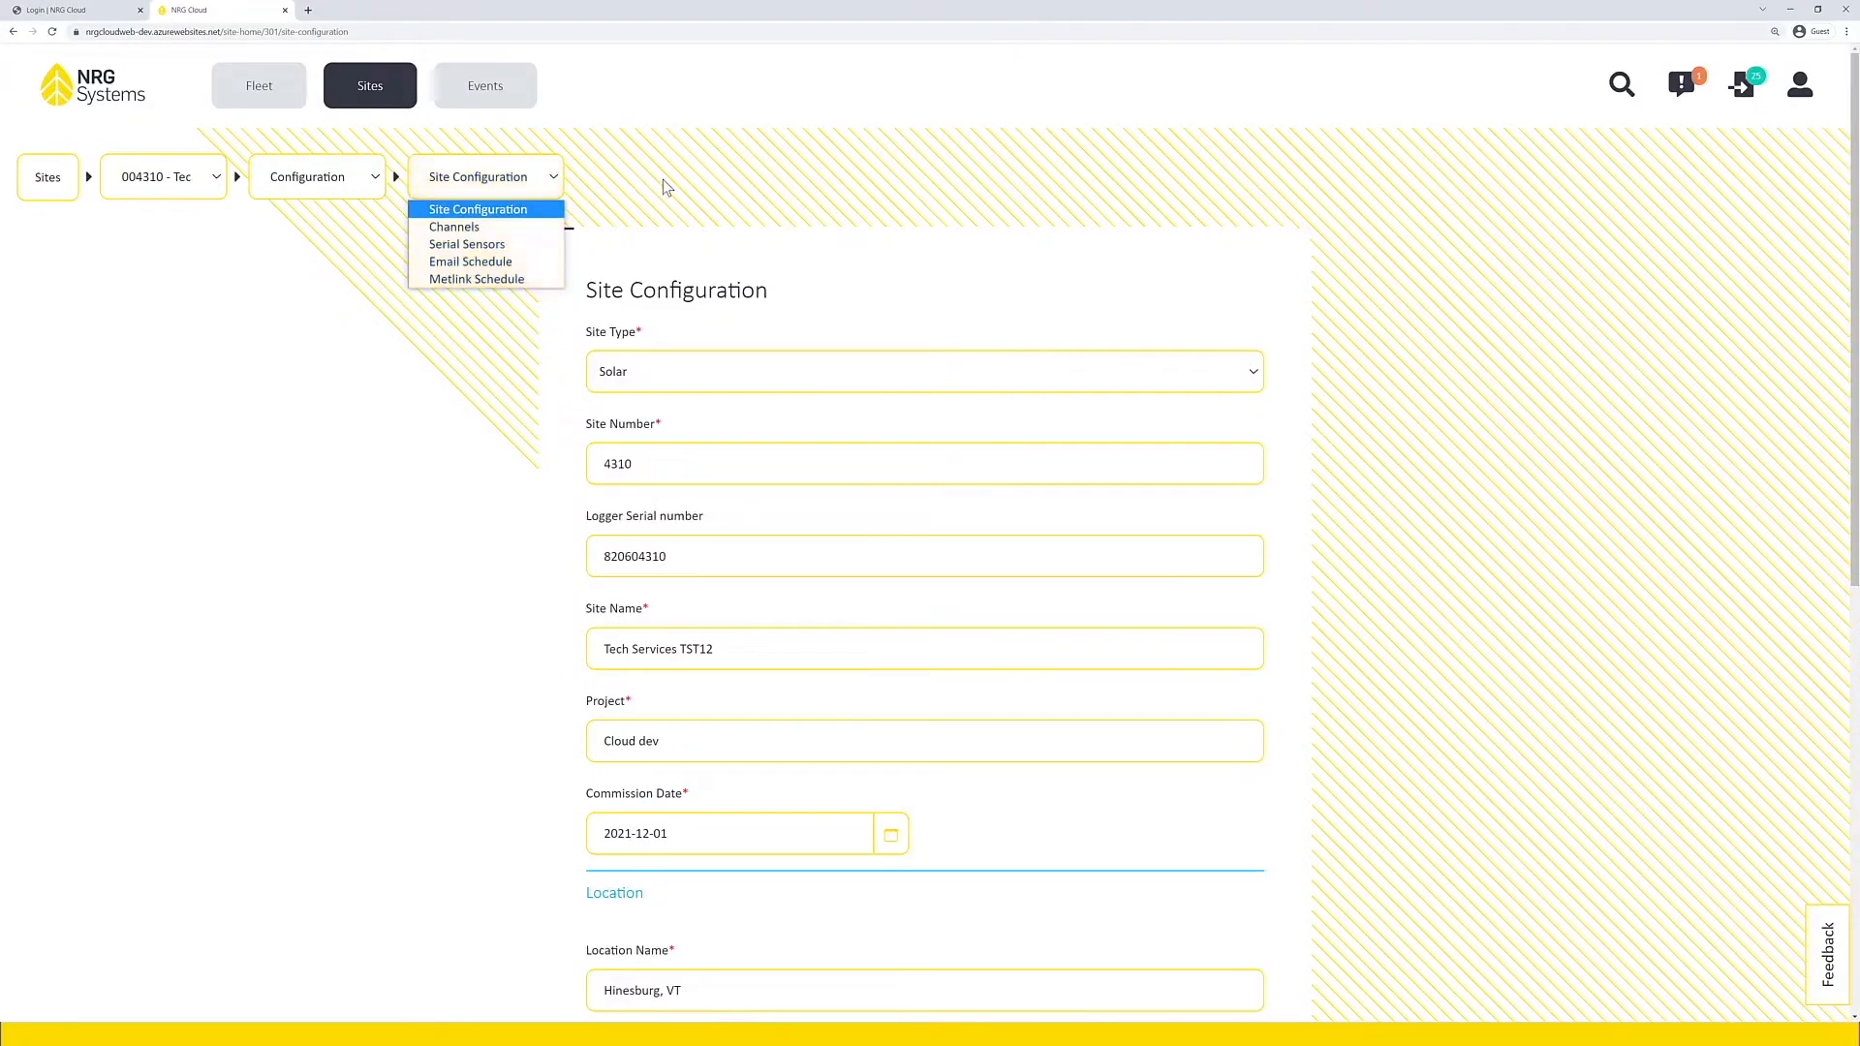
click(662, 178)
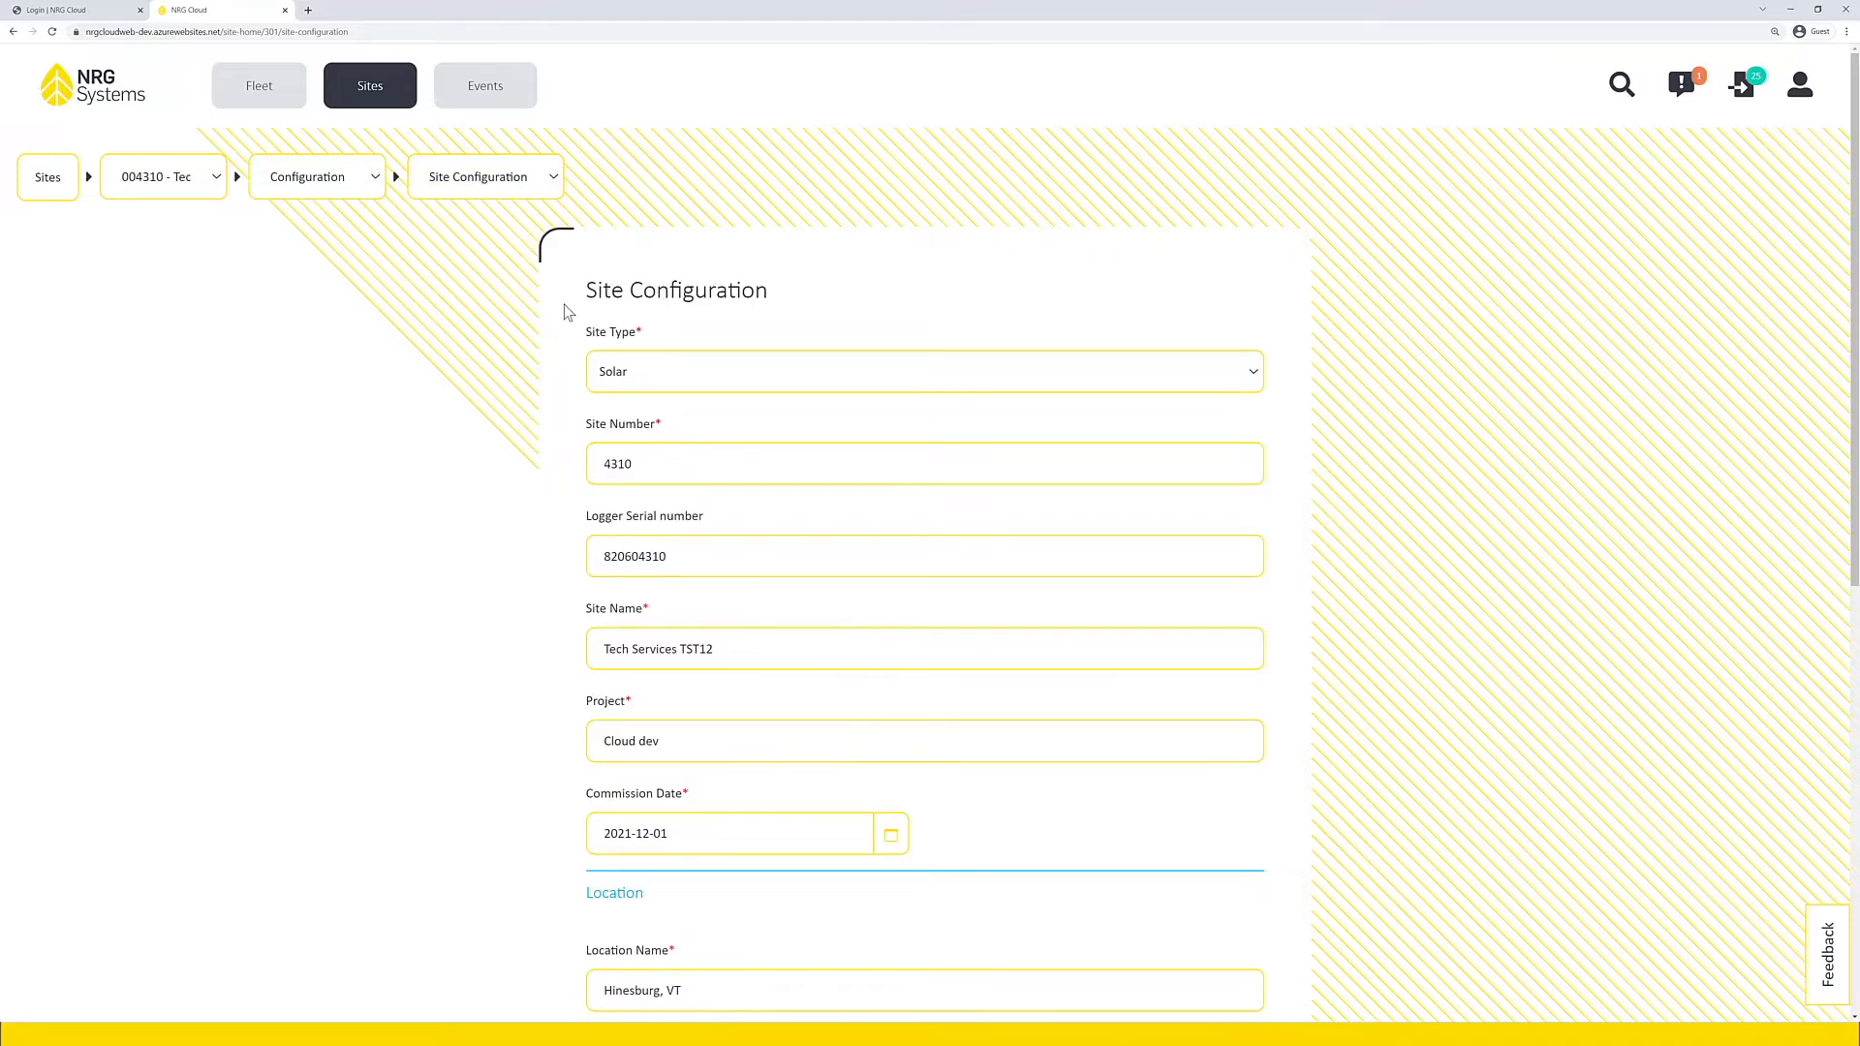
Step: Check the available Site Type options in the site configuration form without changing the selection
scroll(563, 304, down, 1)
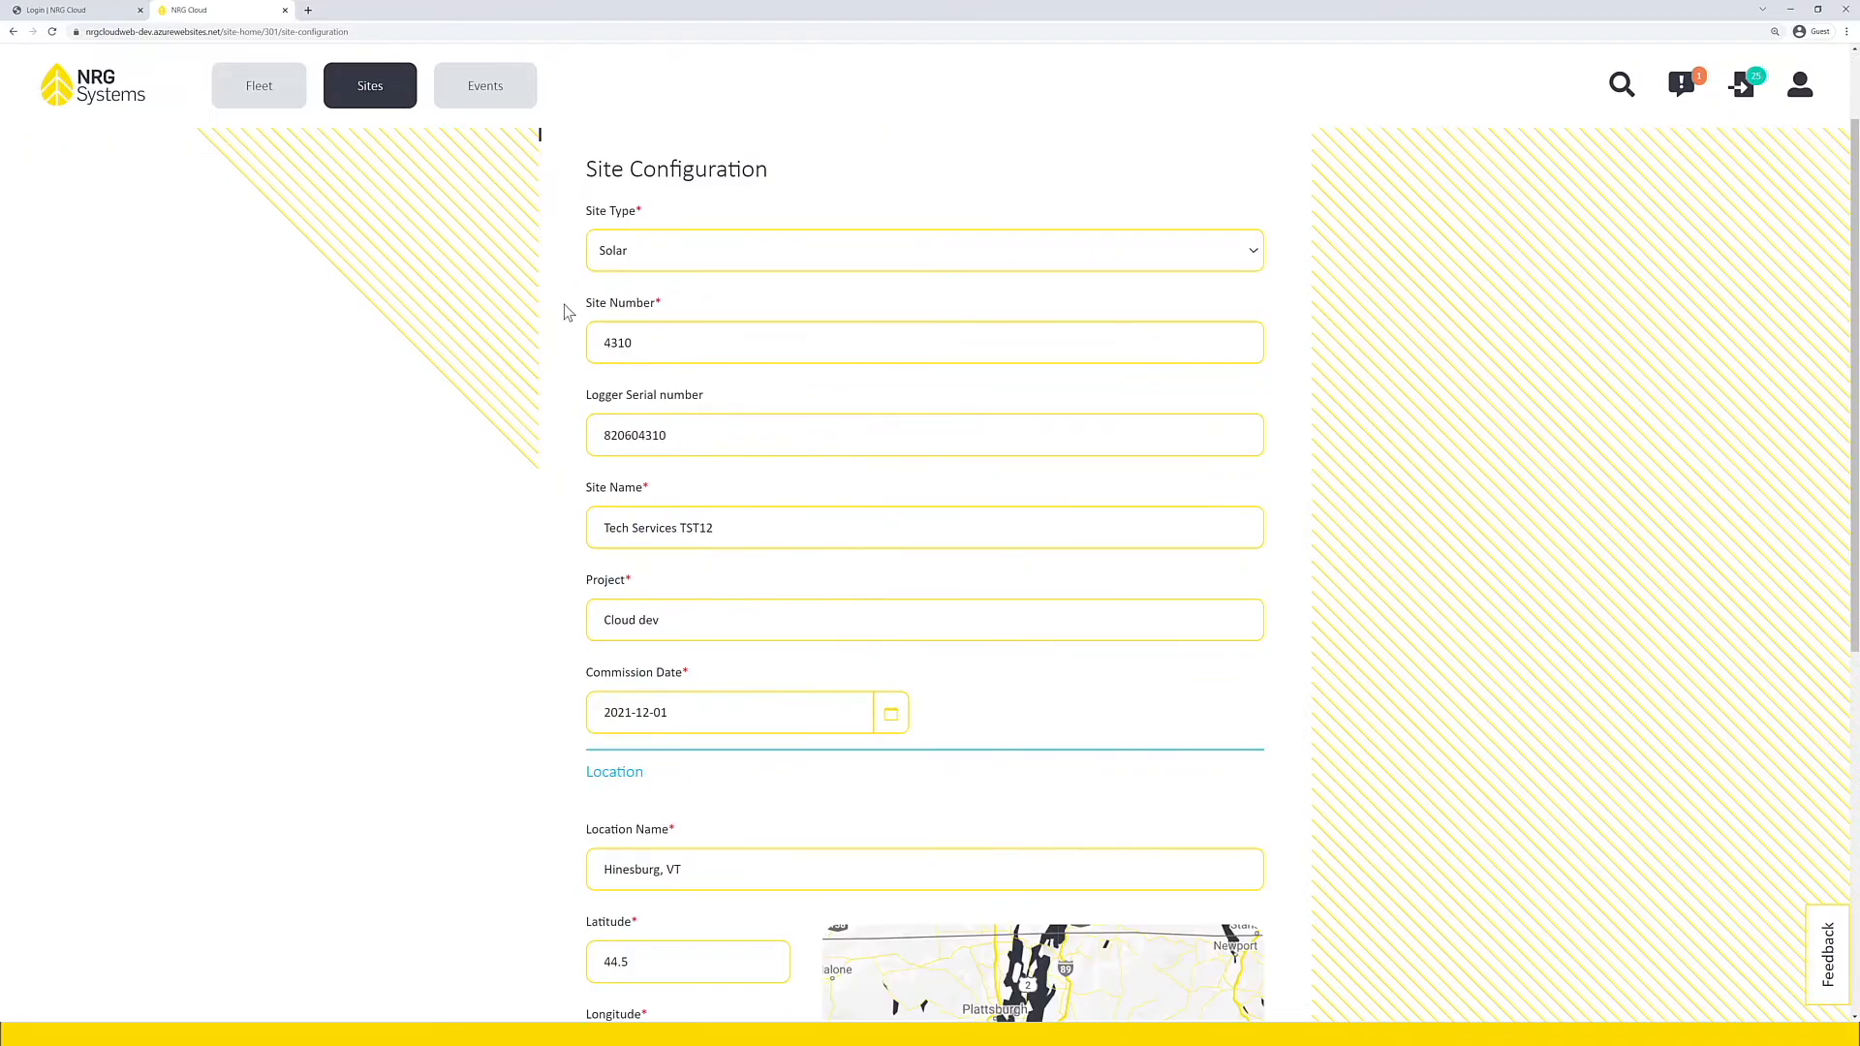
click(637, 260)
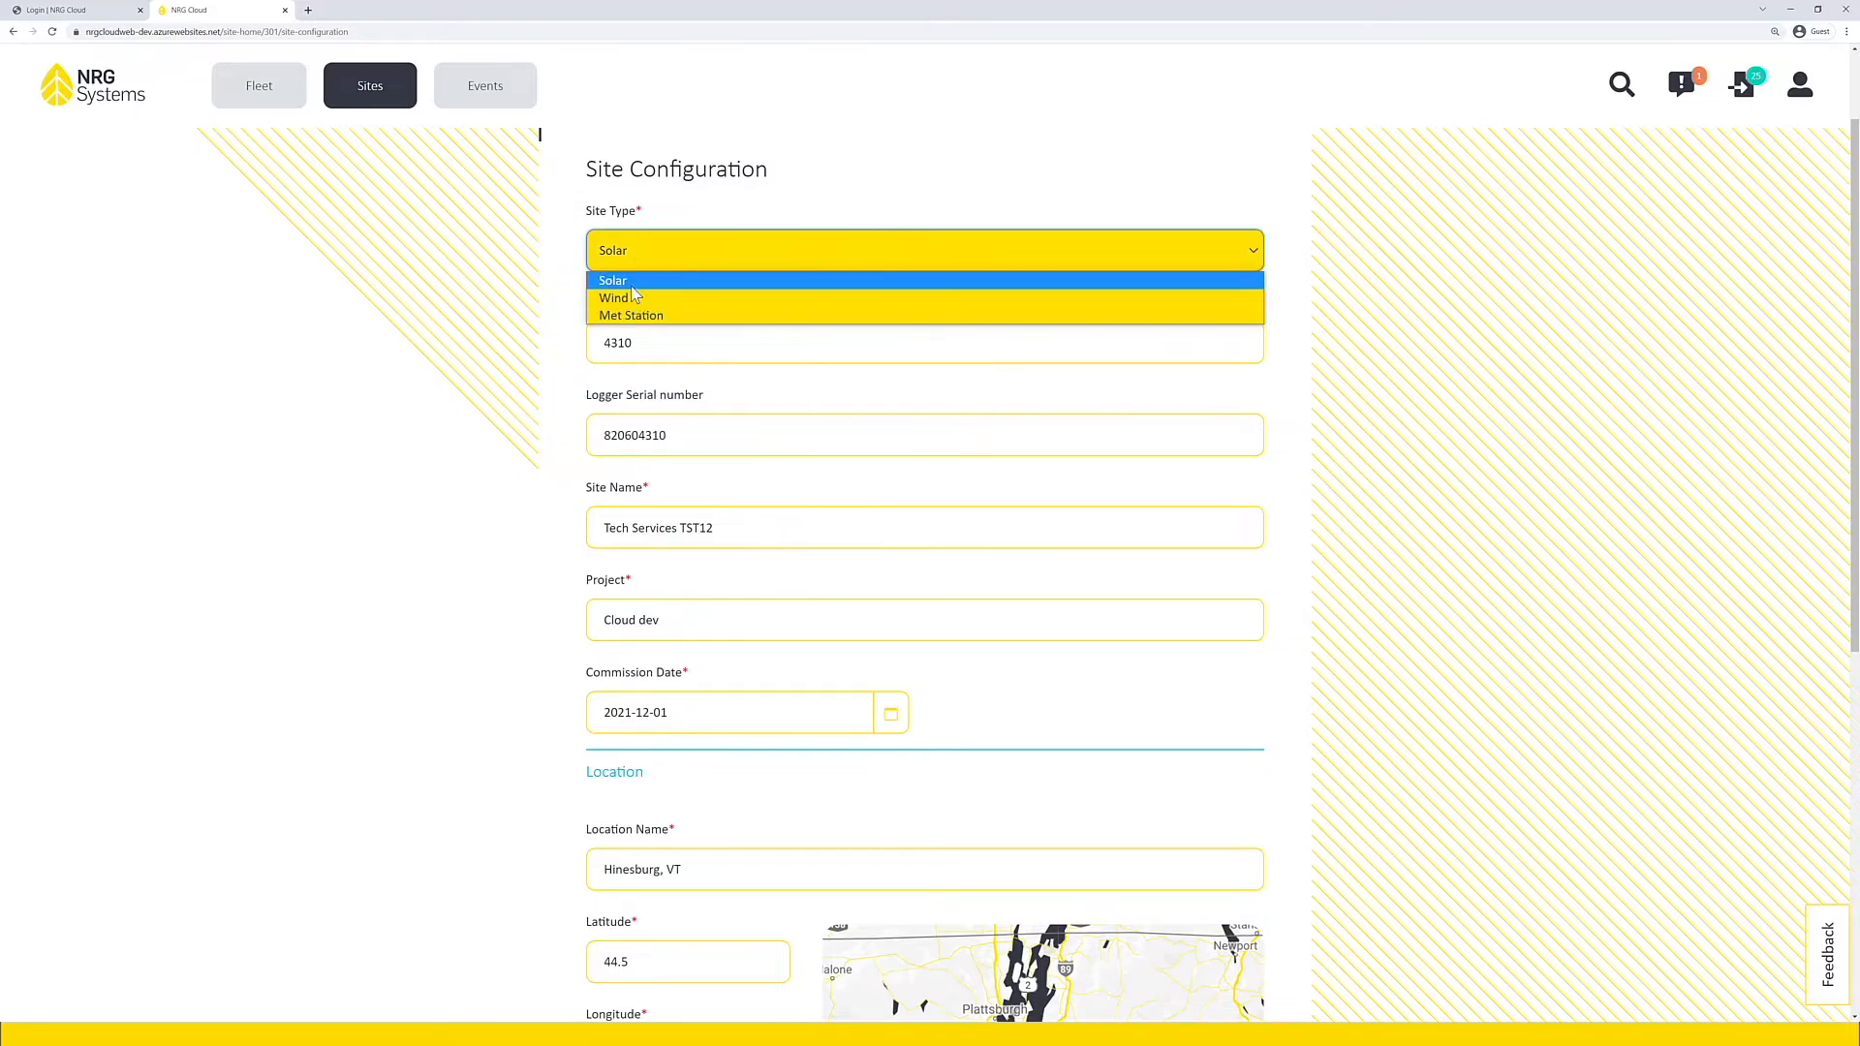
click(578, 293)
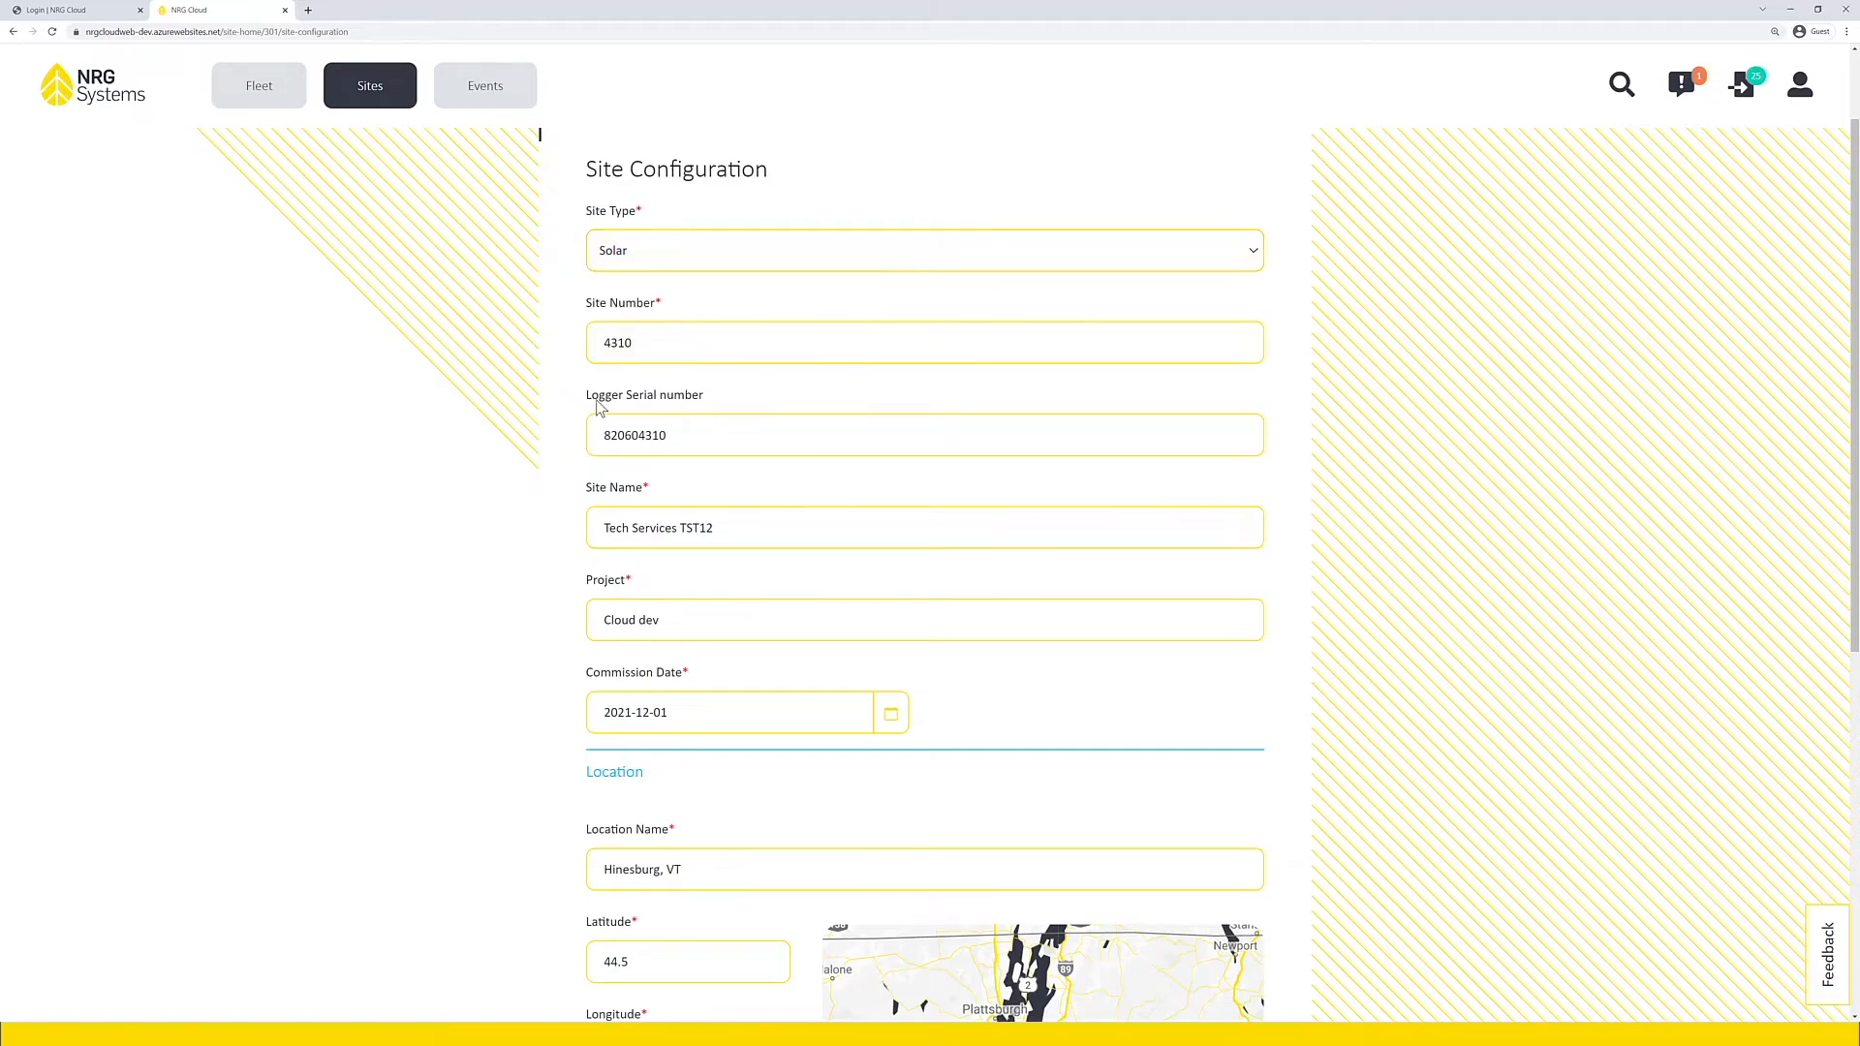
Step: Set the site's elevation to 120 and save the site configuration
scroll(598, 406, down, 4)
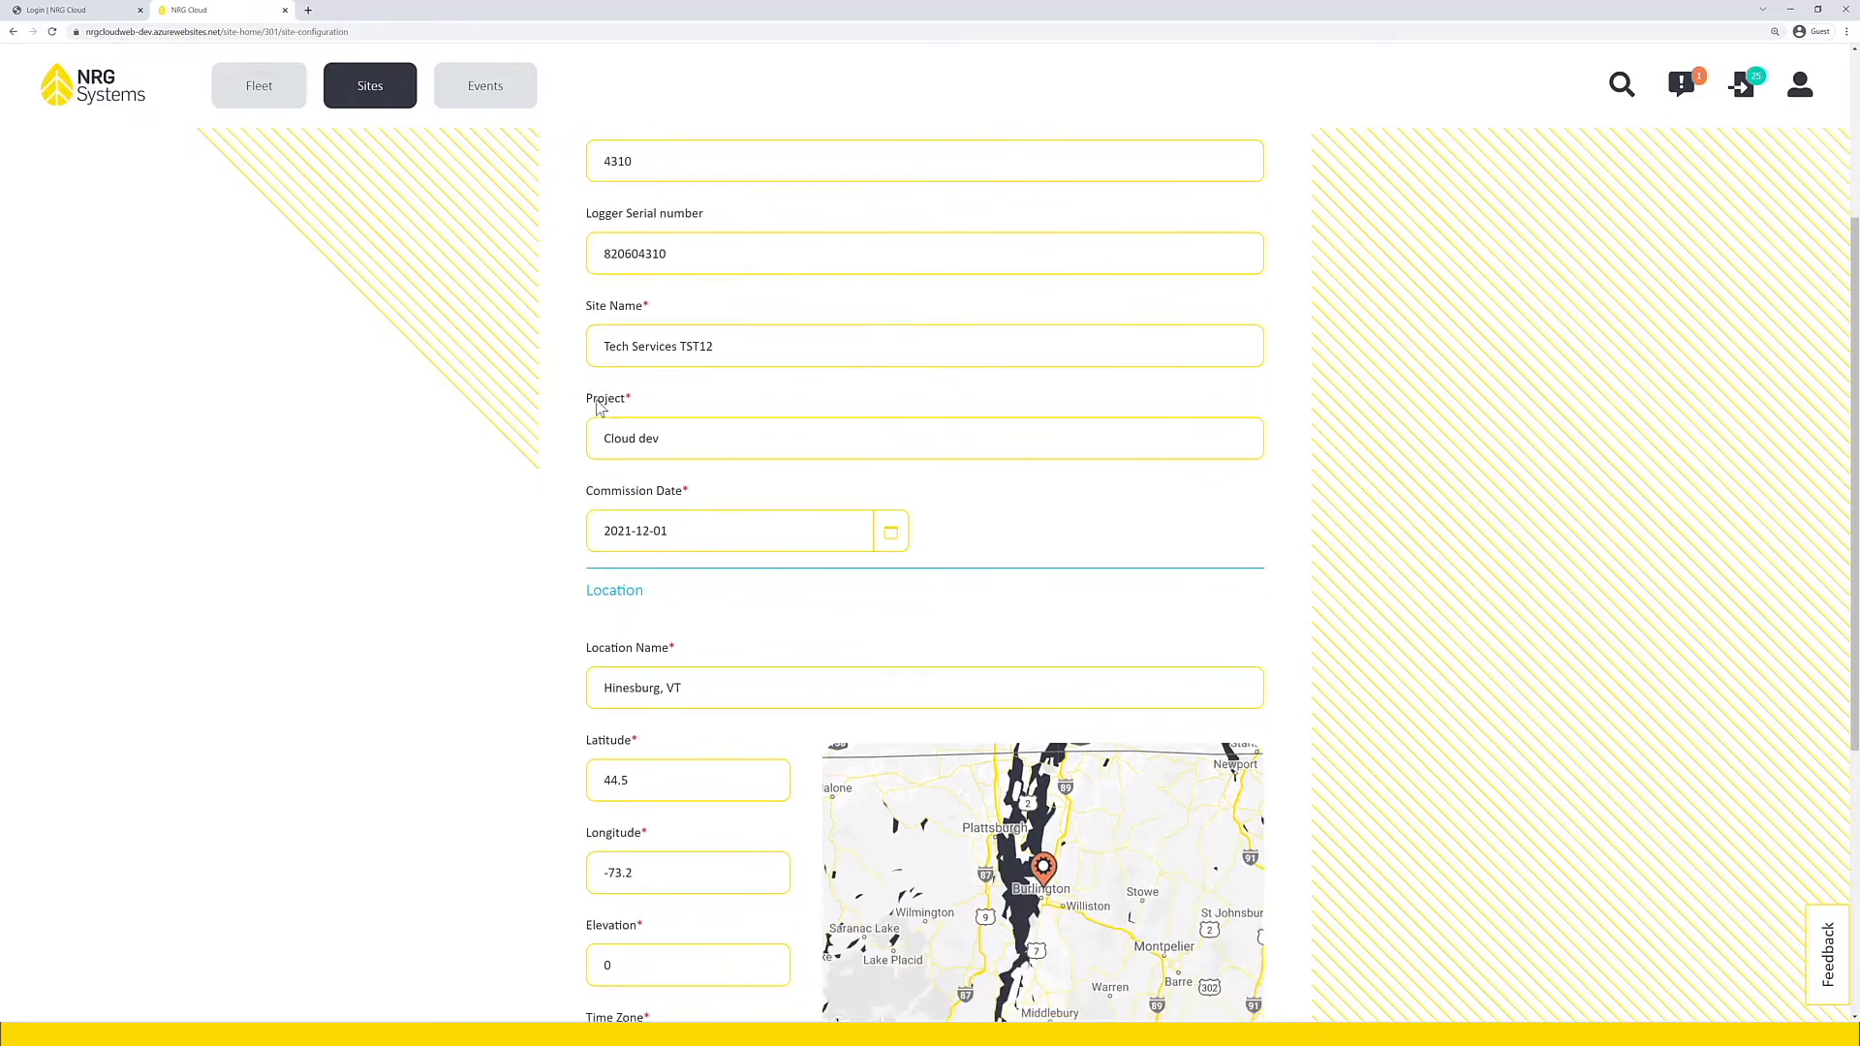
scroll(598, 407, down, 3)
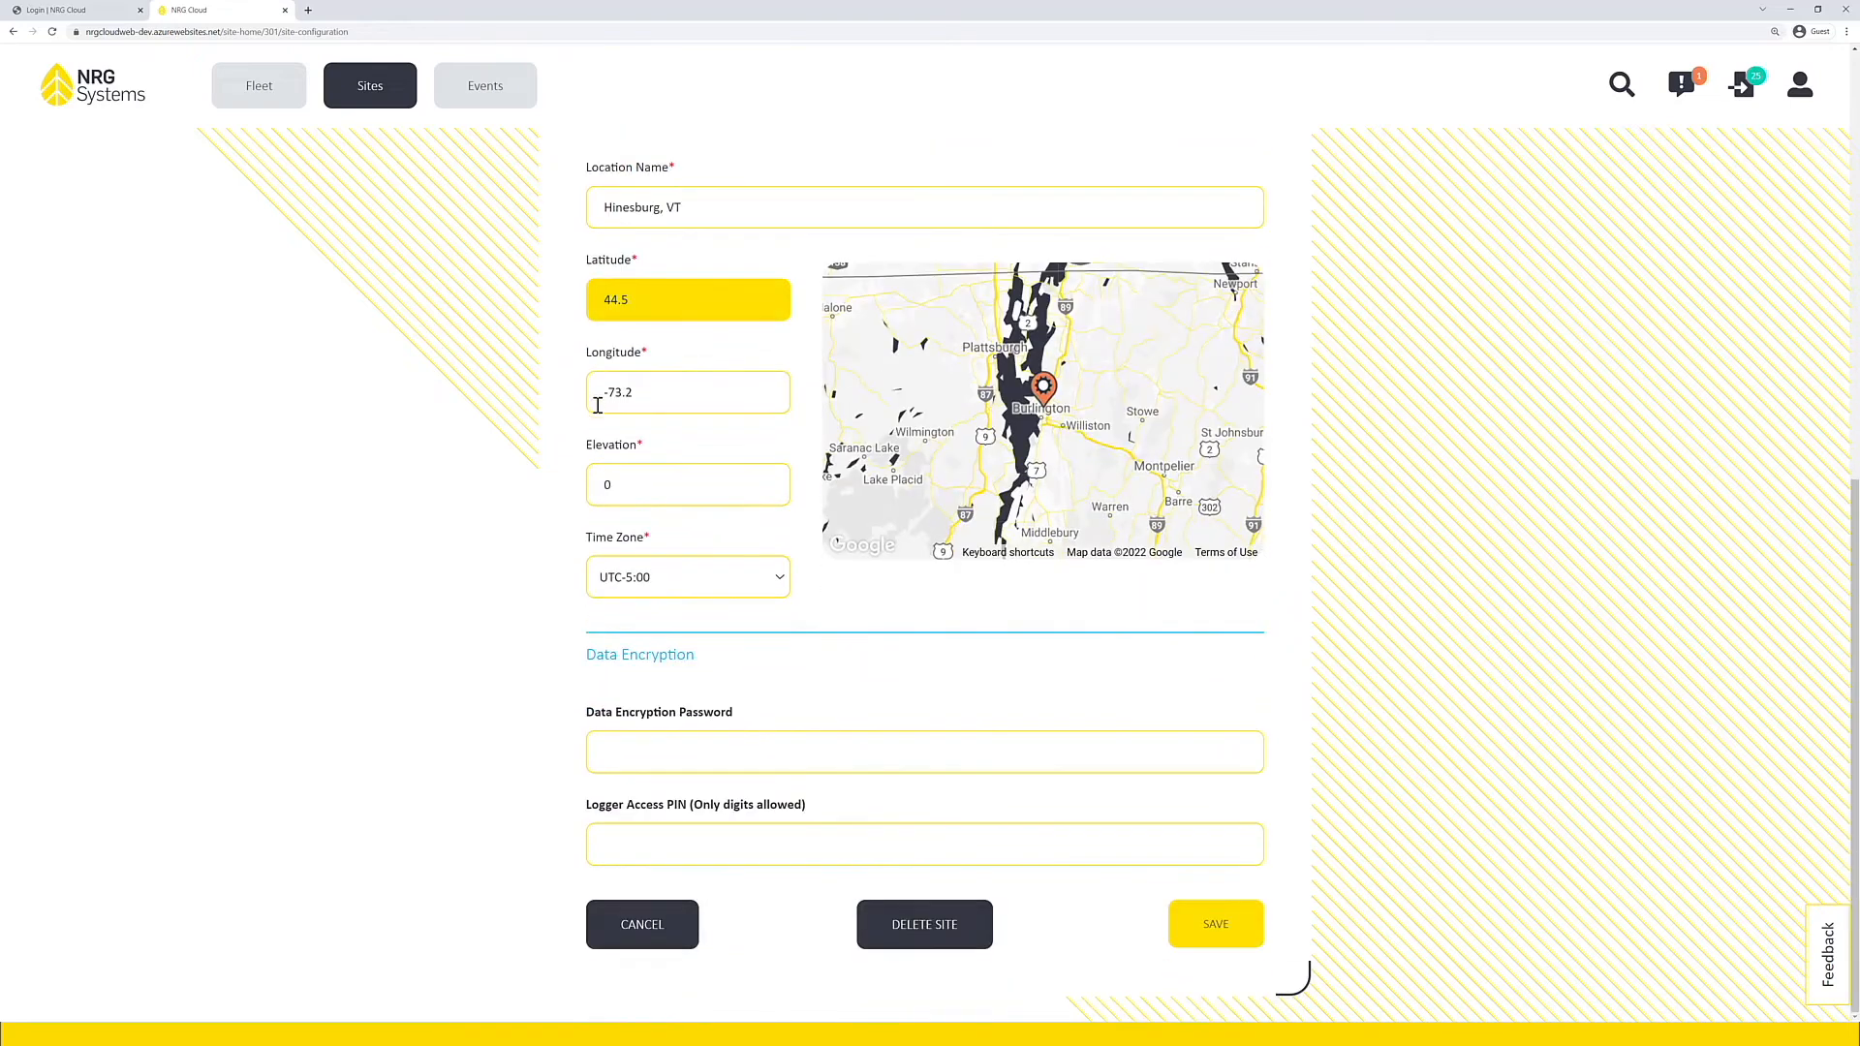
click(621, 489)
double_click(624, 488)
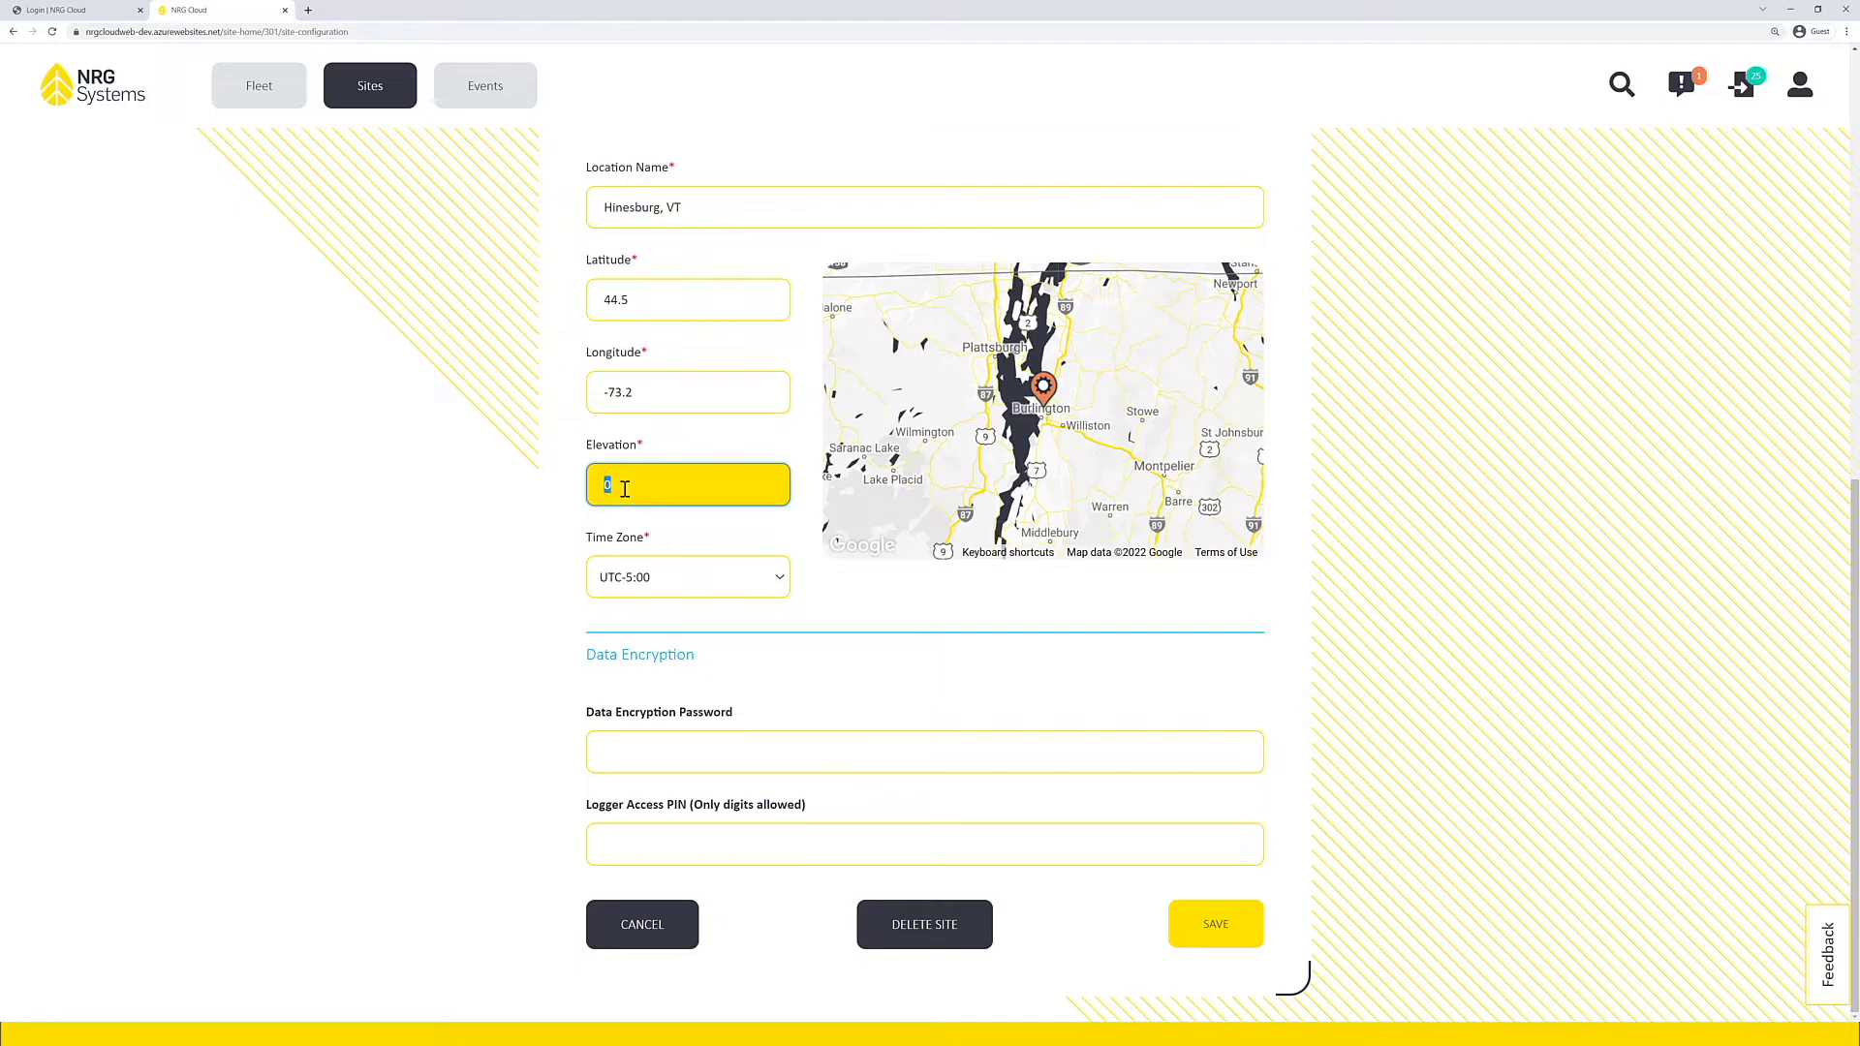
text(120)
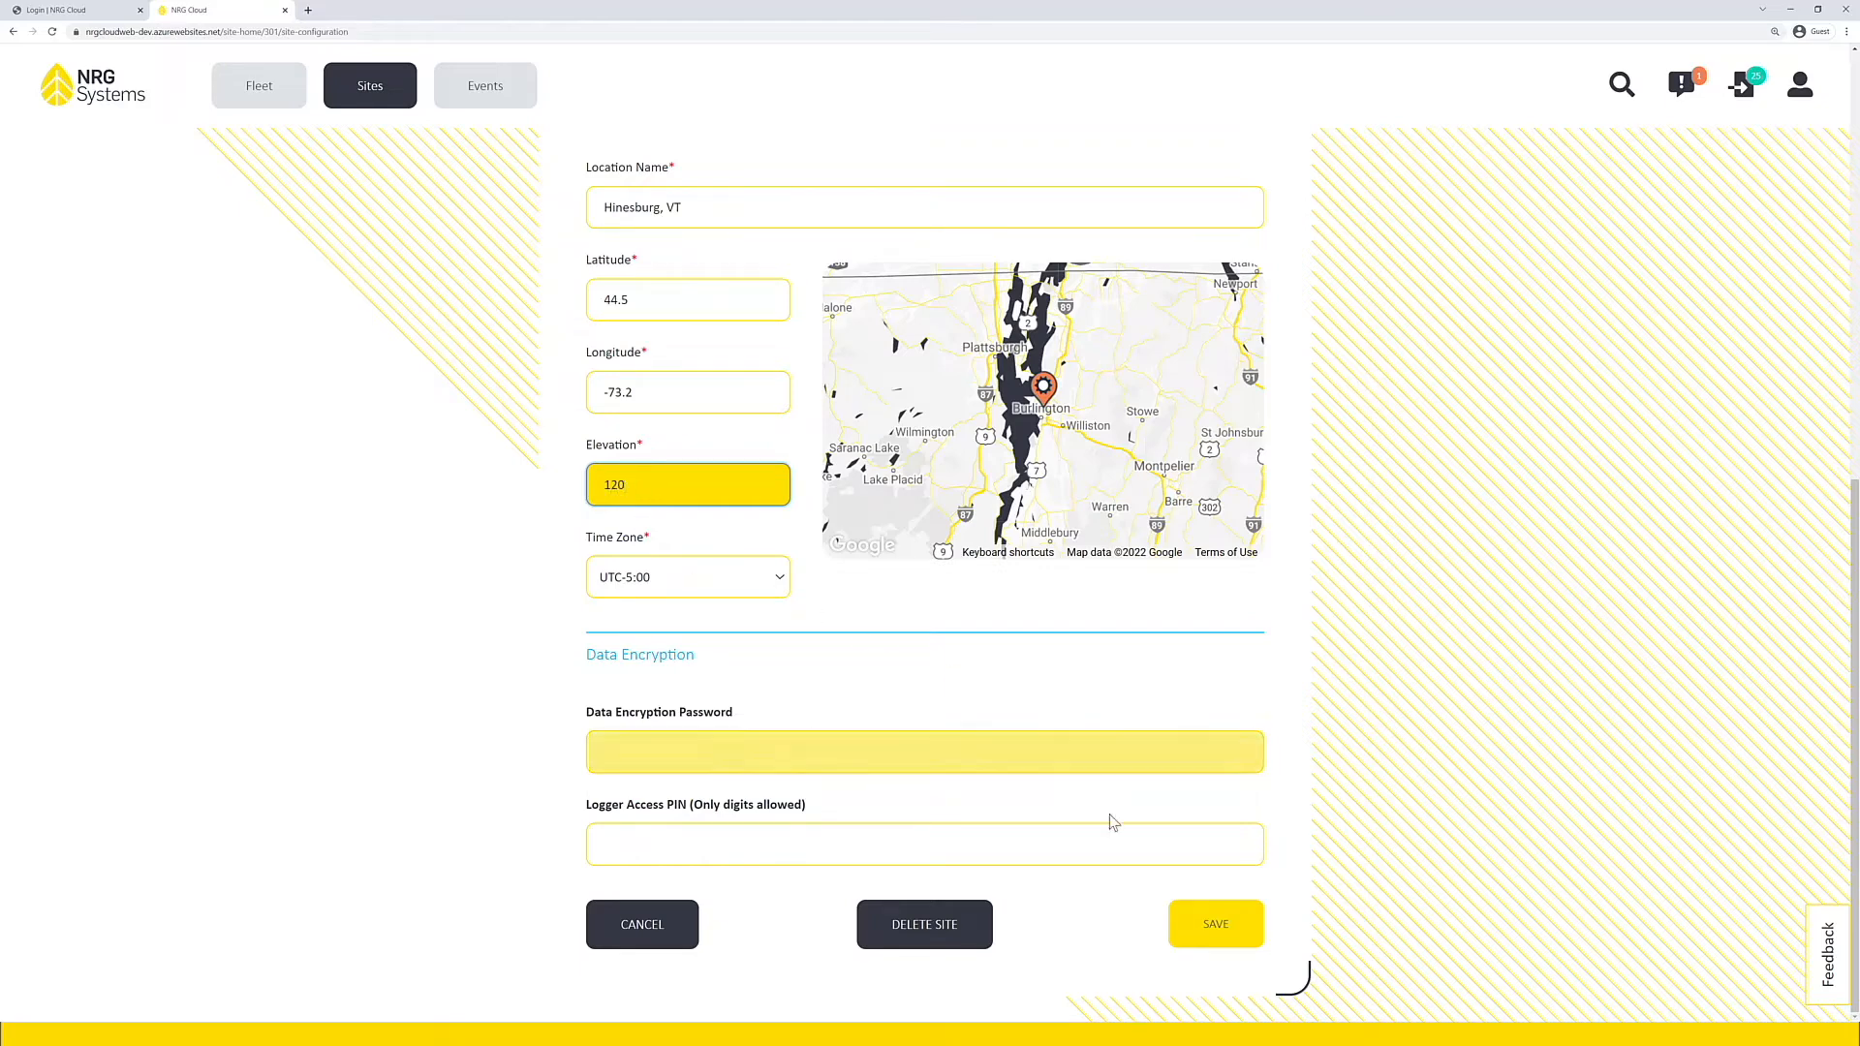
click(1193, 928)
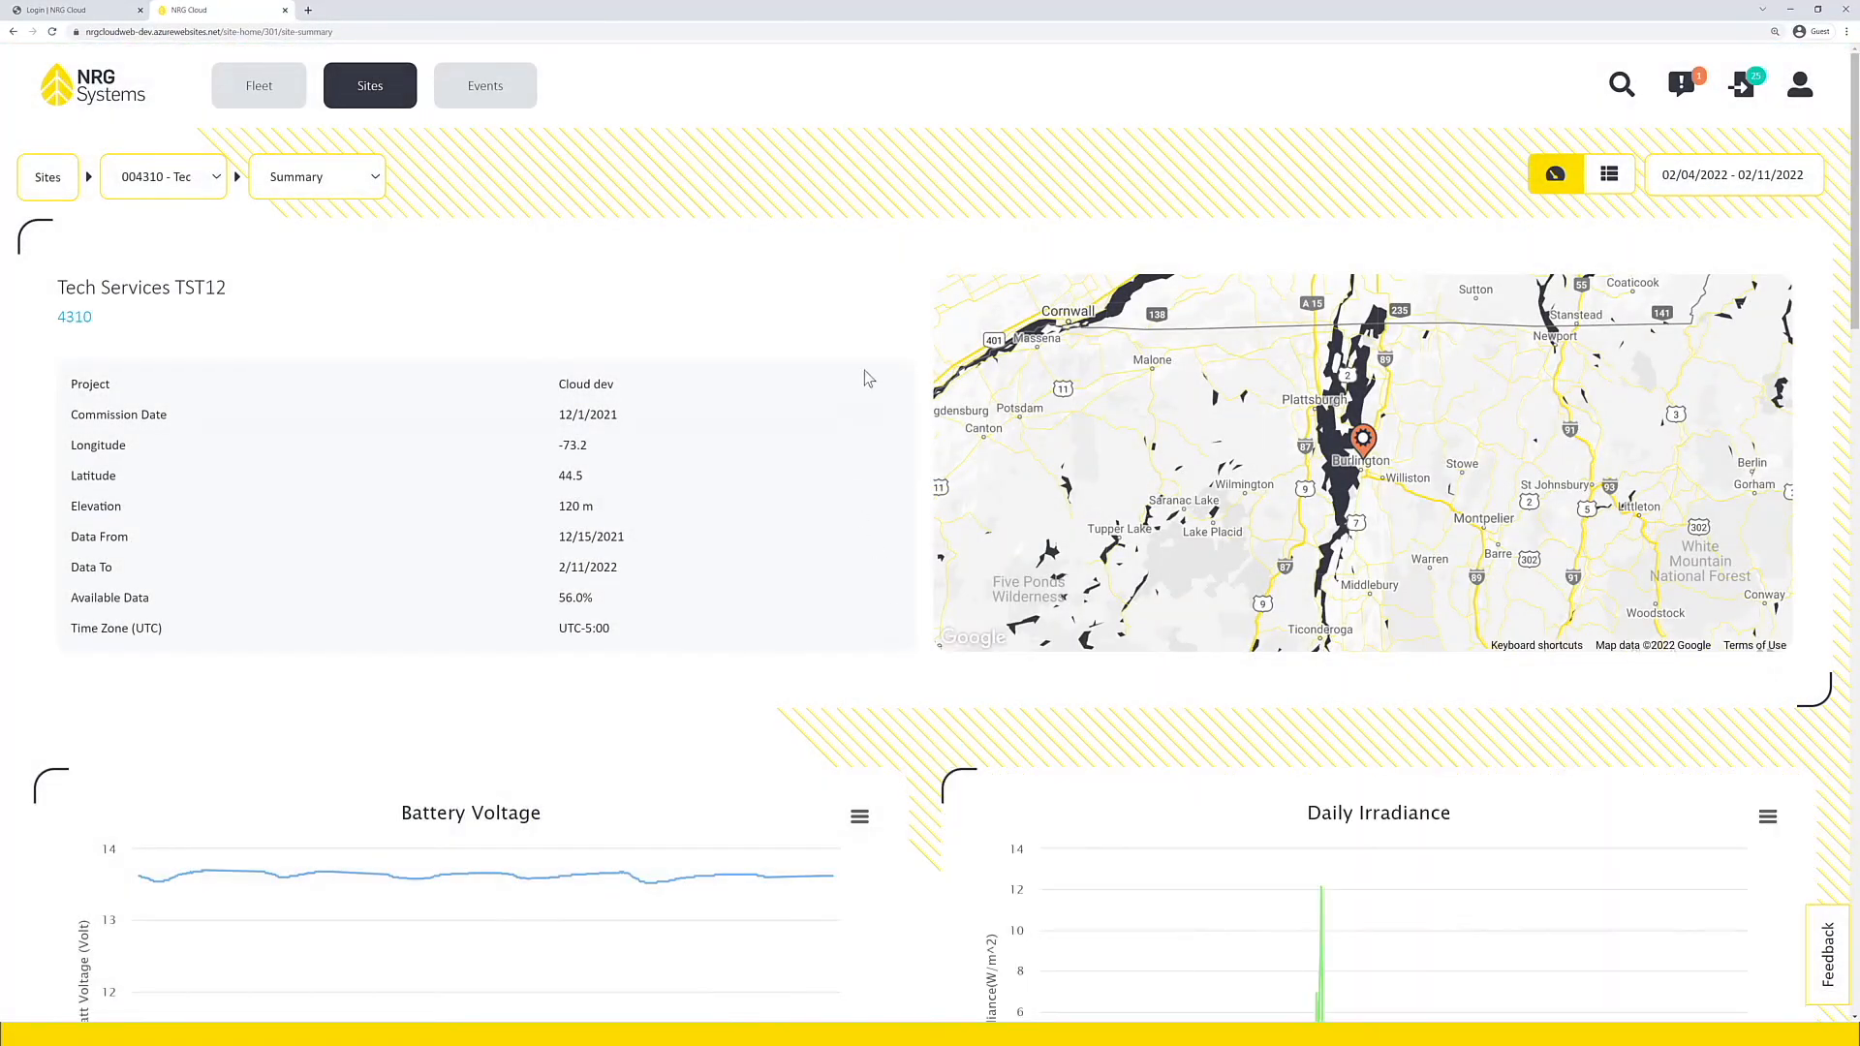
Step: Open the Queued Changes page to check the pending configuration changes
click(1742, 87)
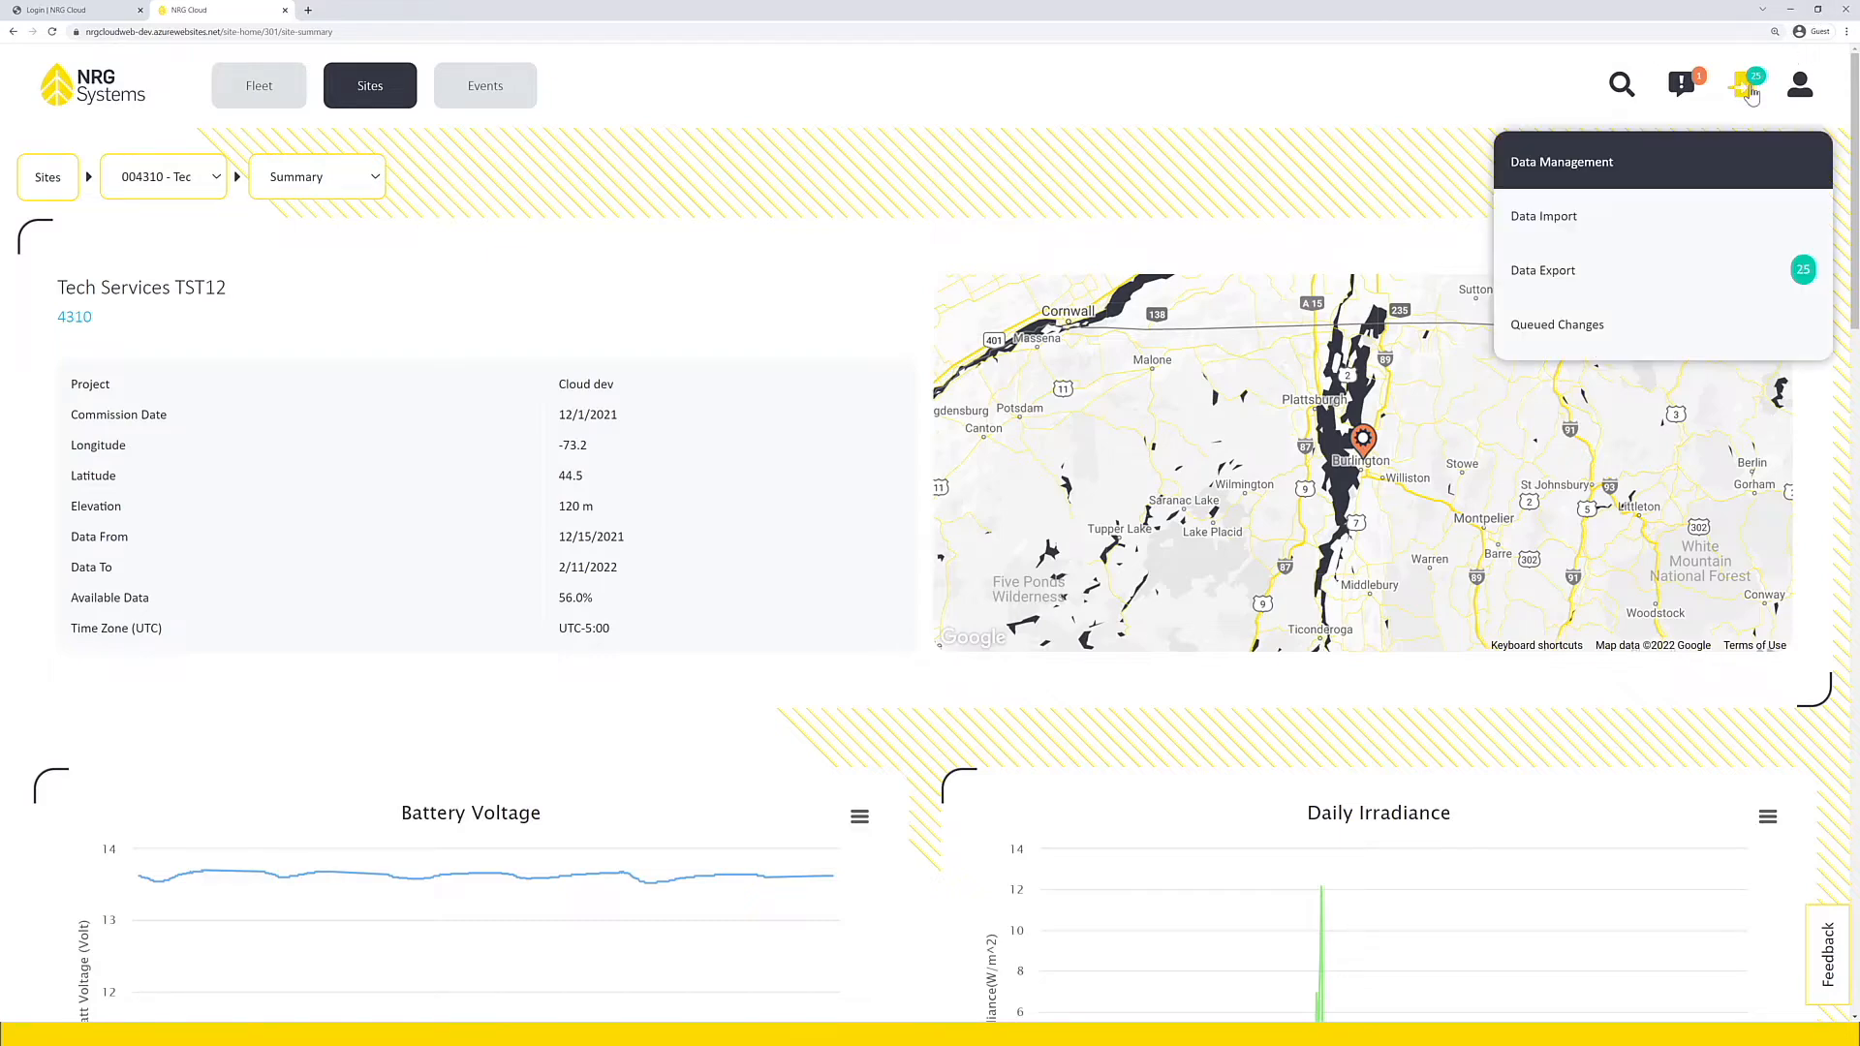
click(1586, 340)
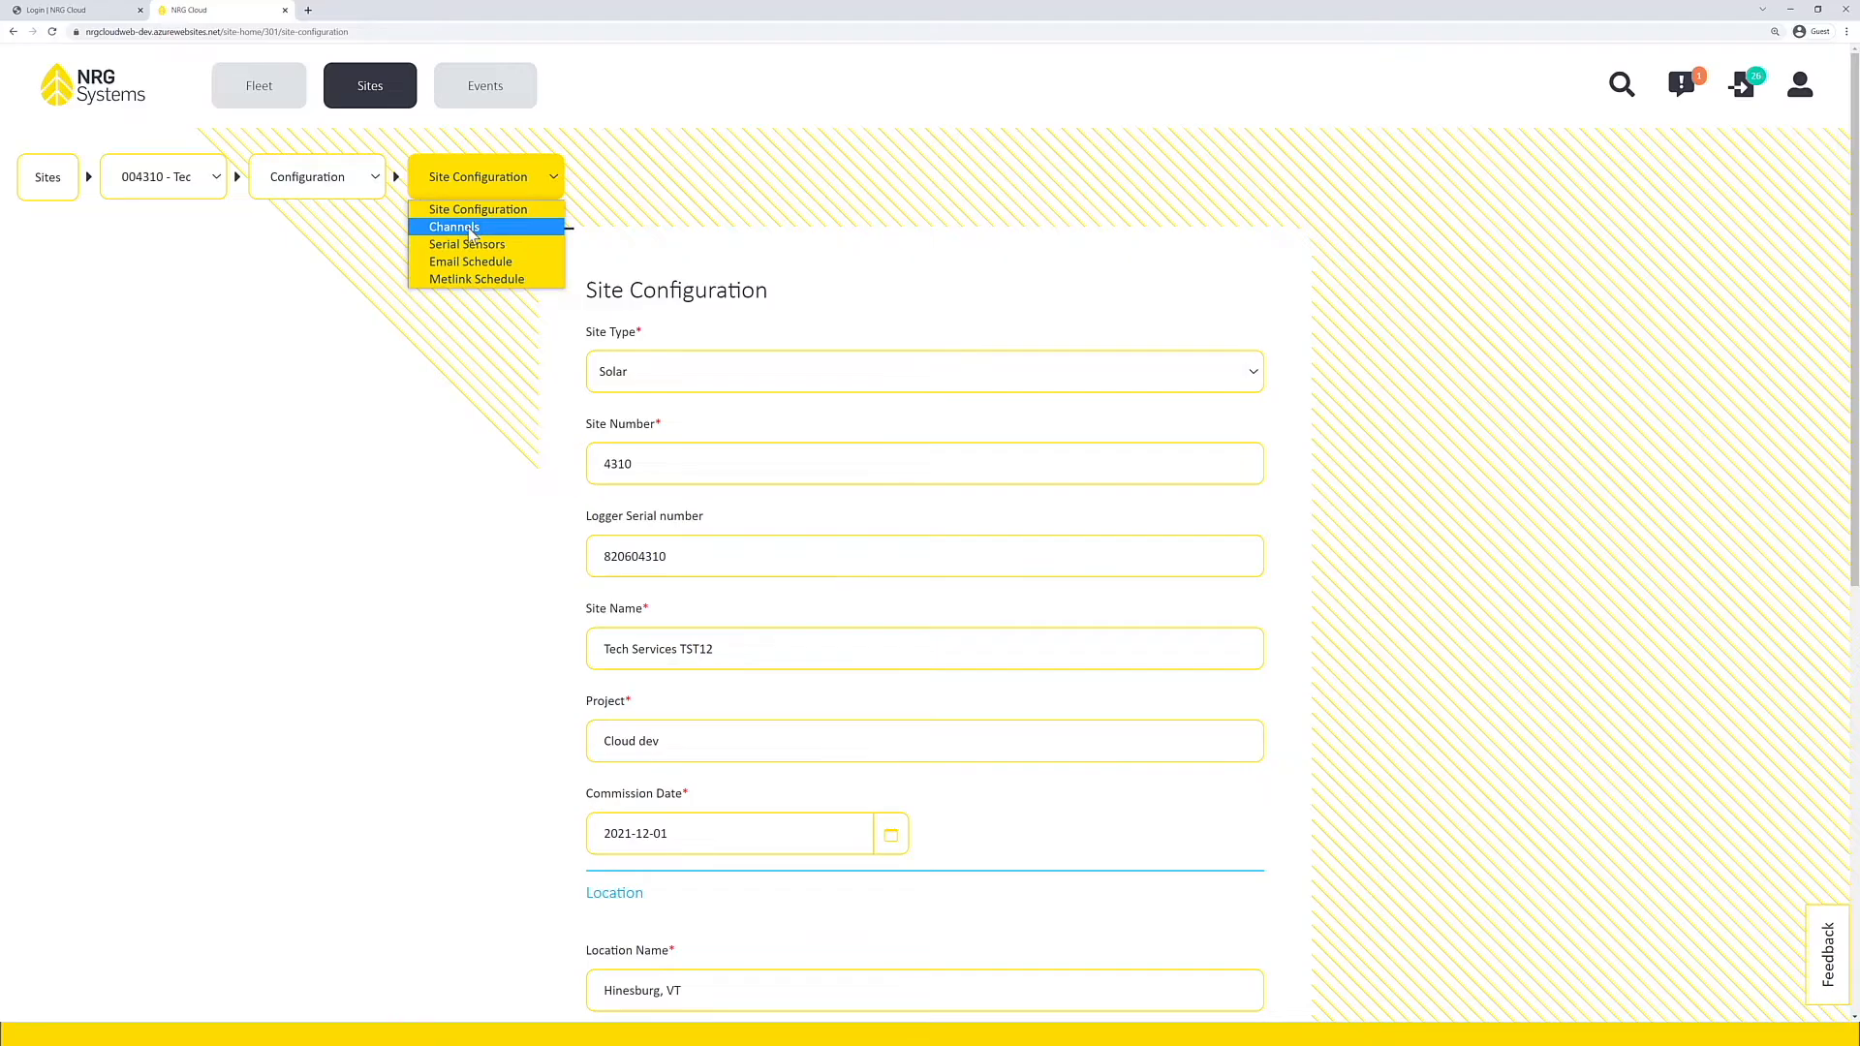
Step: Open the Channels configuration of site 4310 and review the full channel table
click(469, 228)
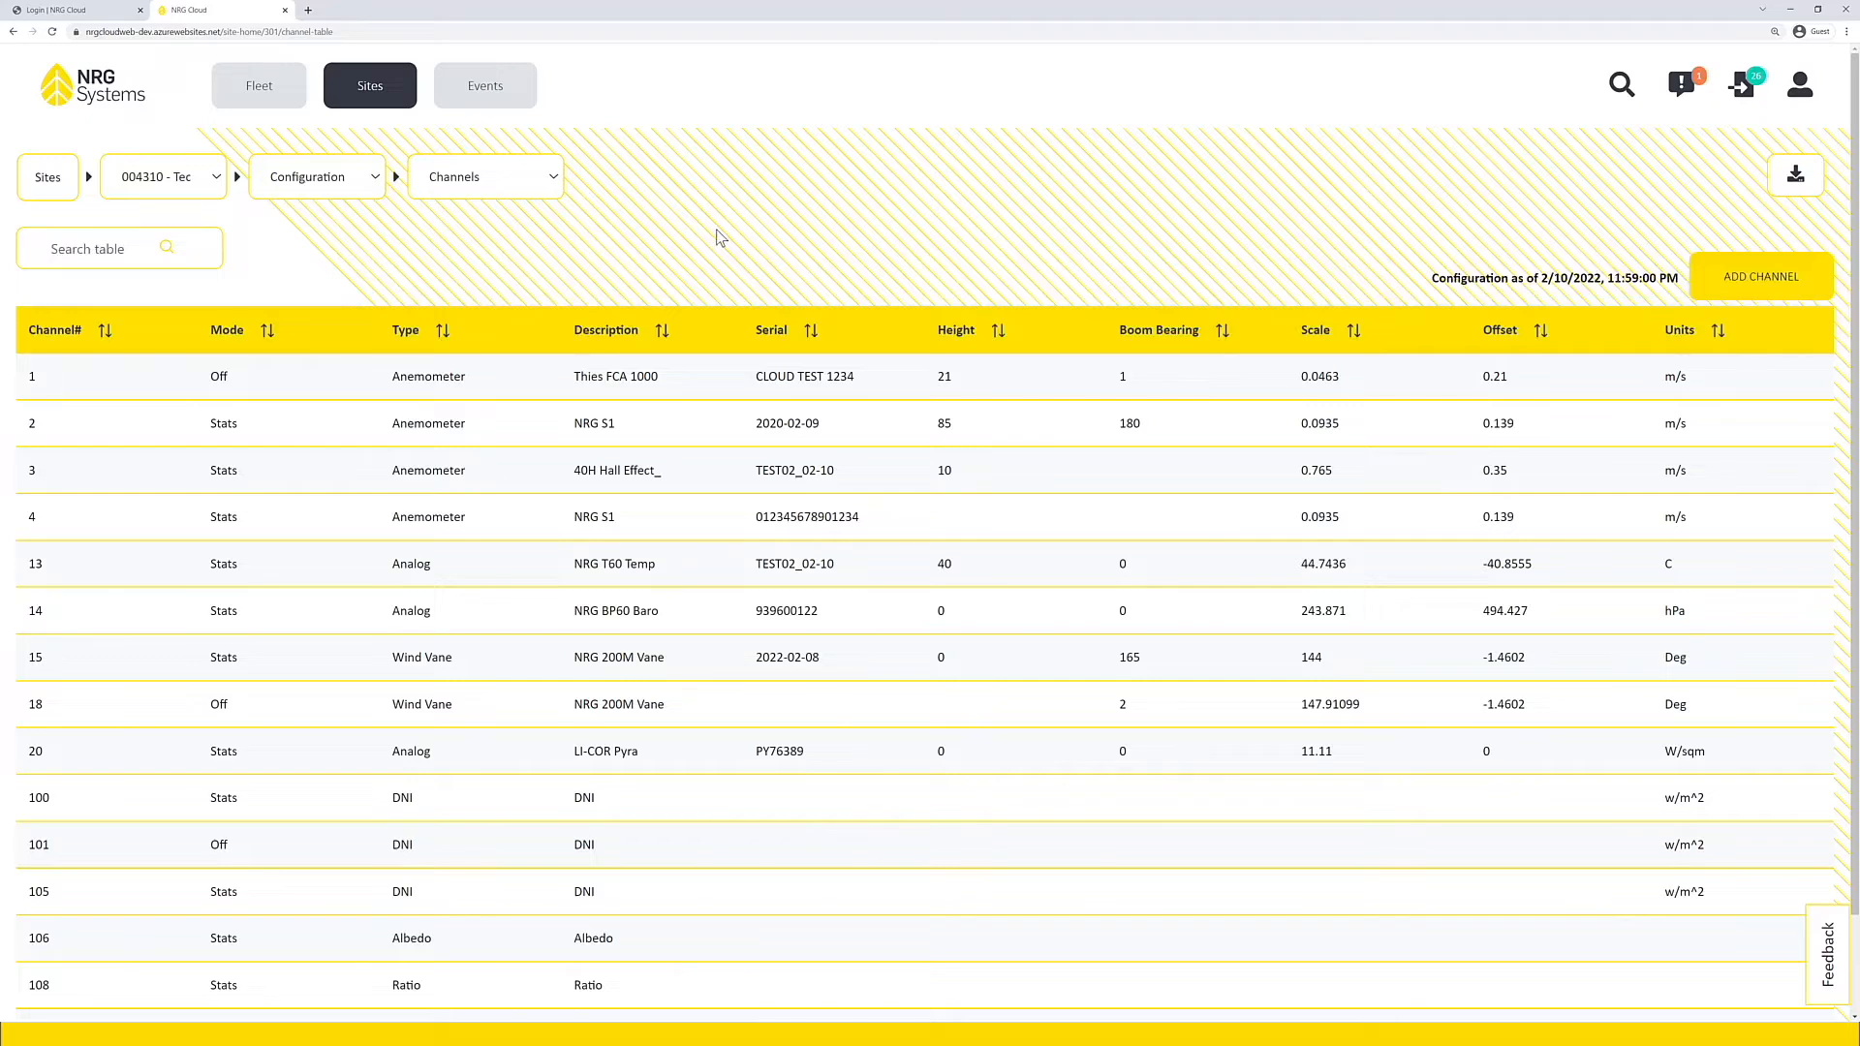
scroll(716, 231, down, 1)
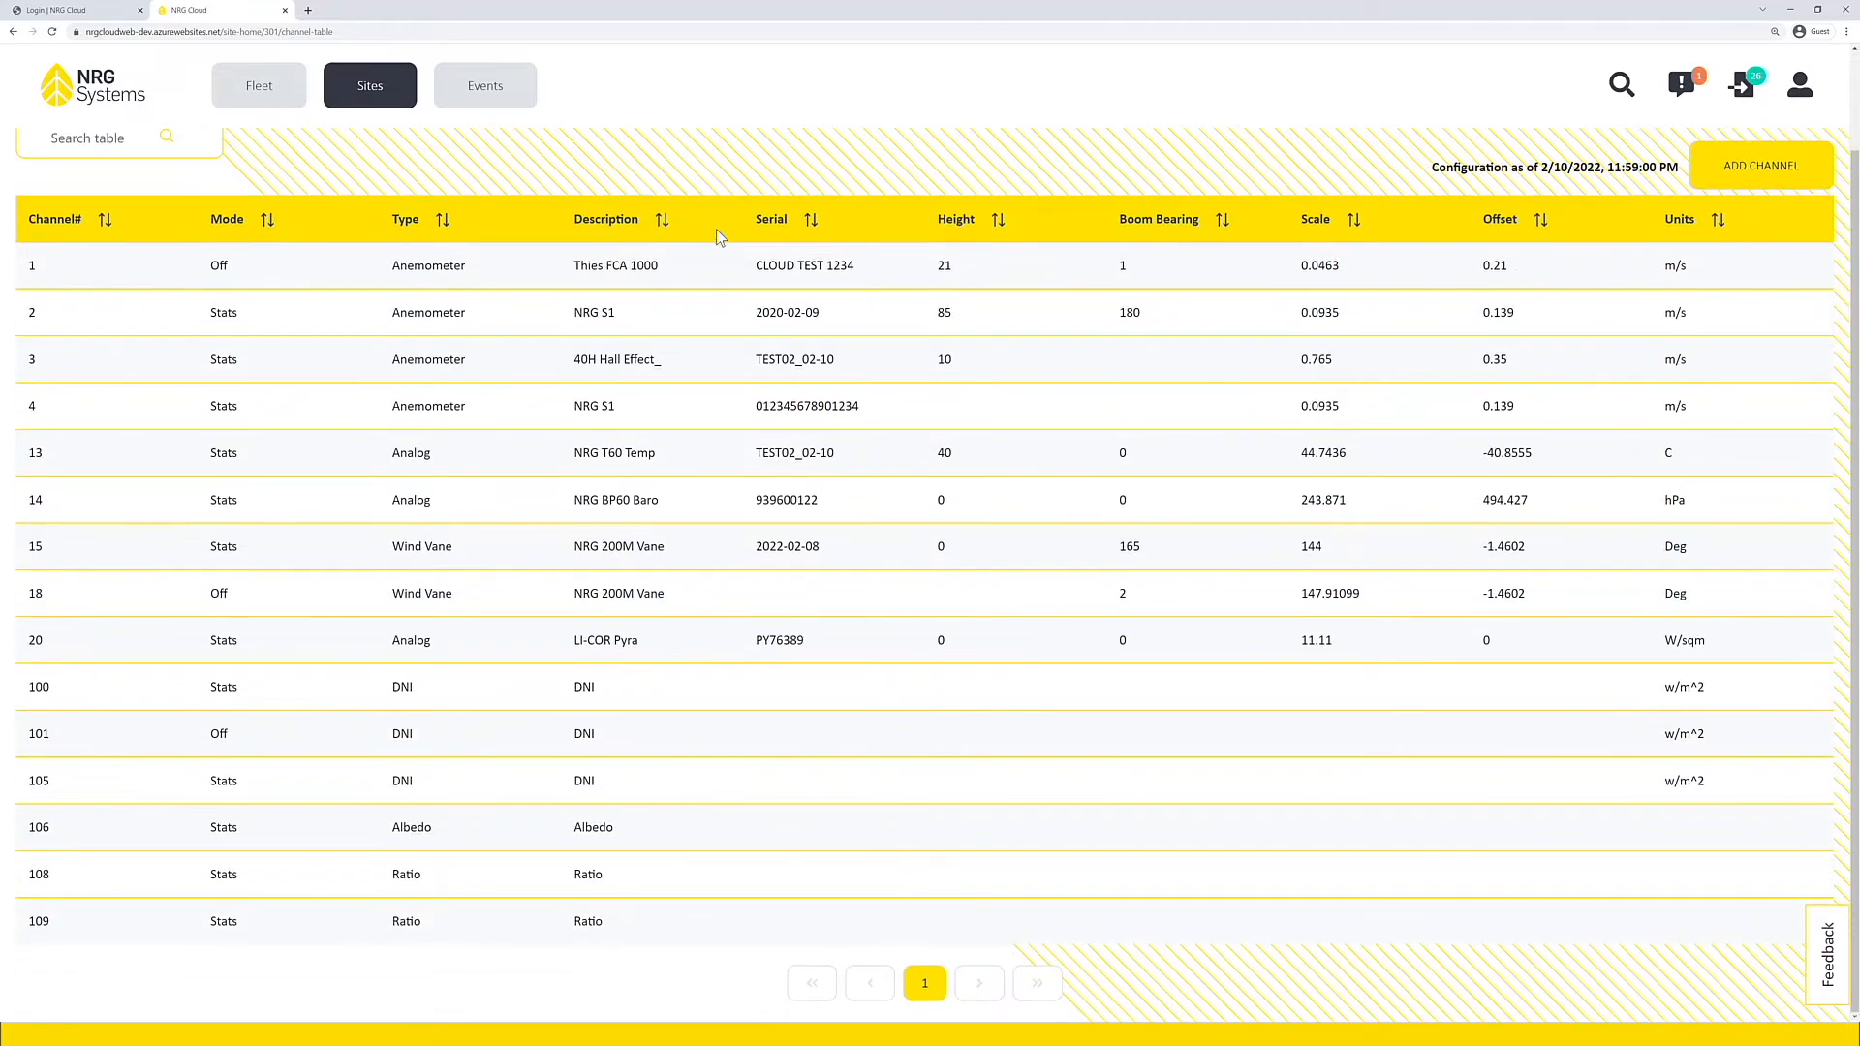
scroll(717, 231, up, 1)
scroll(716, 237, up, 1)
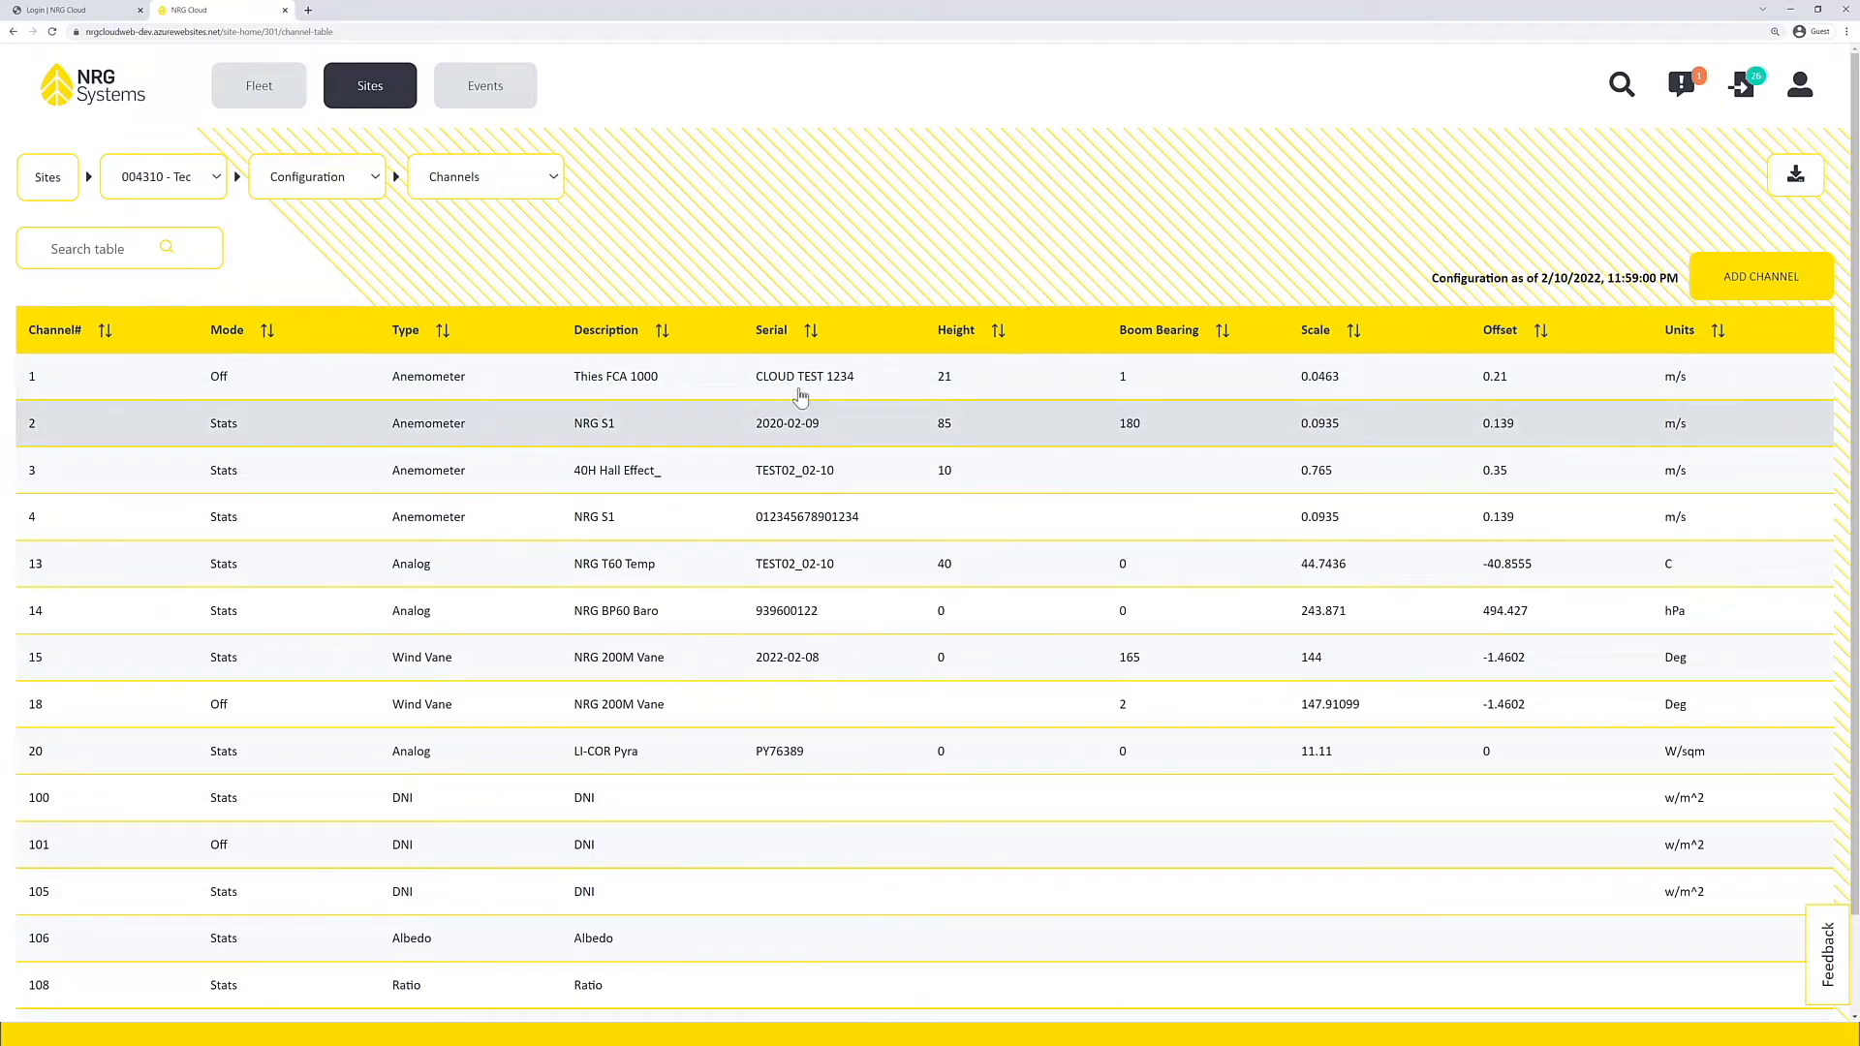
Step: Set channel 1's data logging mode to Stats and its serial number to 12345, save it, and open the queued channel change
click(800, 386)
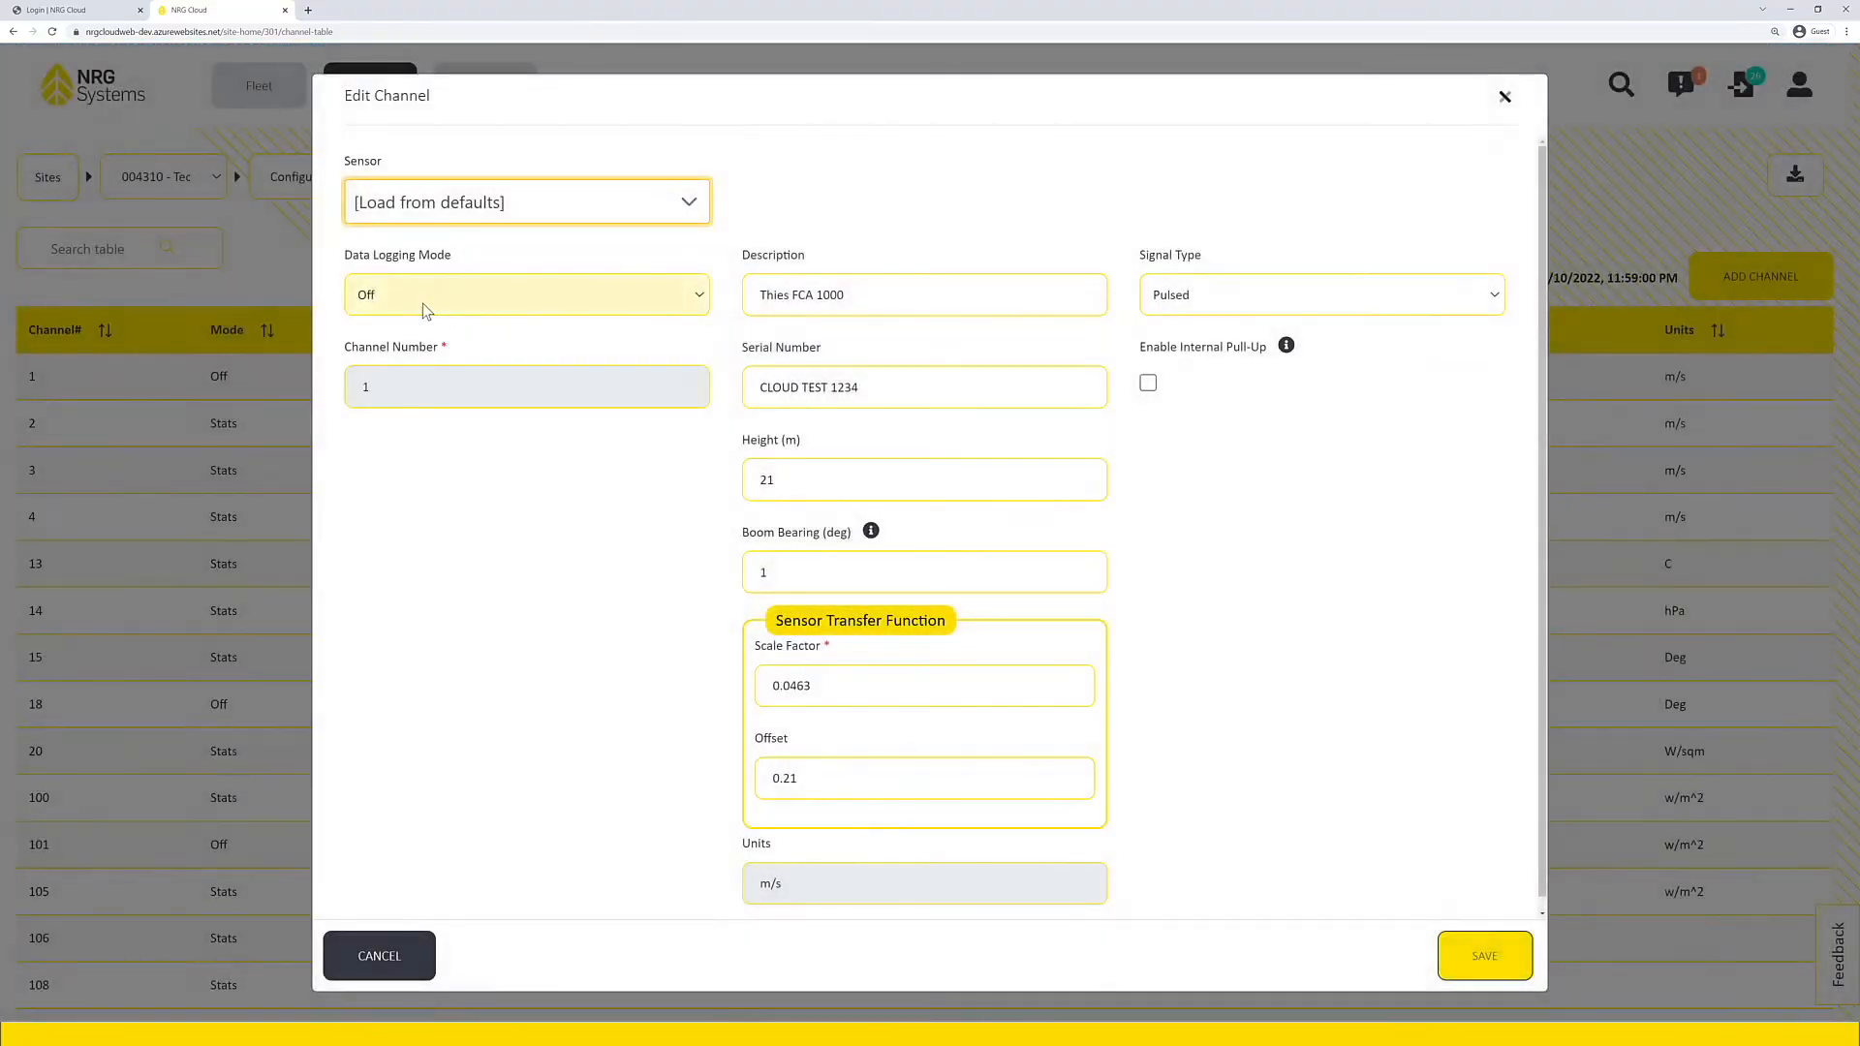
click(375, 303)
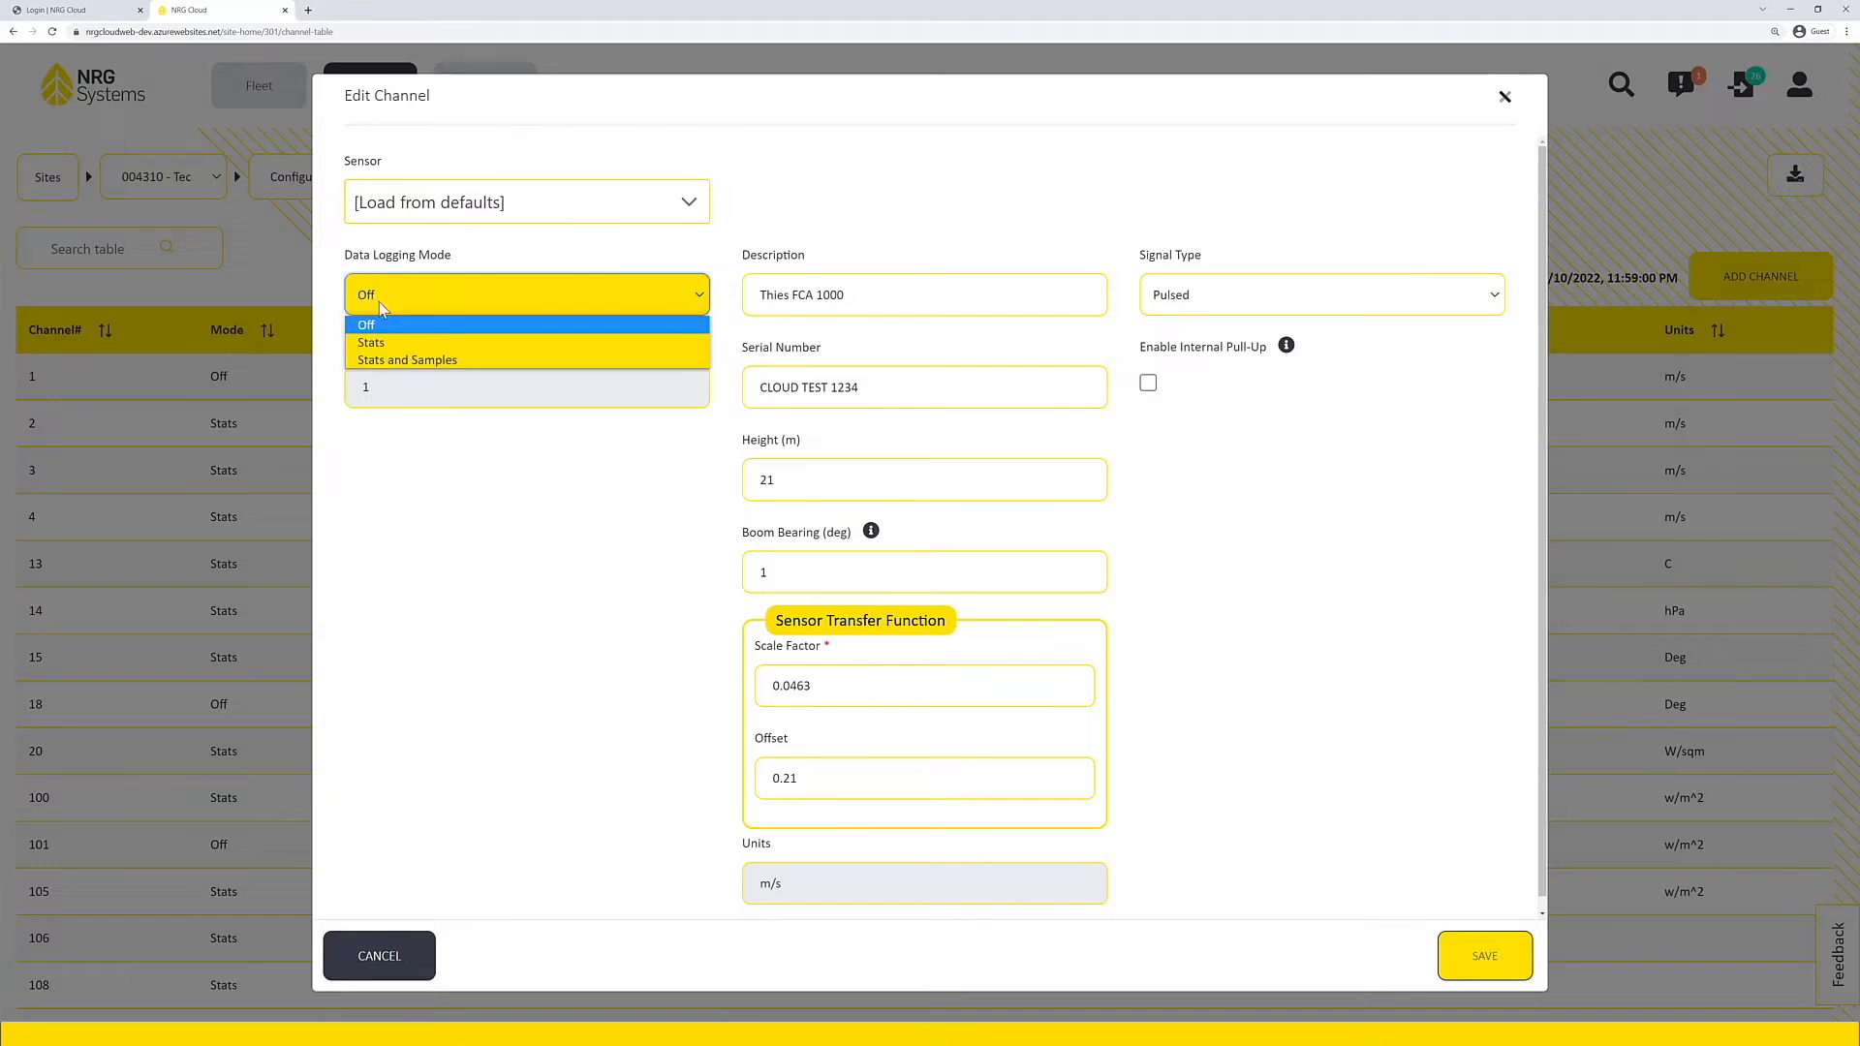
click(391, 349)
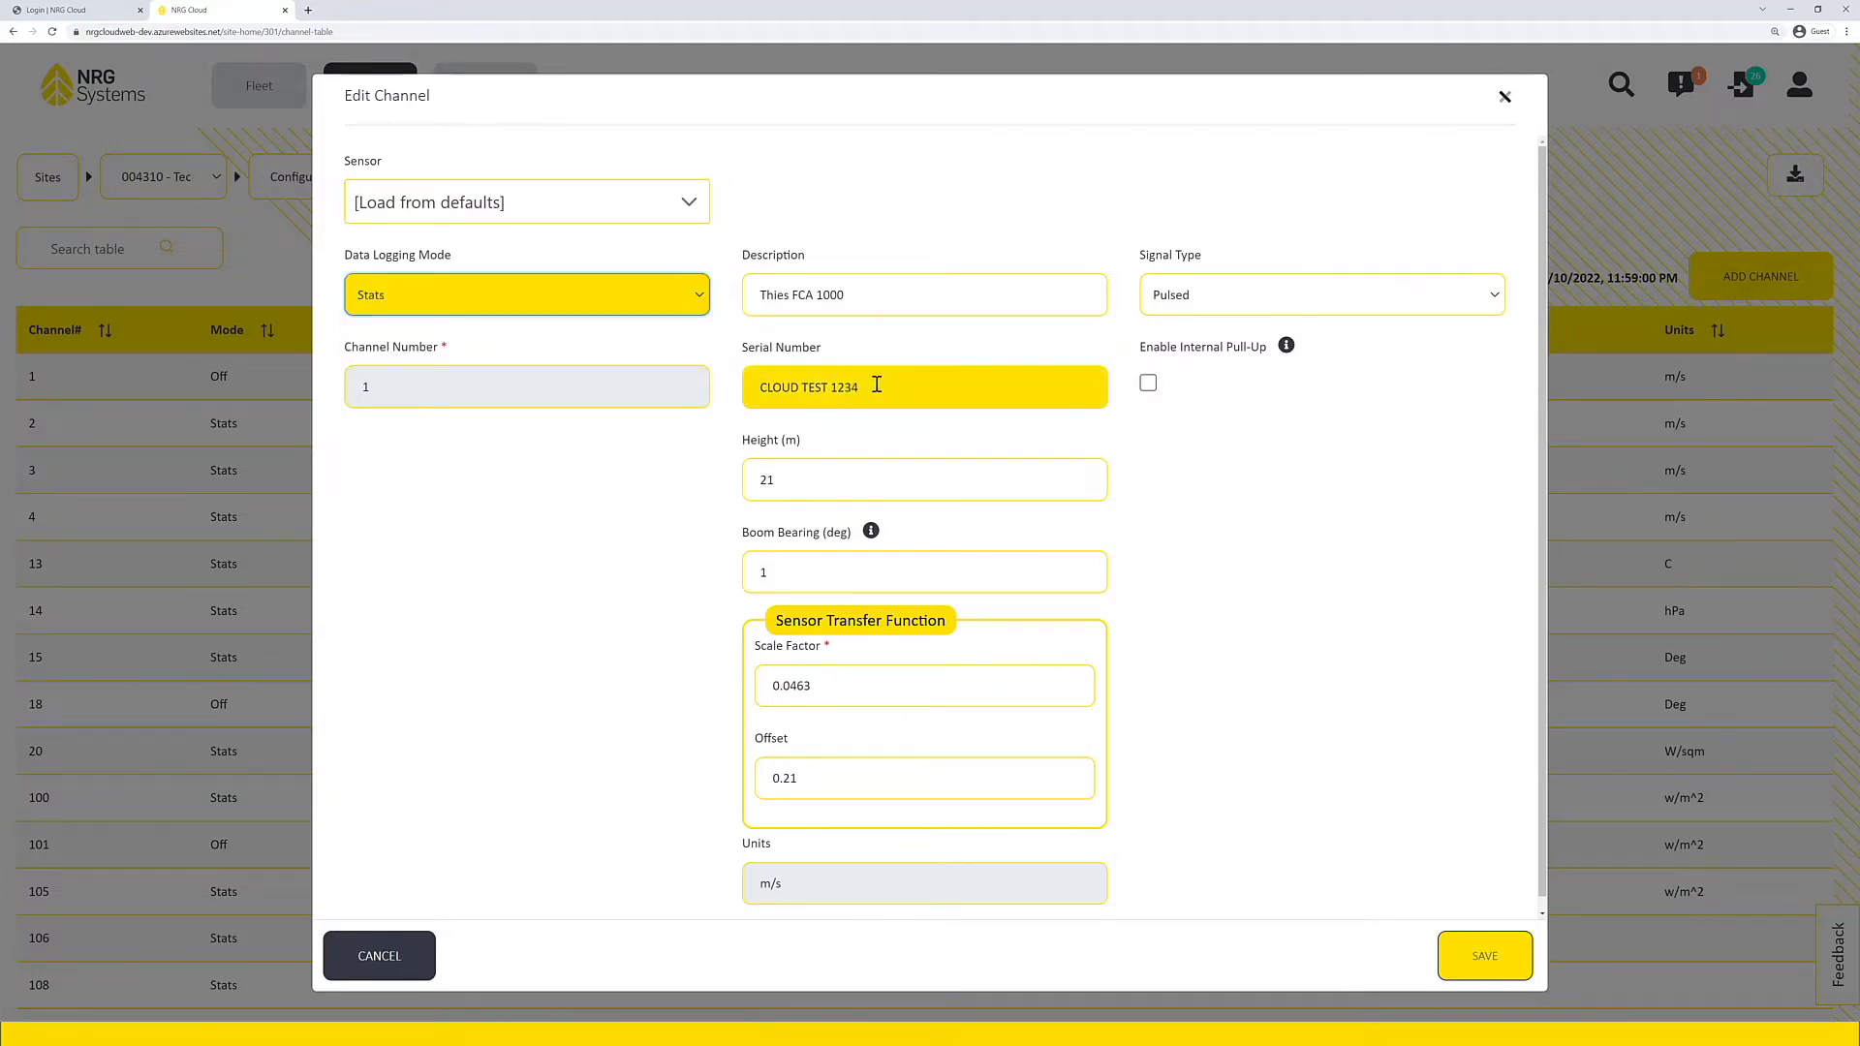
drag(867, 388, 760, 389)
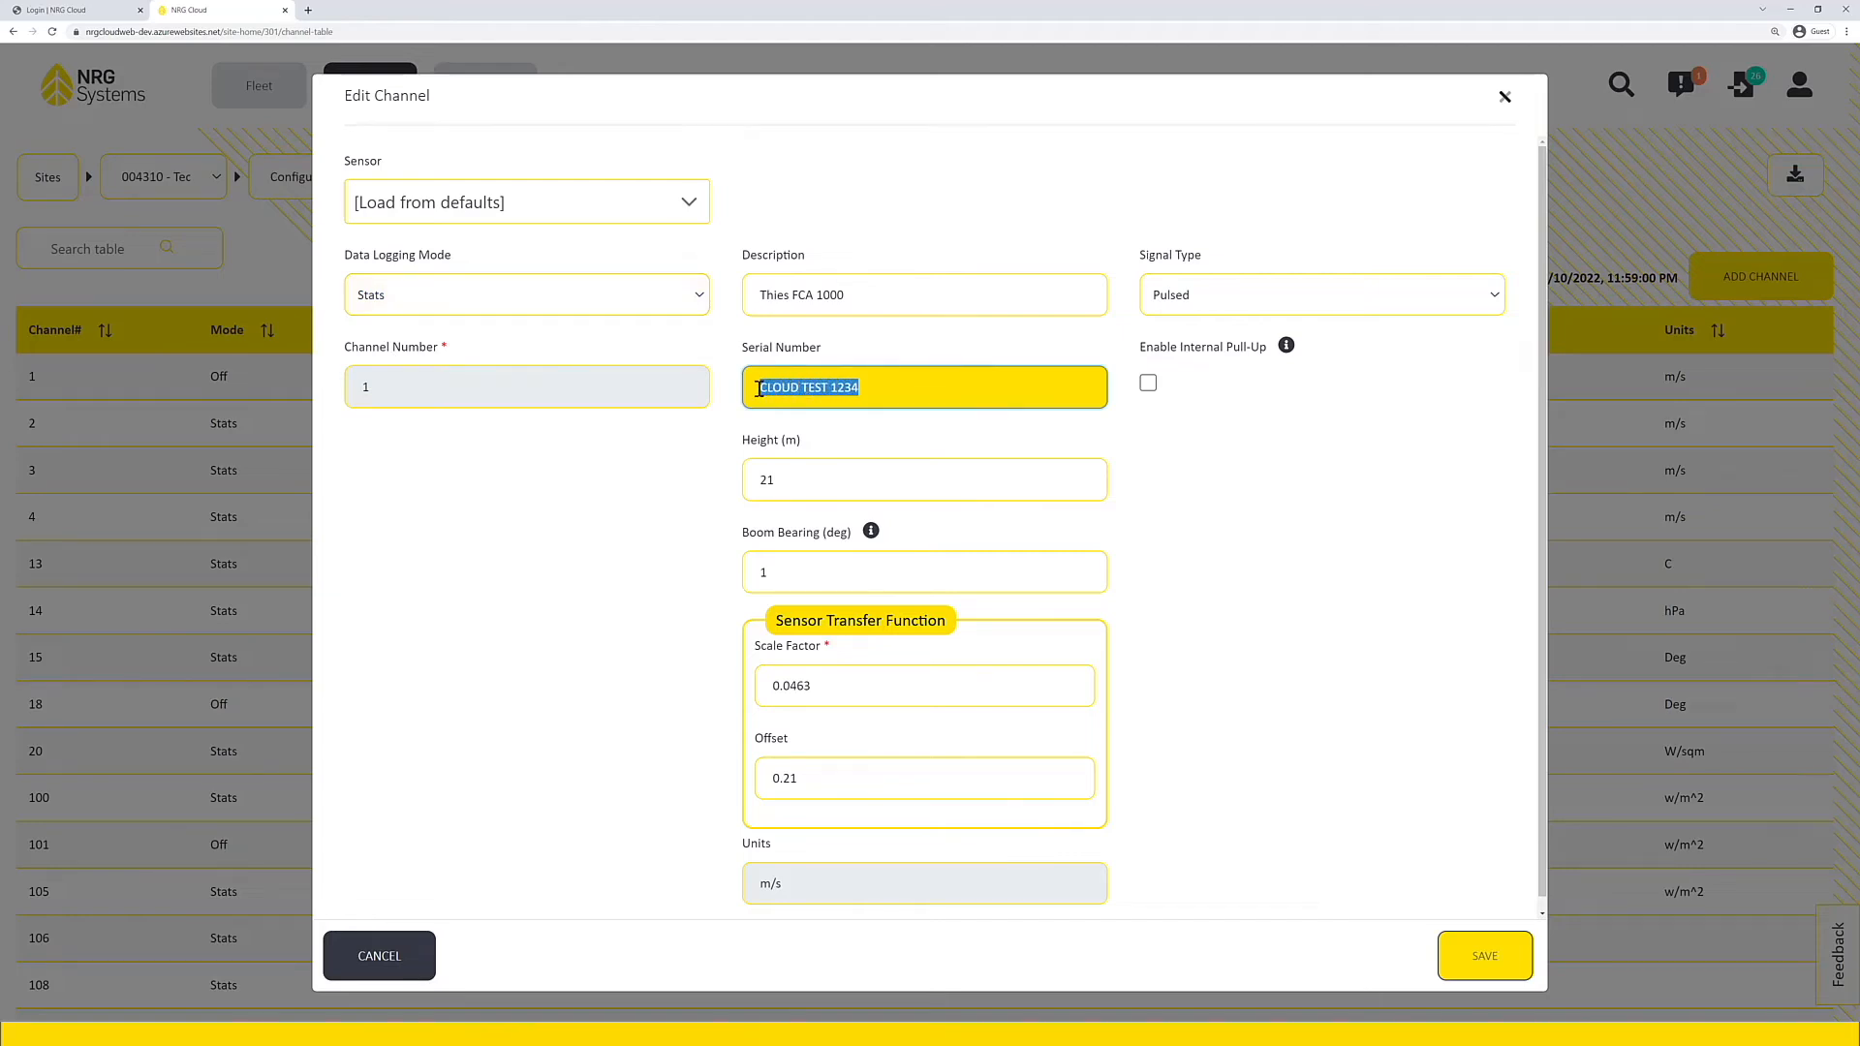
text(12345)
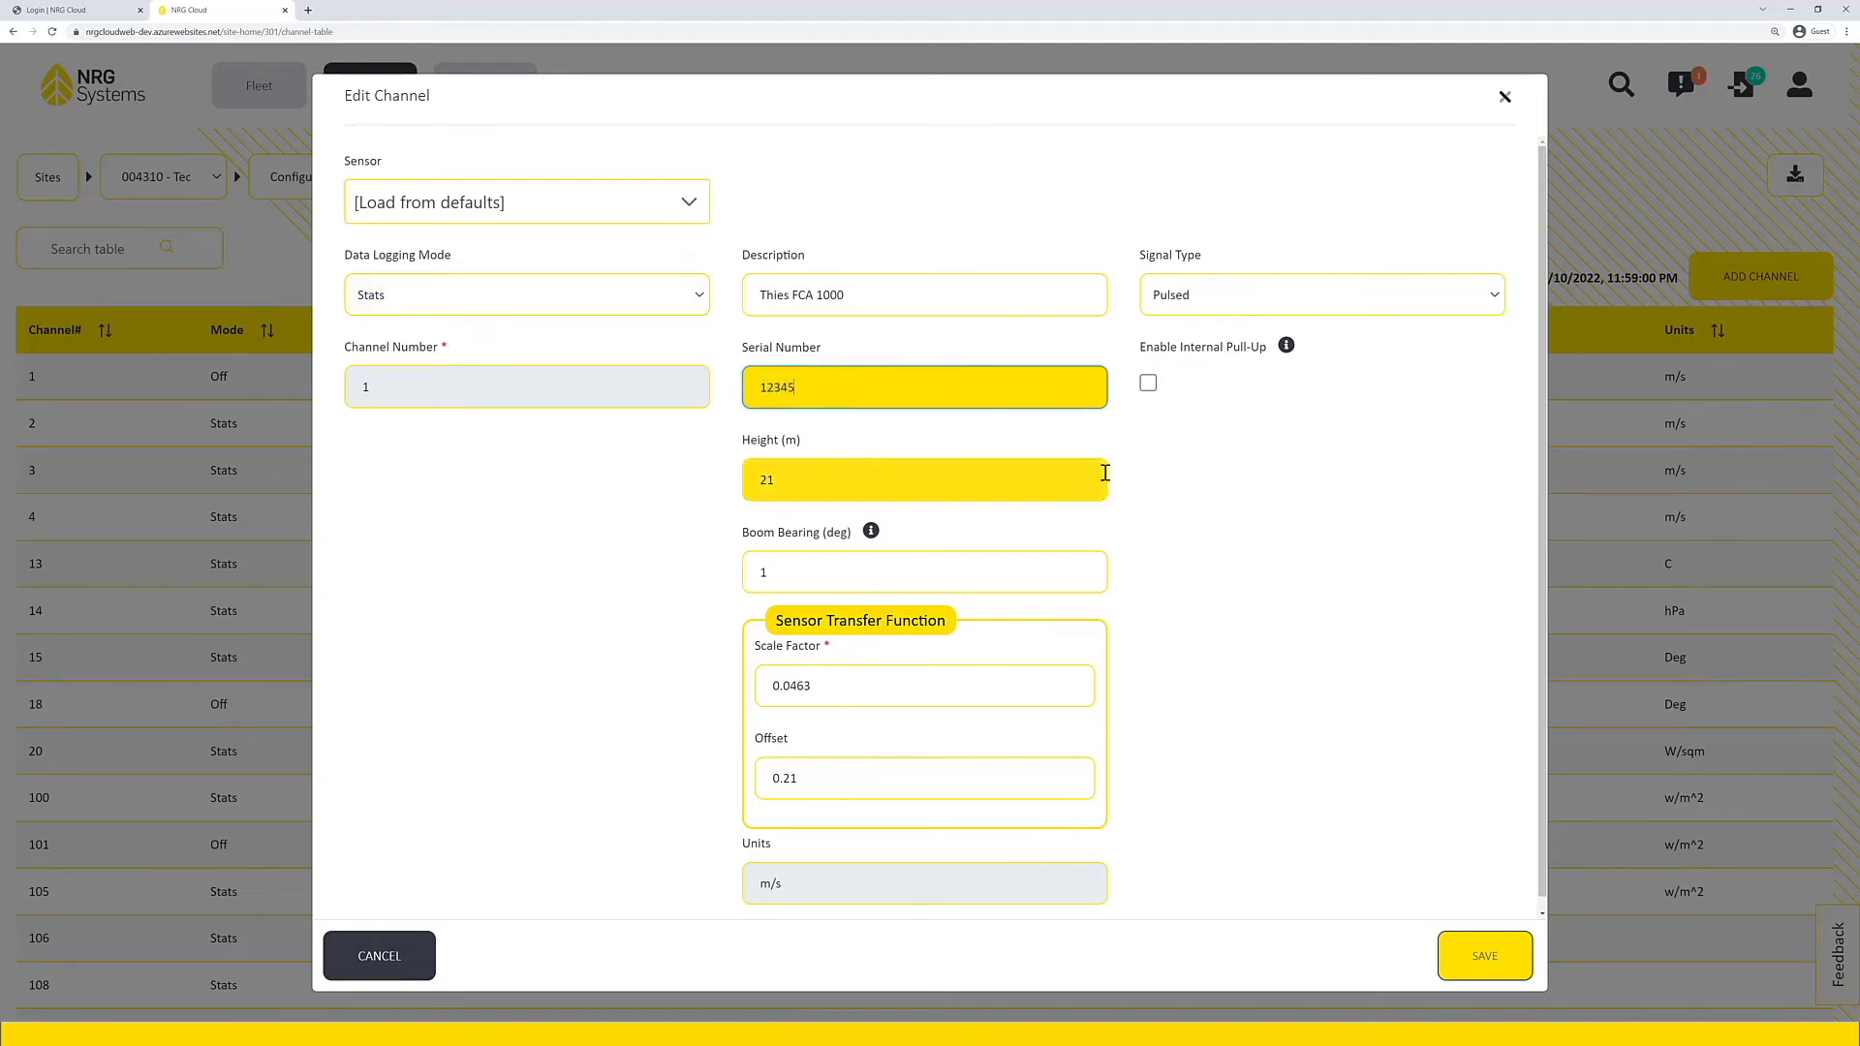
scroll(1259, 600, down, 1)
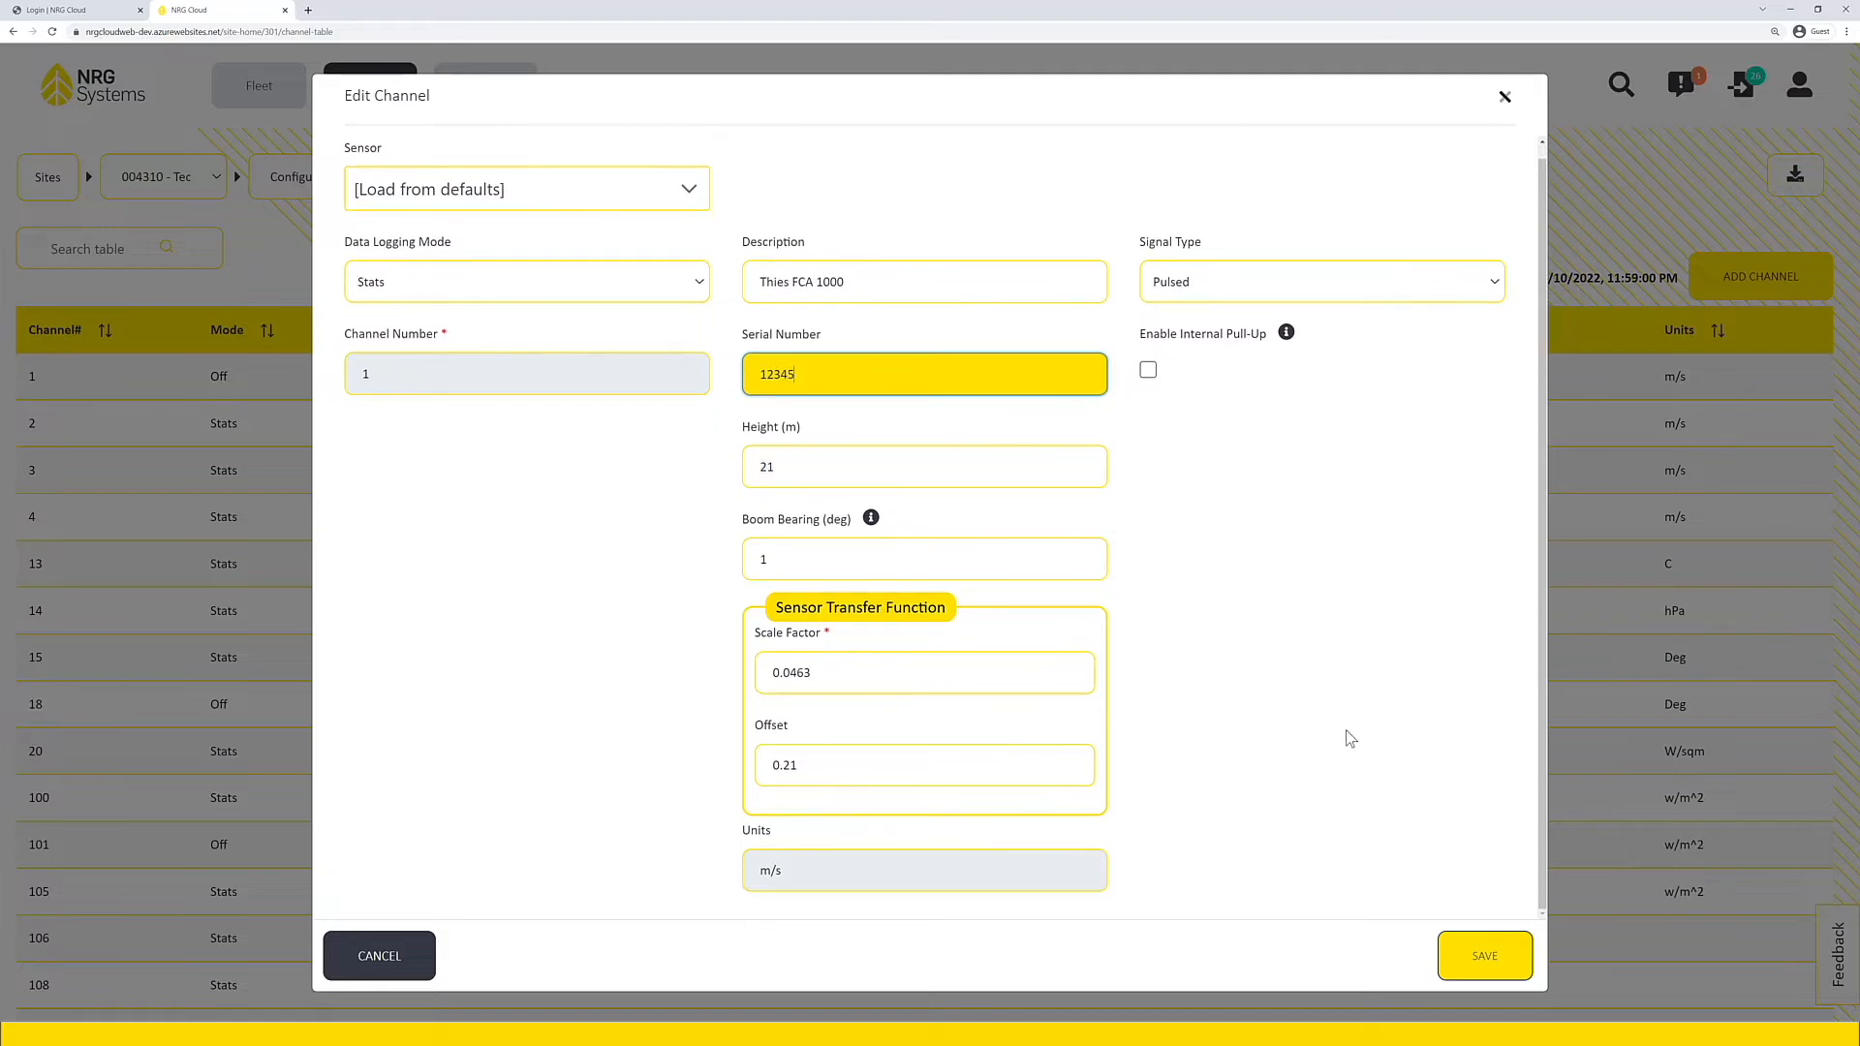
click(1453, 979)
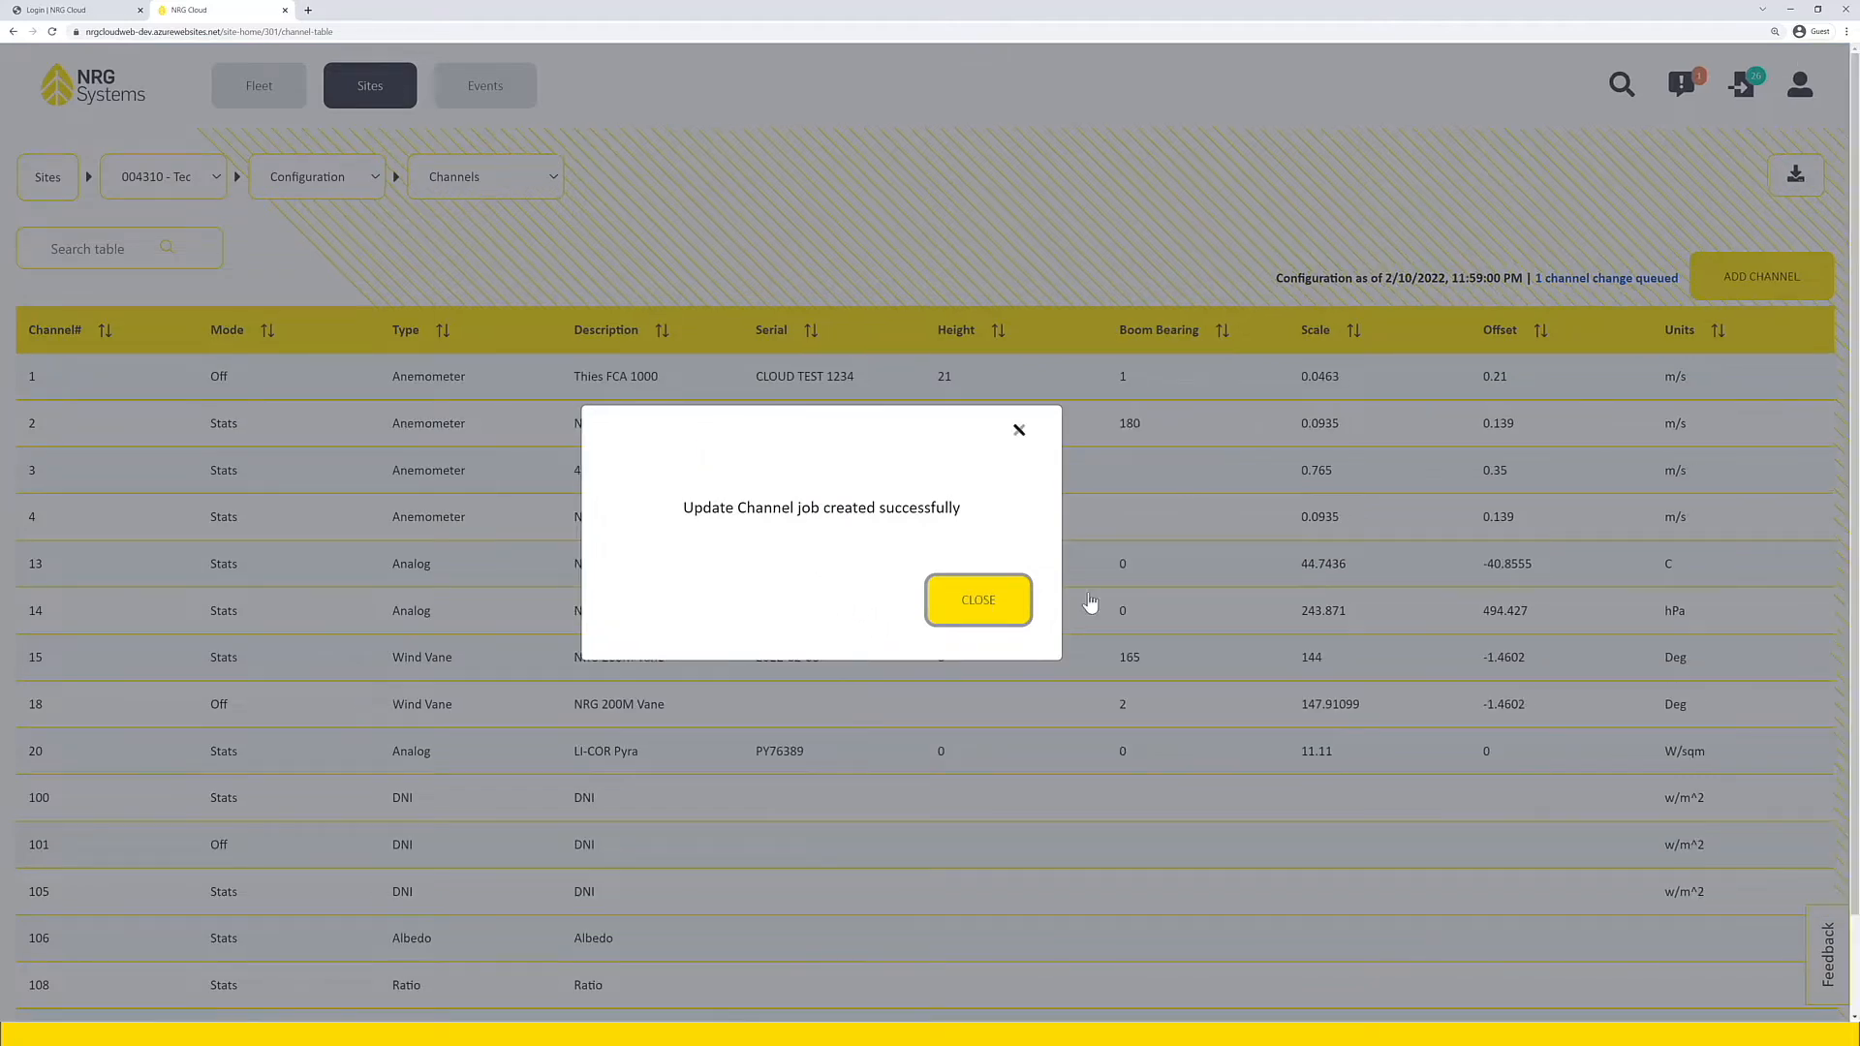
click(1090, 602)
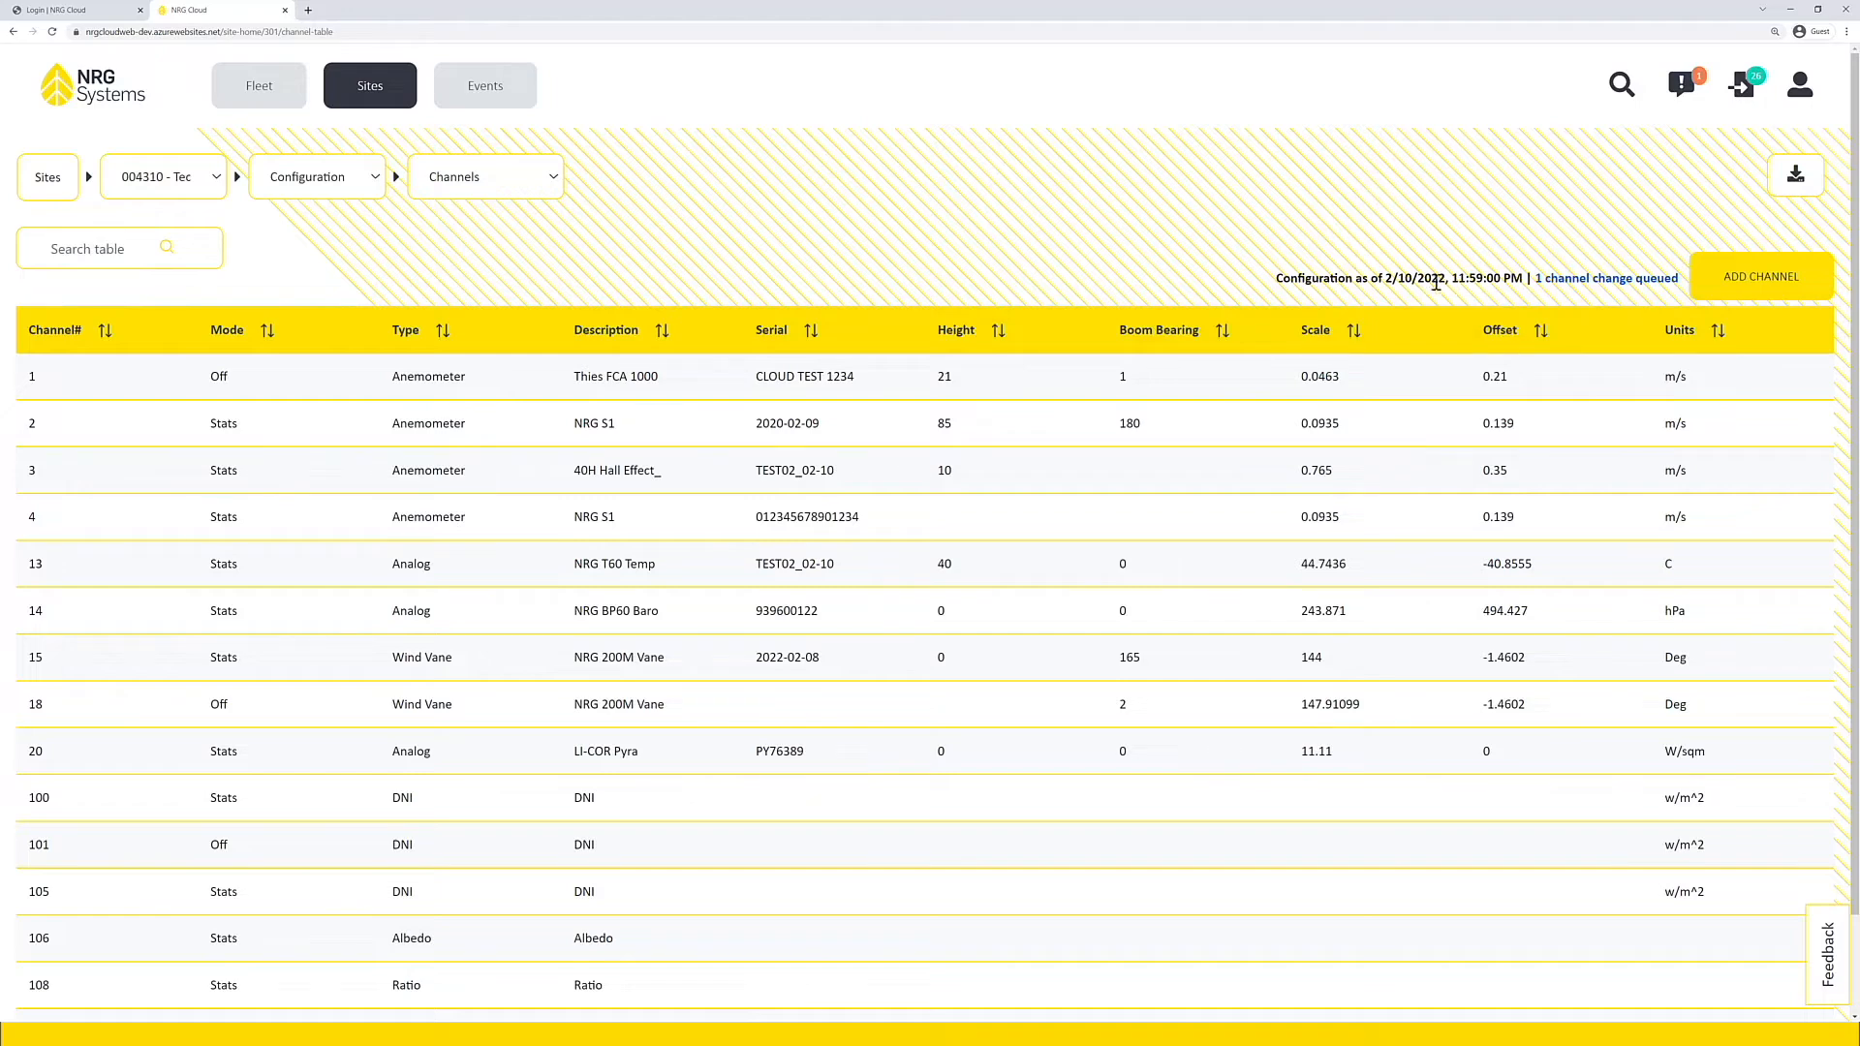
click(1586, 287)
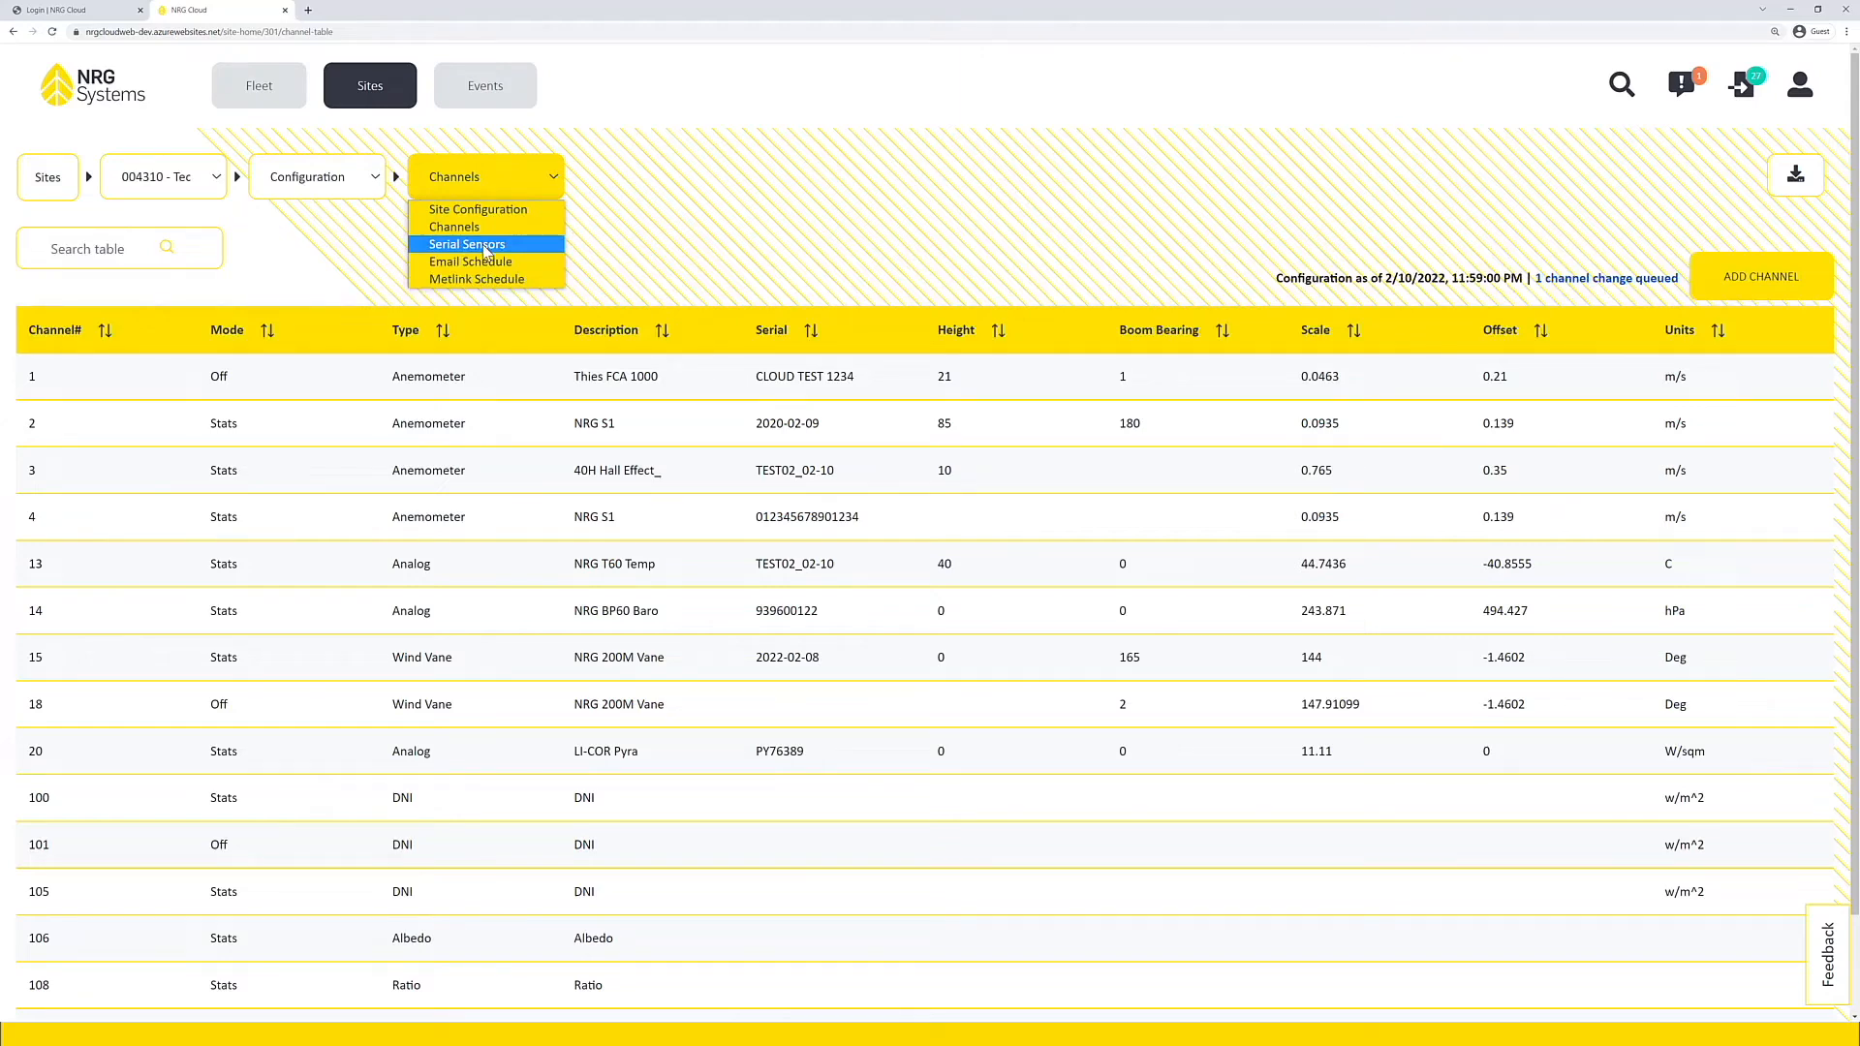
Step: Open the Serial Sensors configuration and start a new sensor entry on port COM-A with client address 9
click(512, 250)
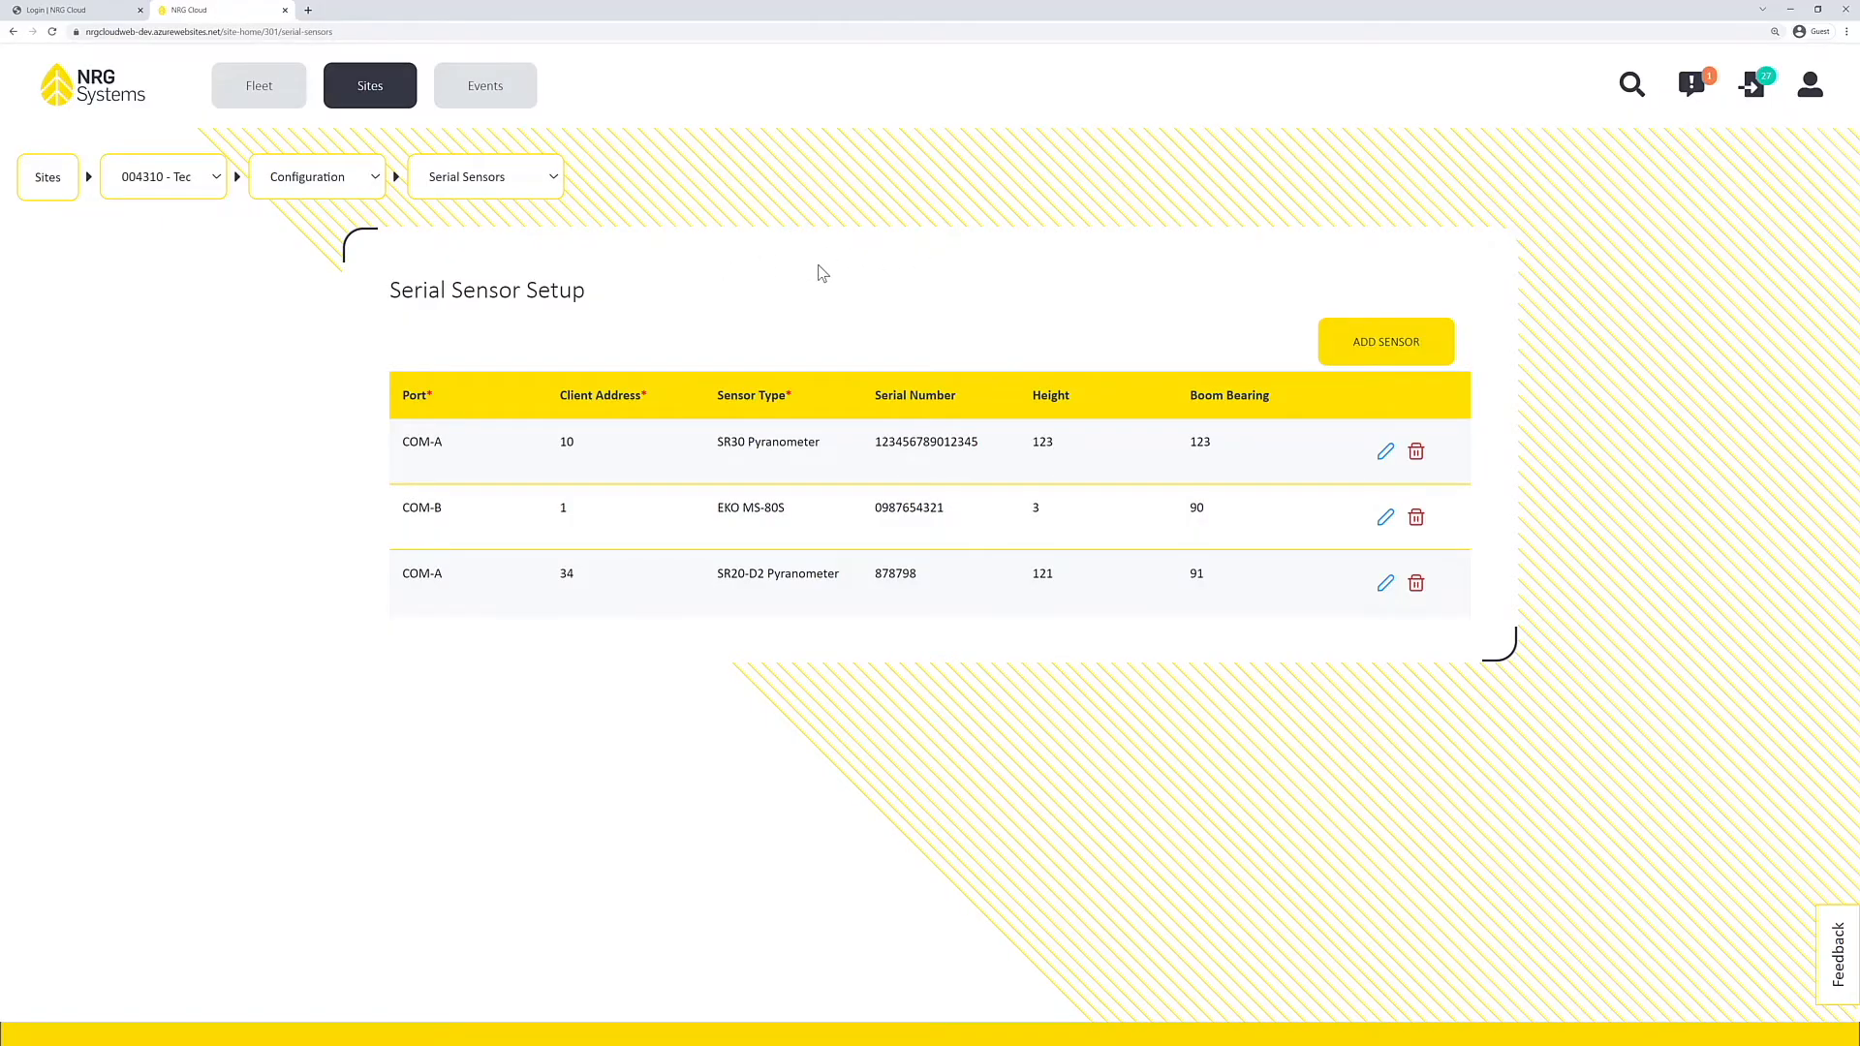
click(1409, 348)
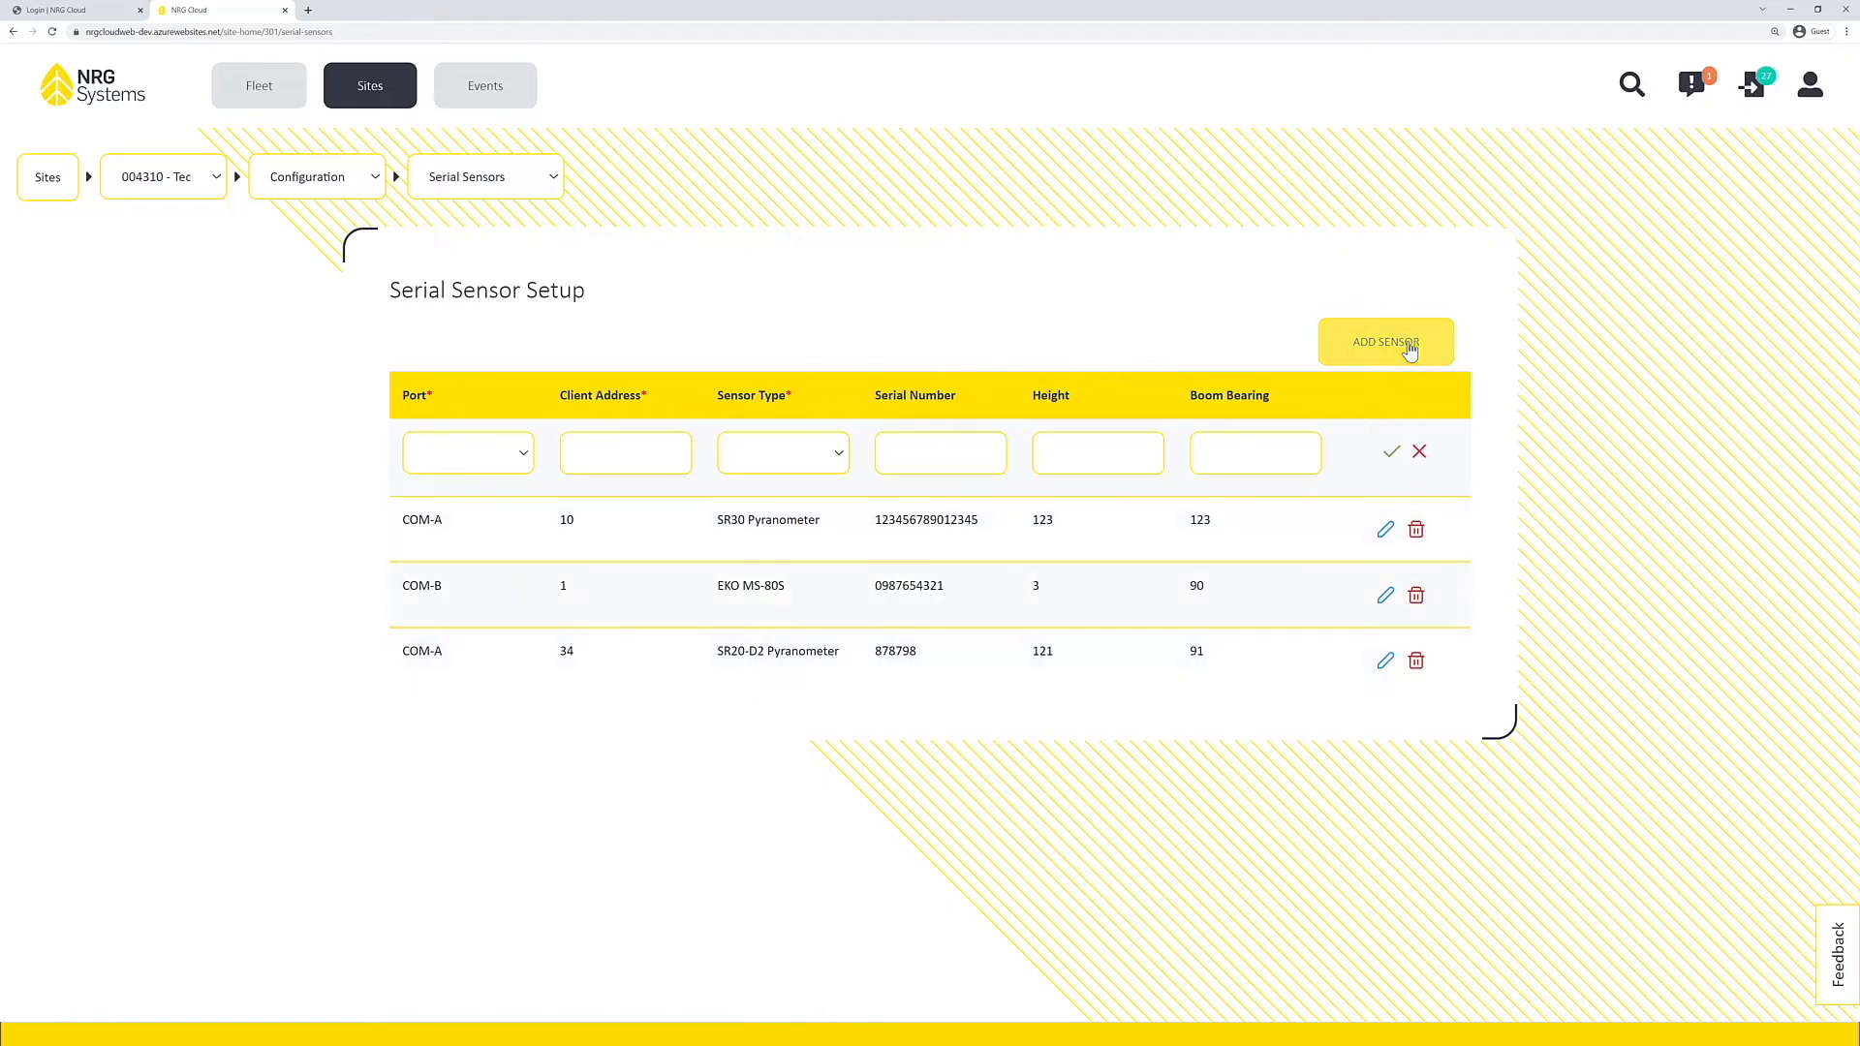
click(484, 464)
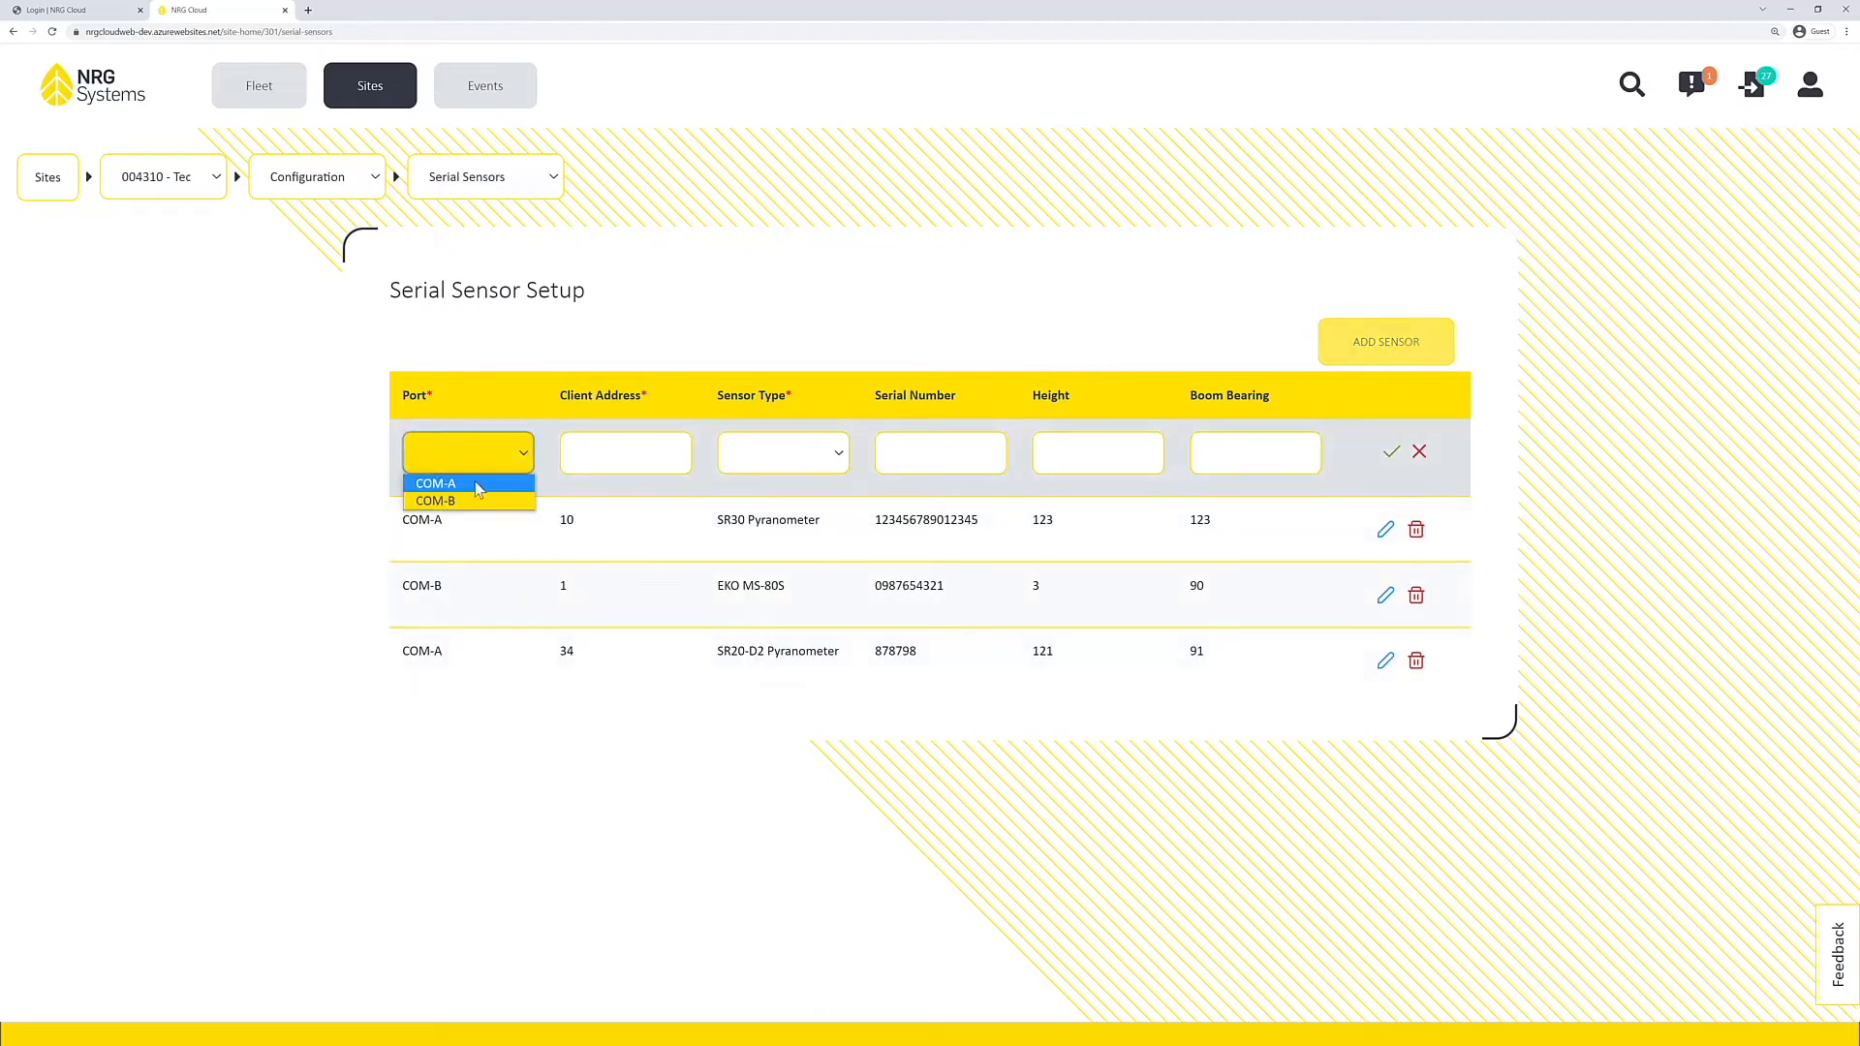
click(478, 487)
click(600, 461)
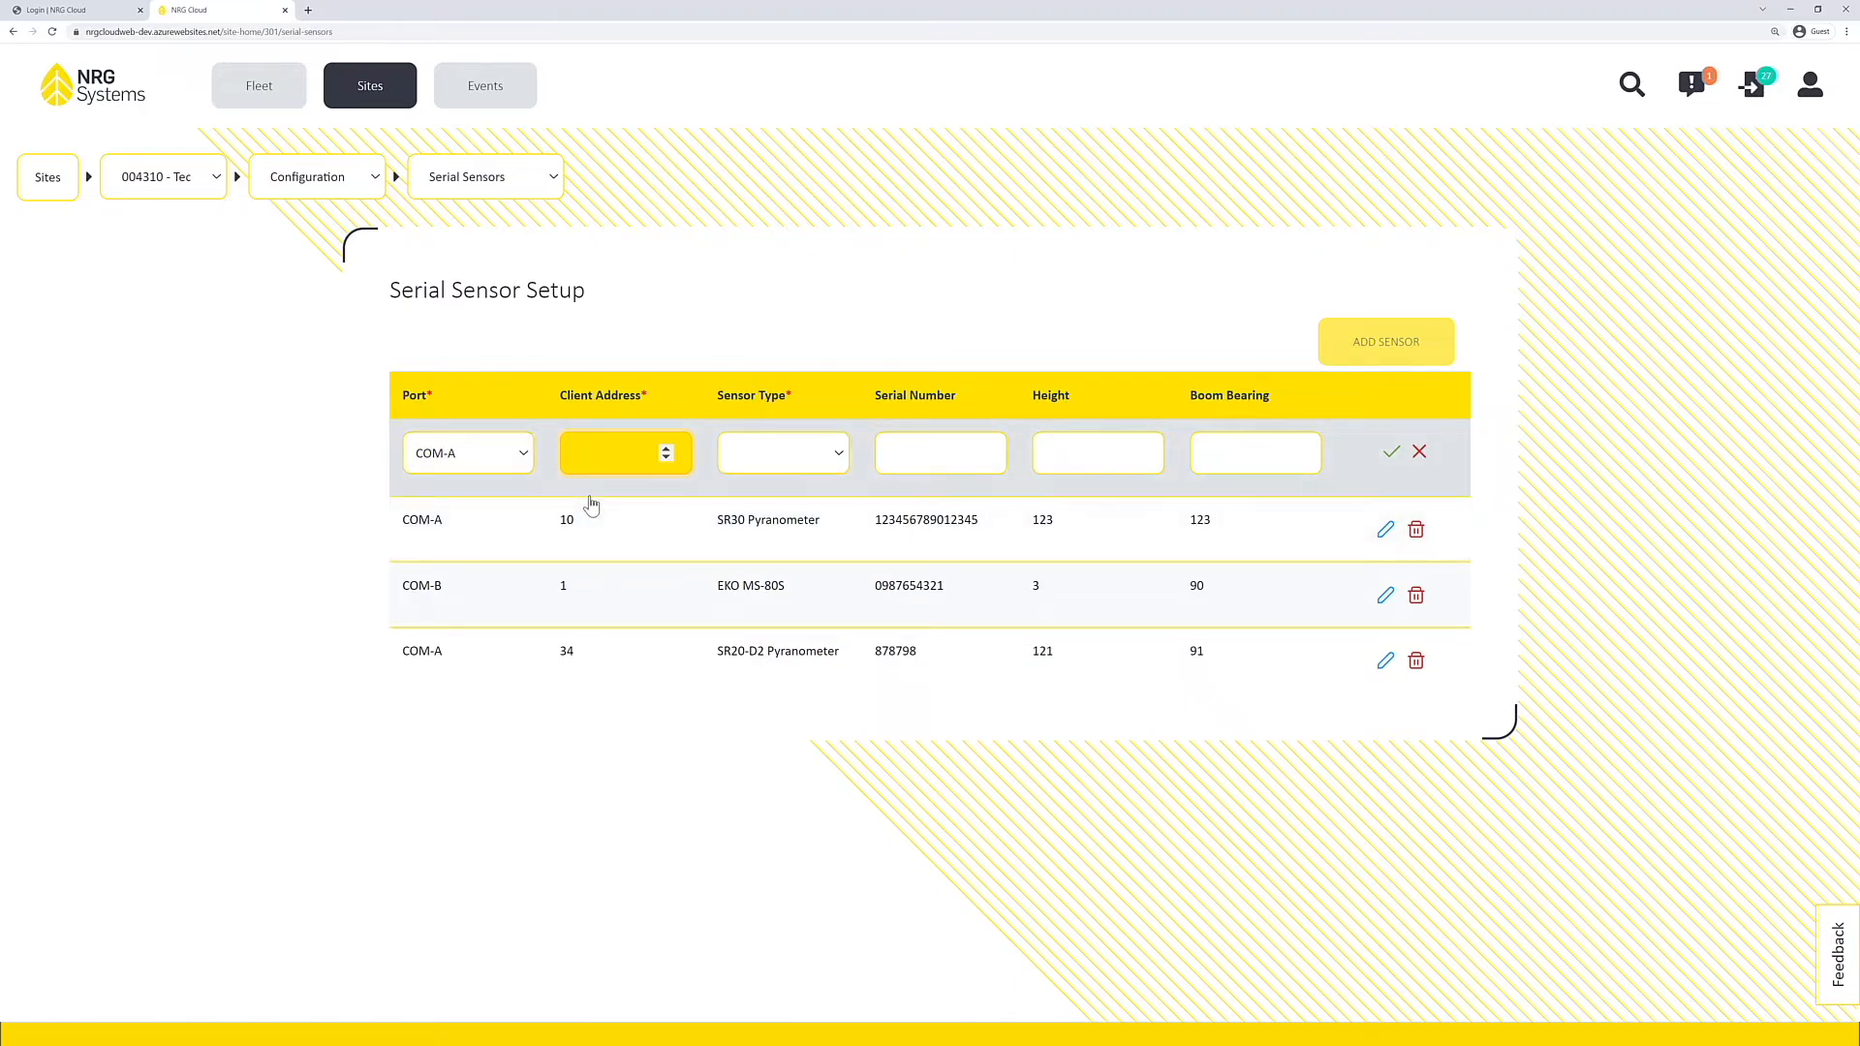
text(9)
Step: Complete the new serial sensor as an SR30 Pyranometer with serial number 987654, height 2 and boom bearing 180, and save it
click(771, 453)
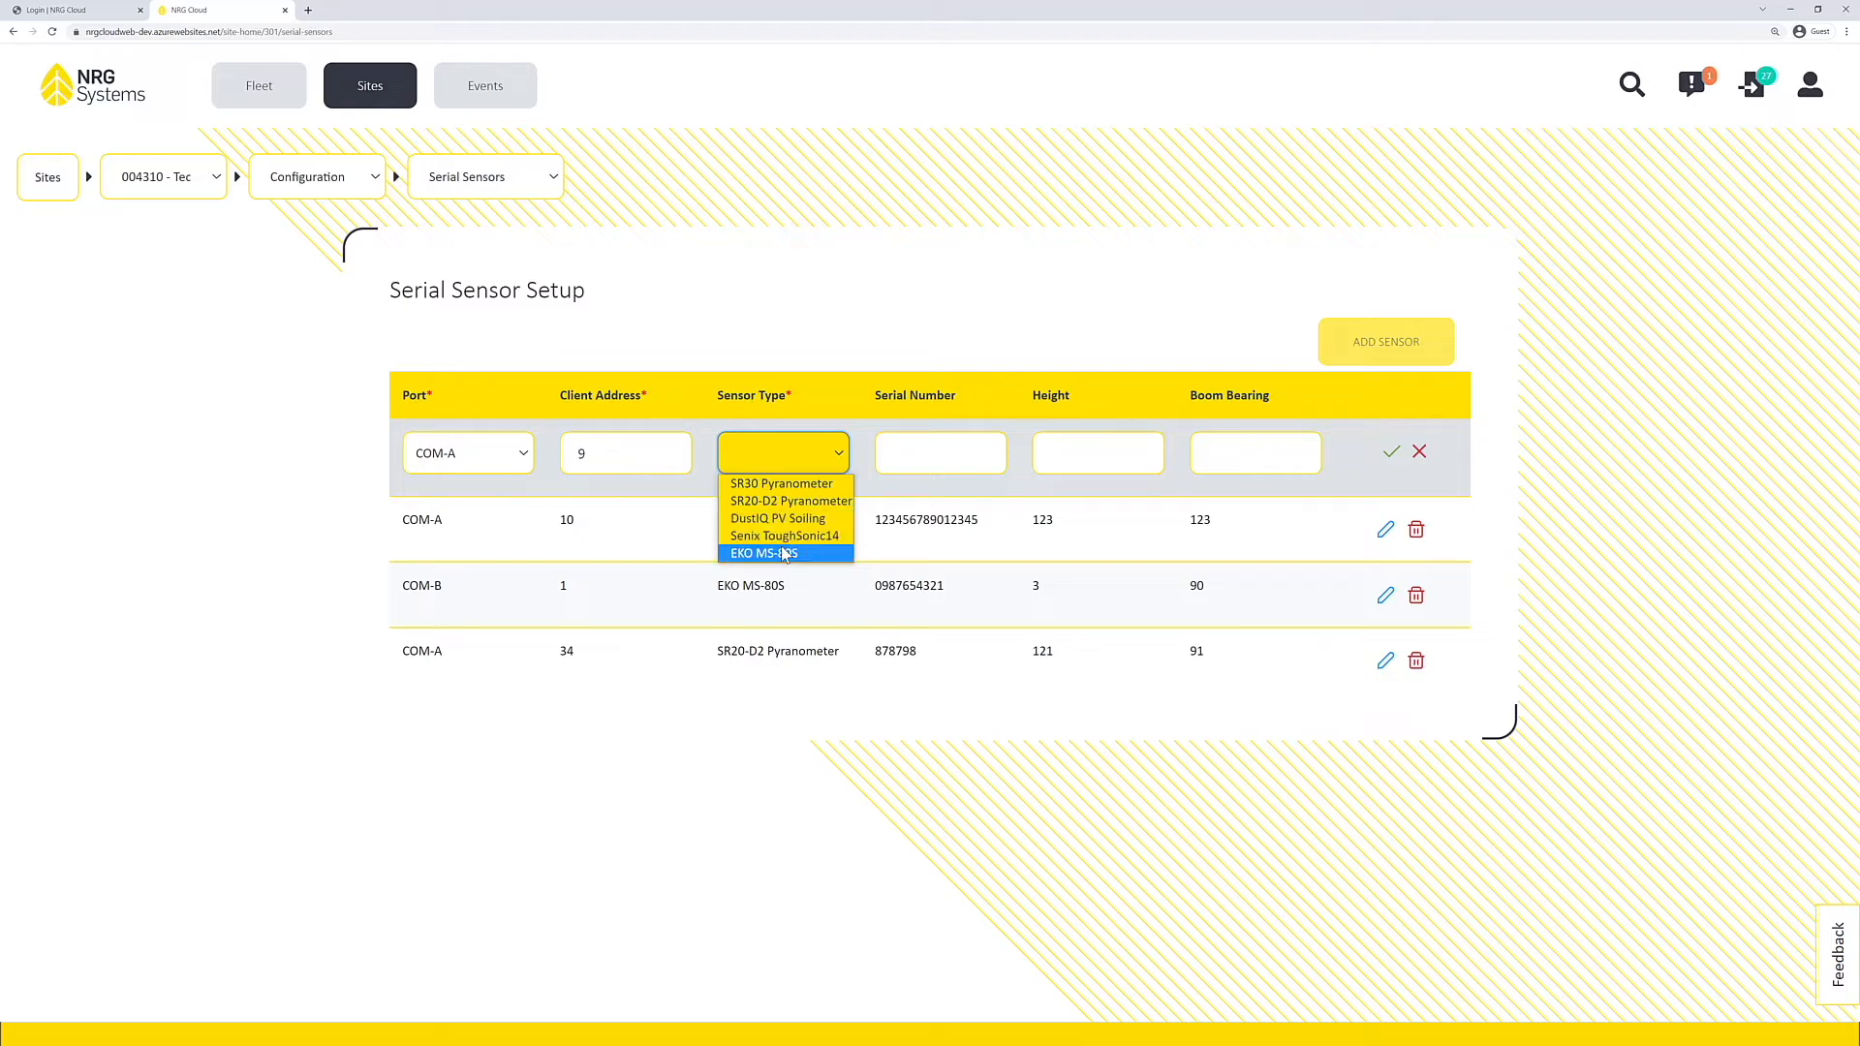
click(786, 483)
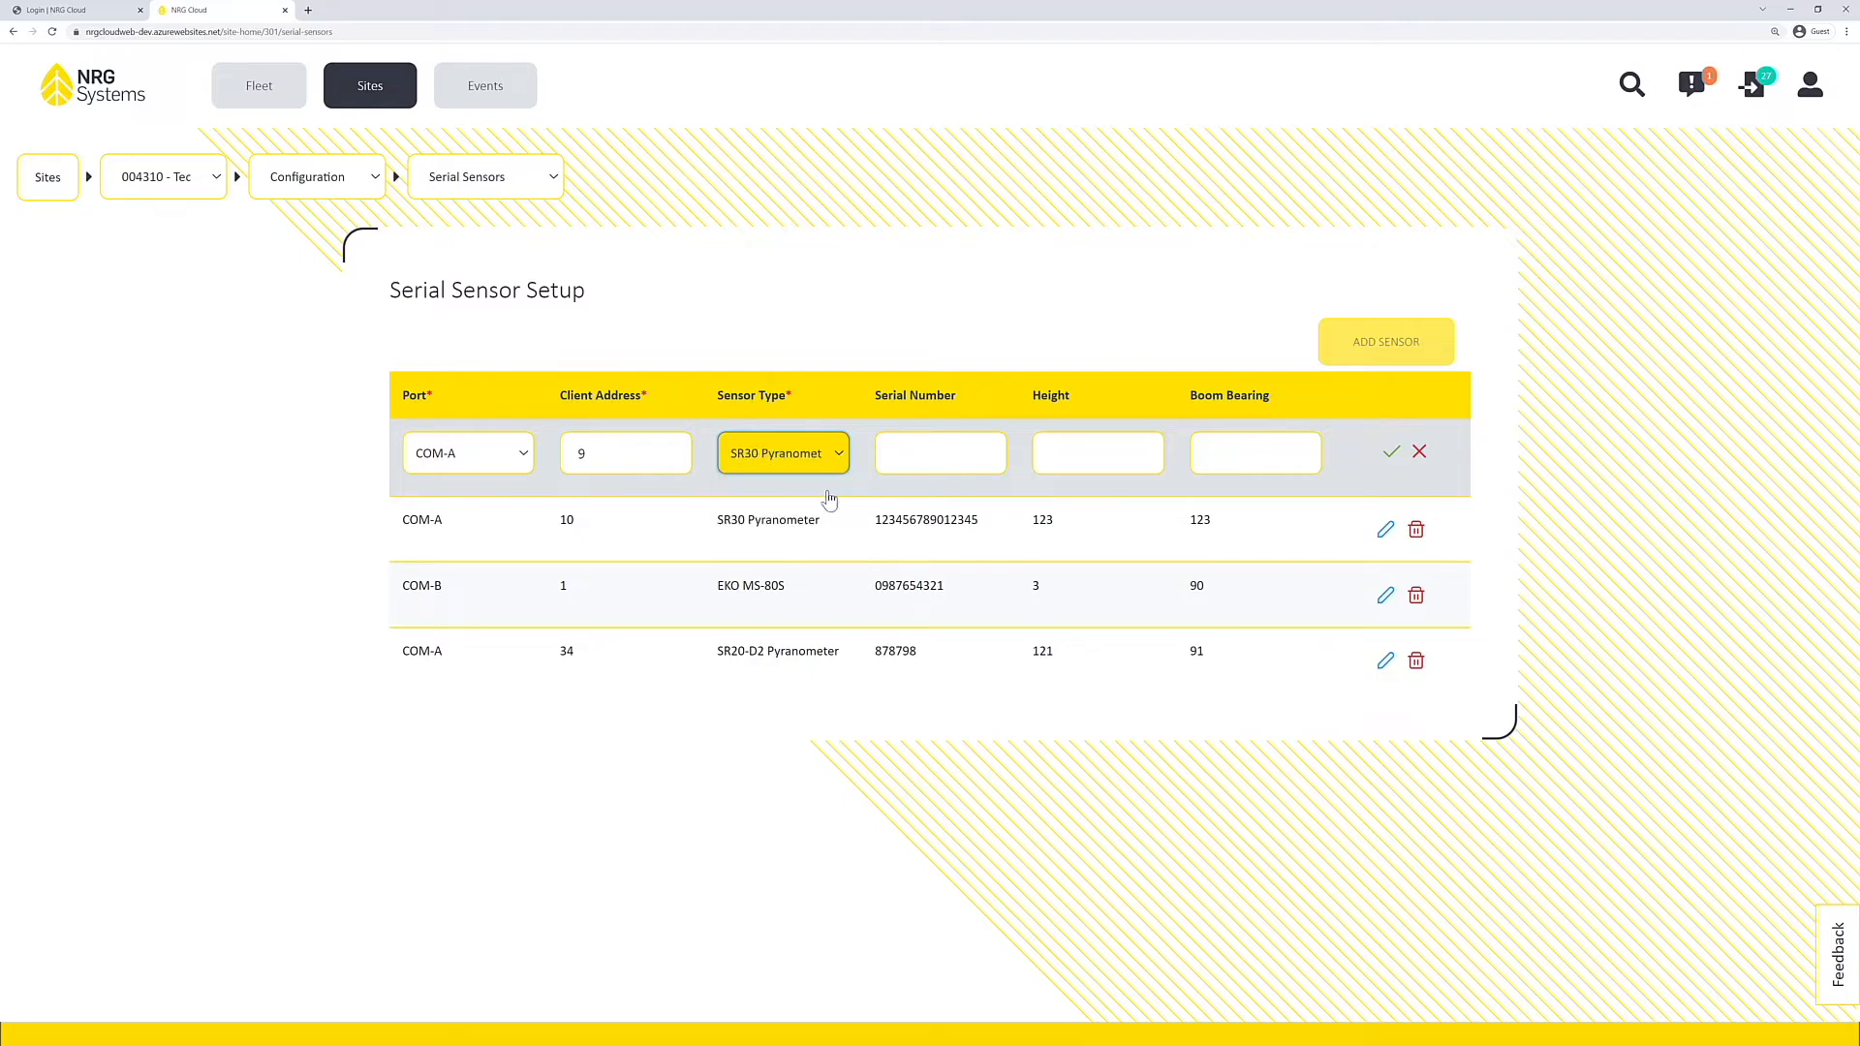
click(921, 462)
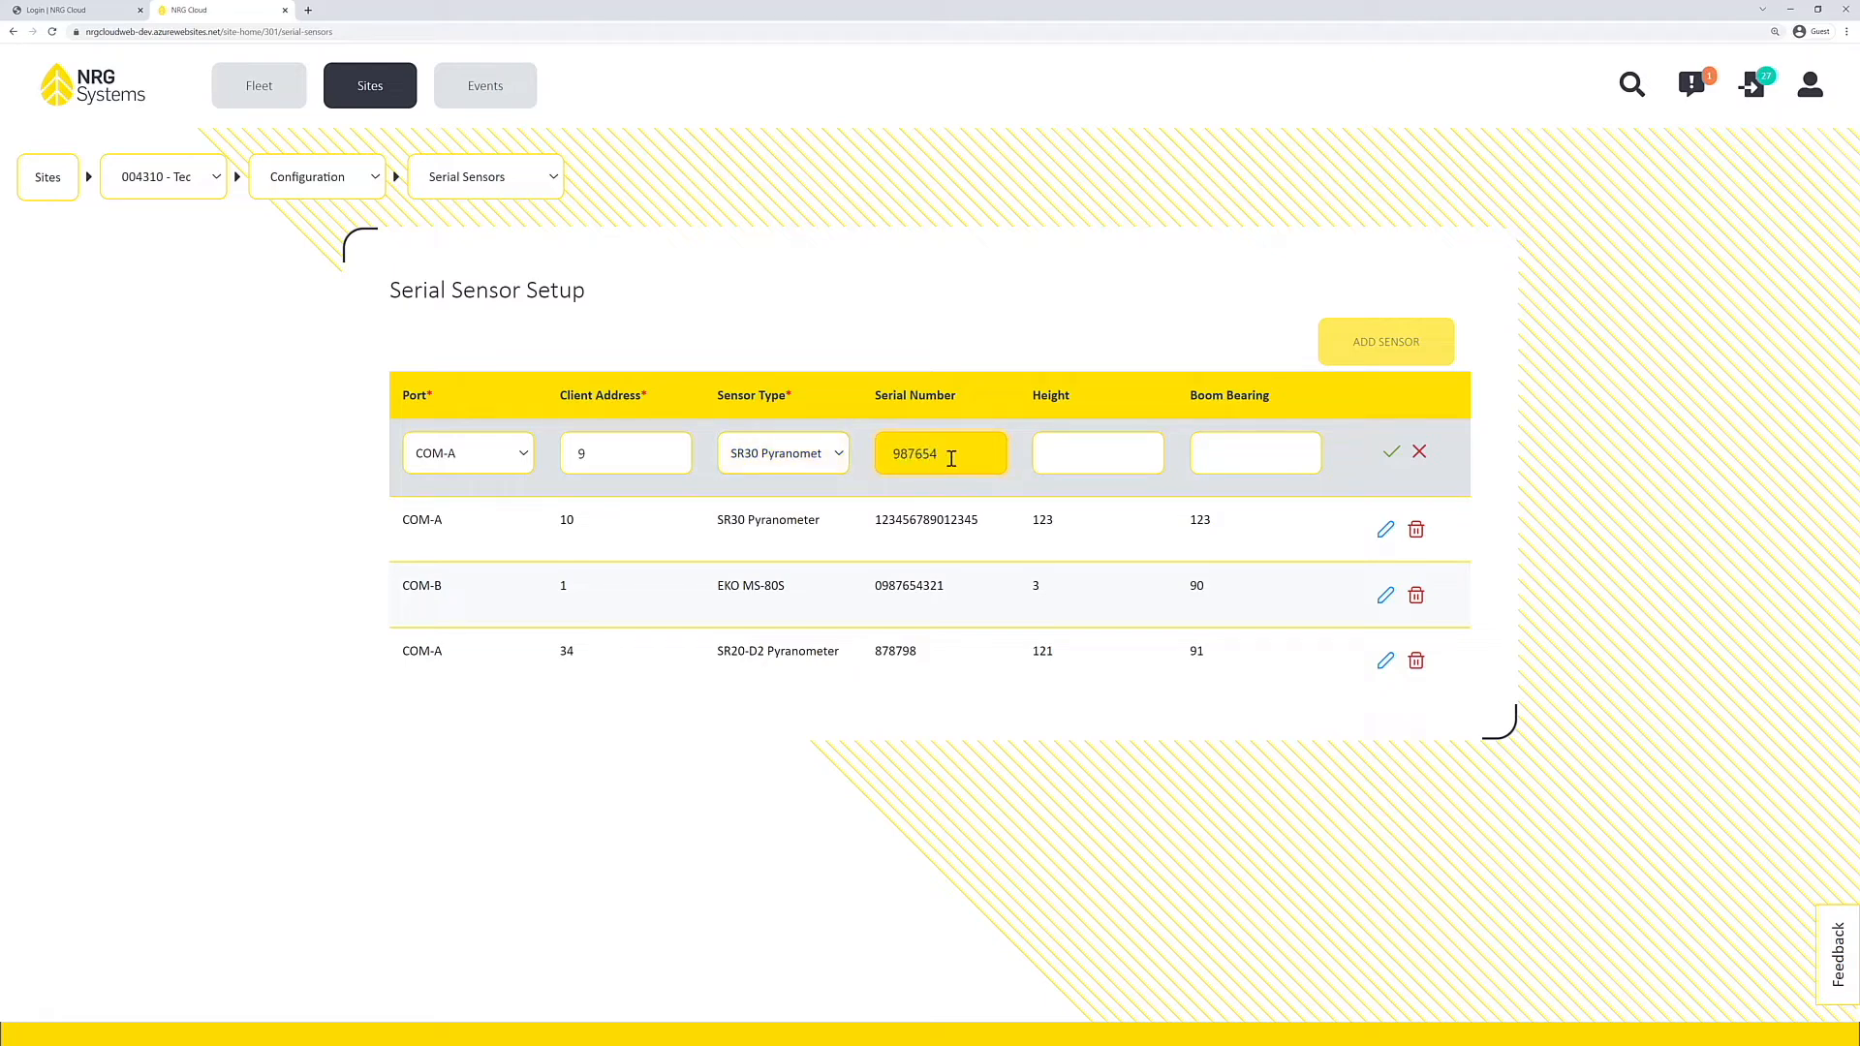
click(1105, 461)
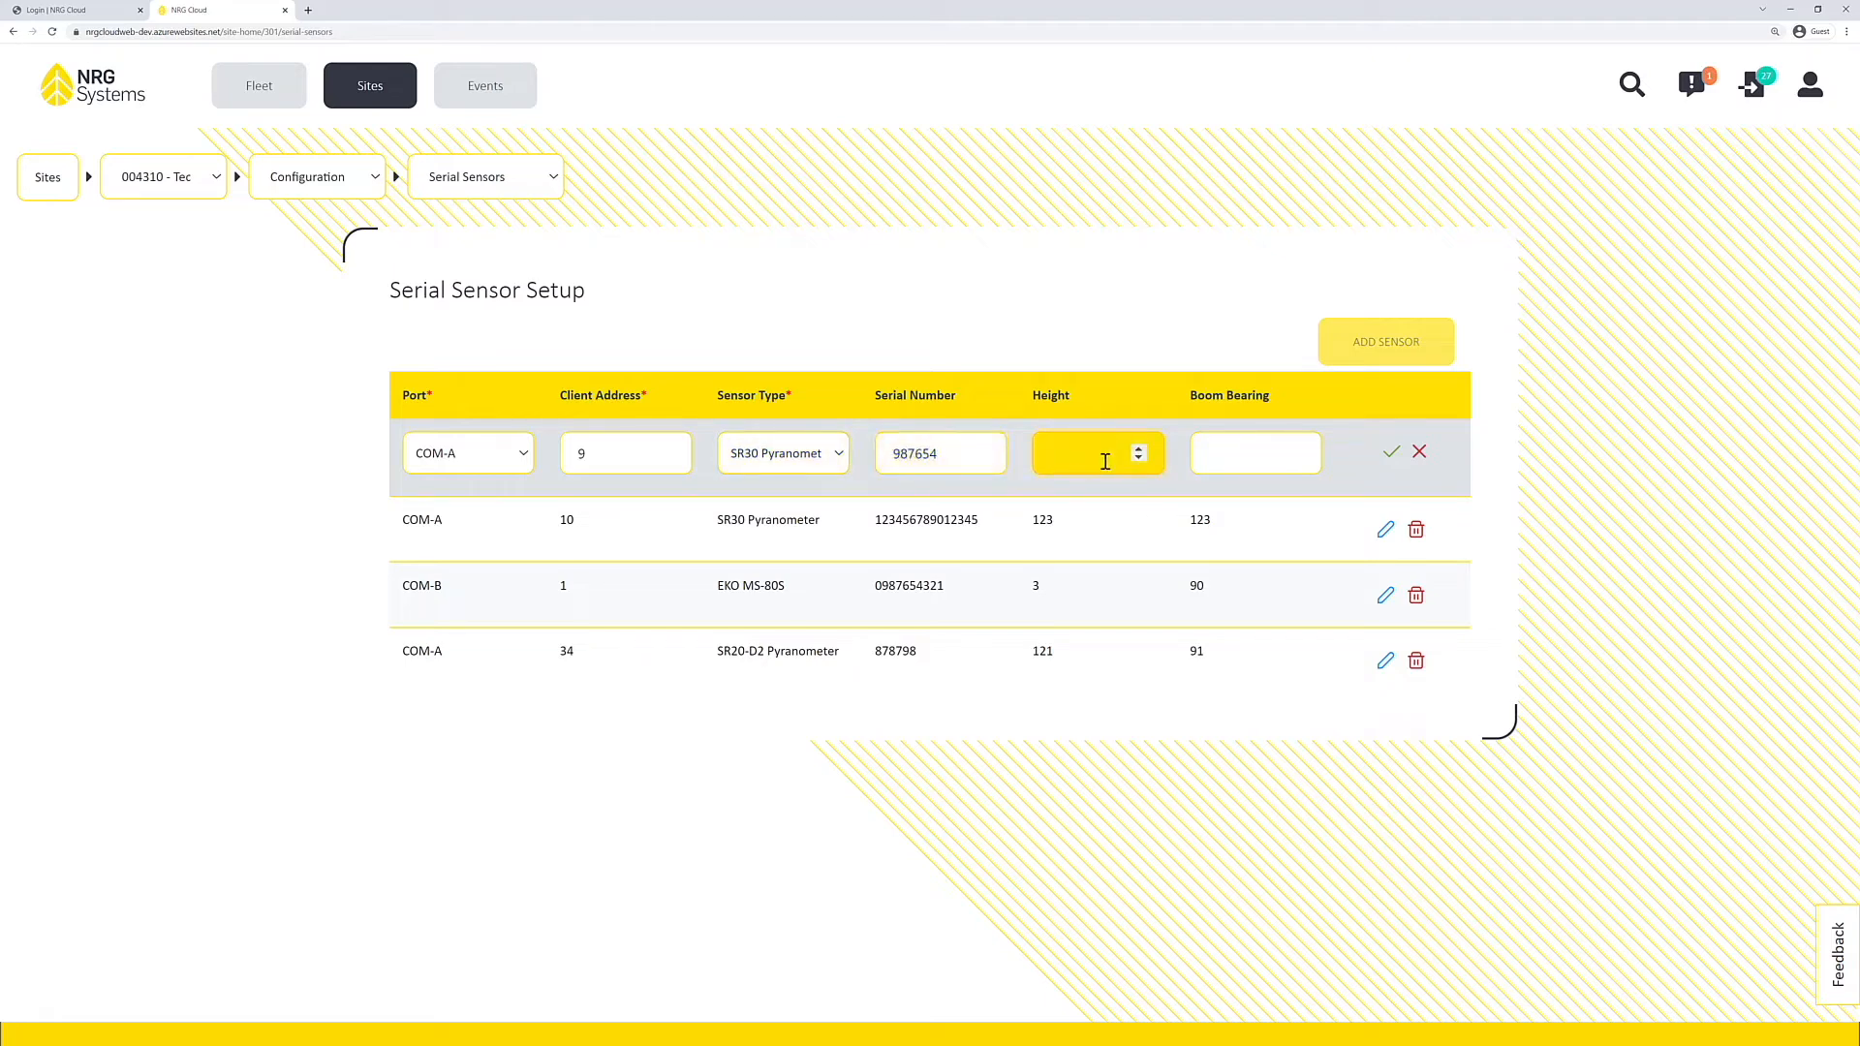
click(1247, 457)
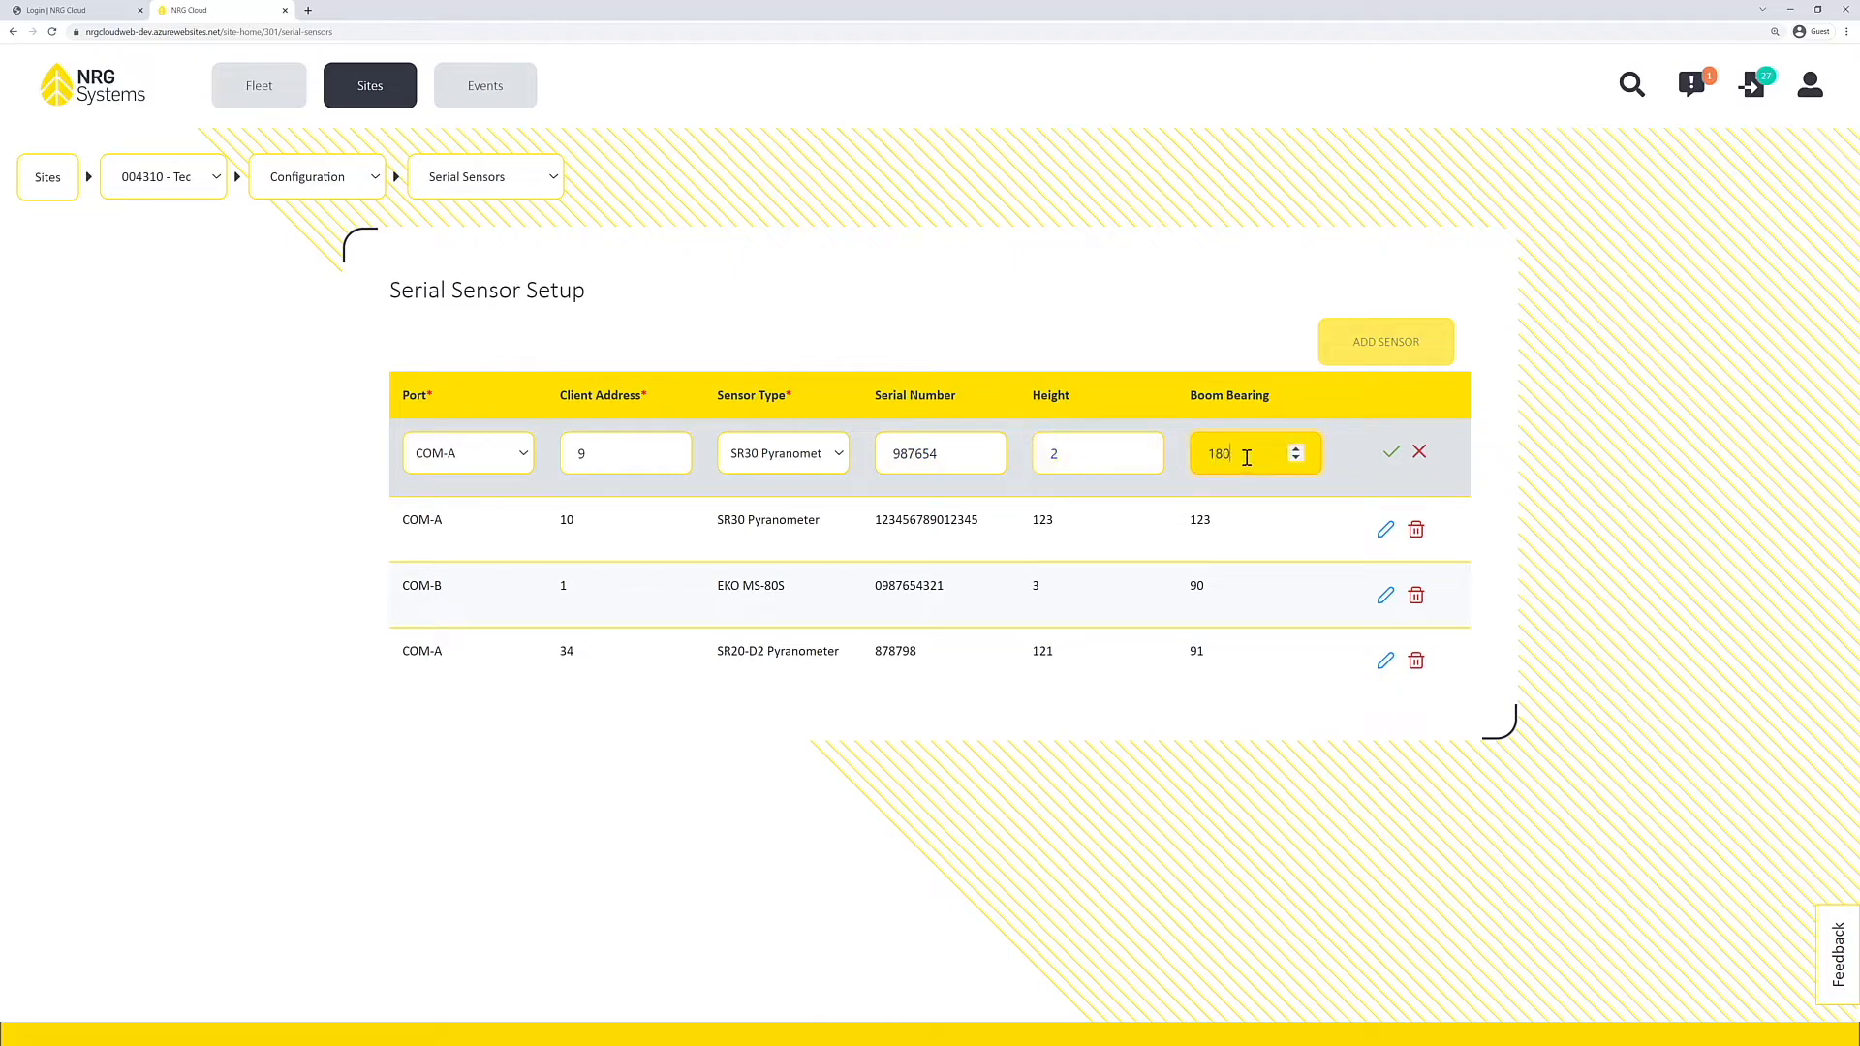
text(180)
click(1391, 452)
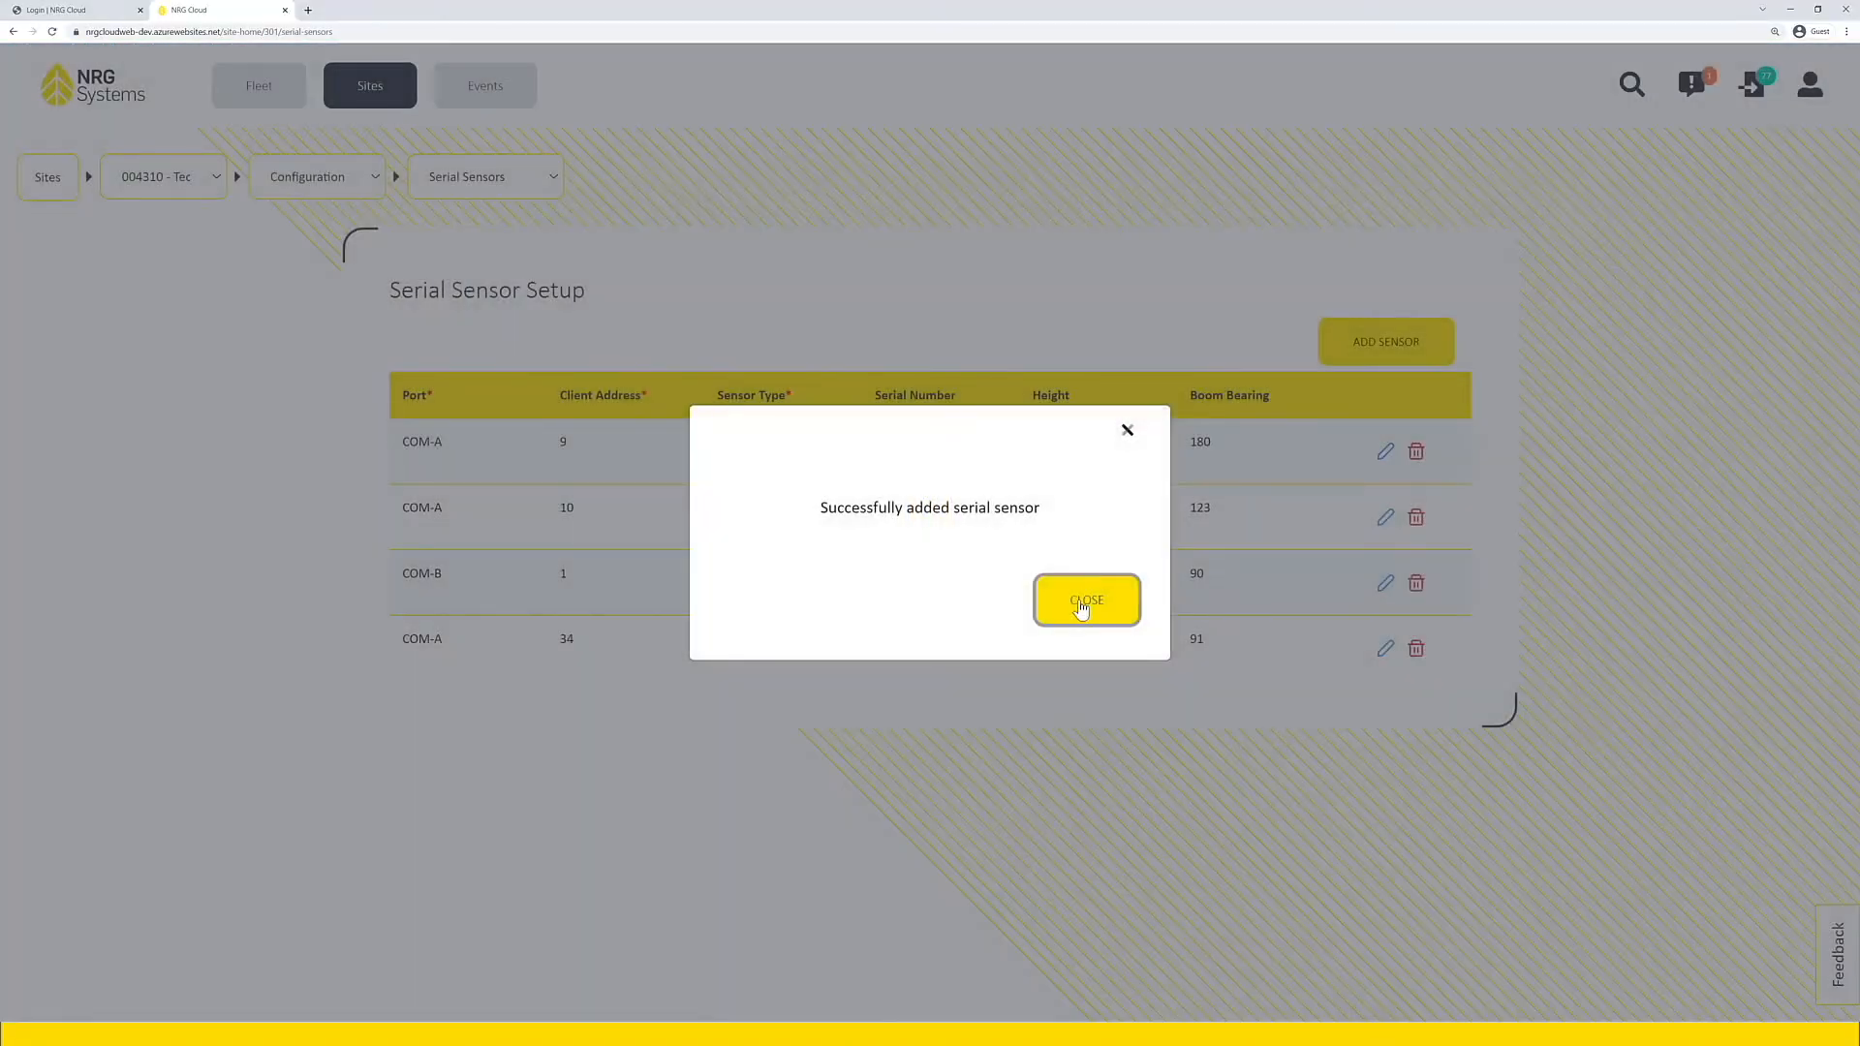
click(1082, 603)
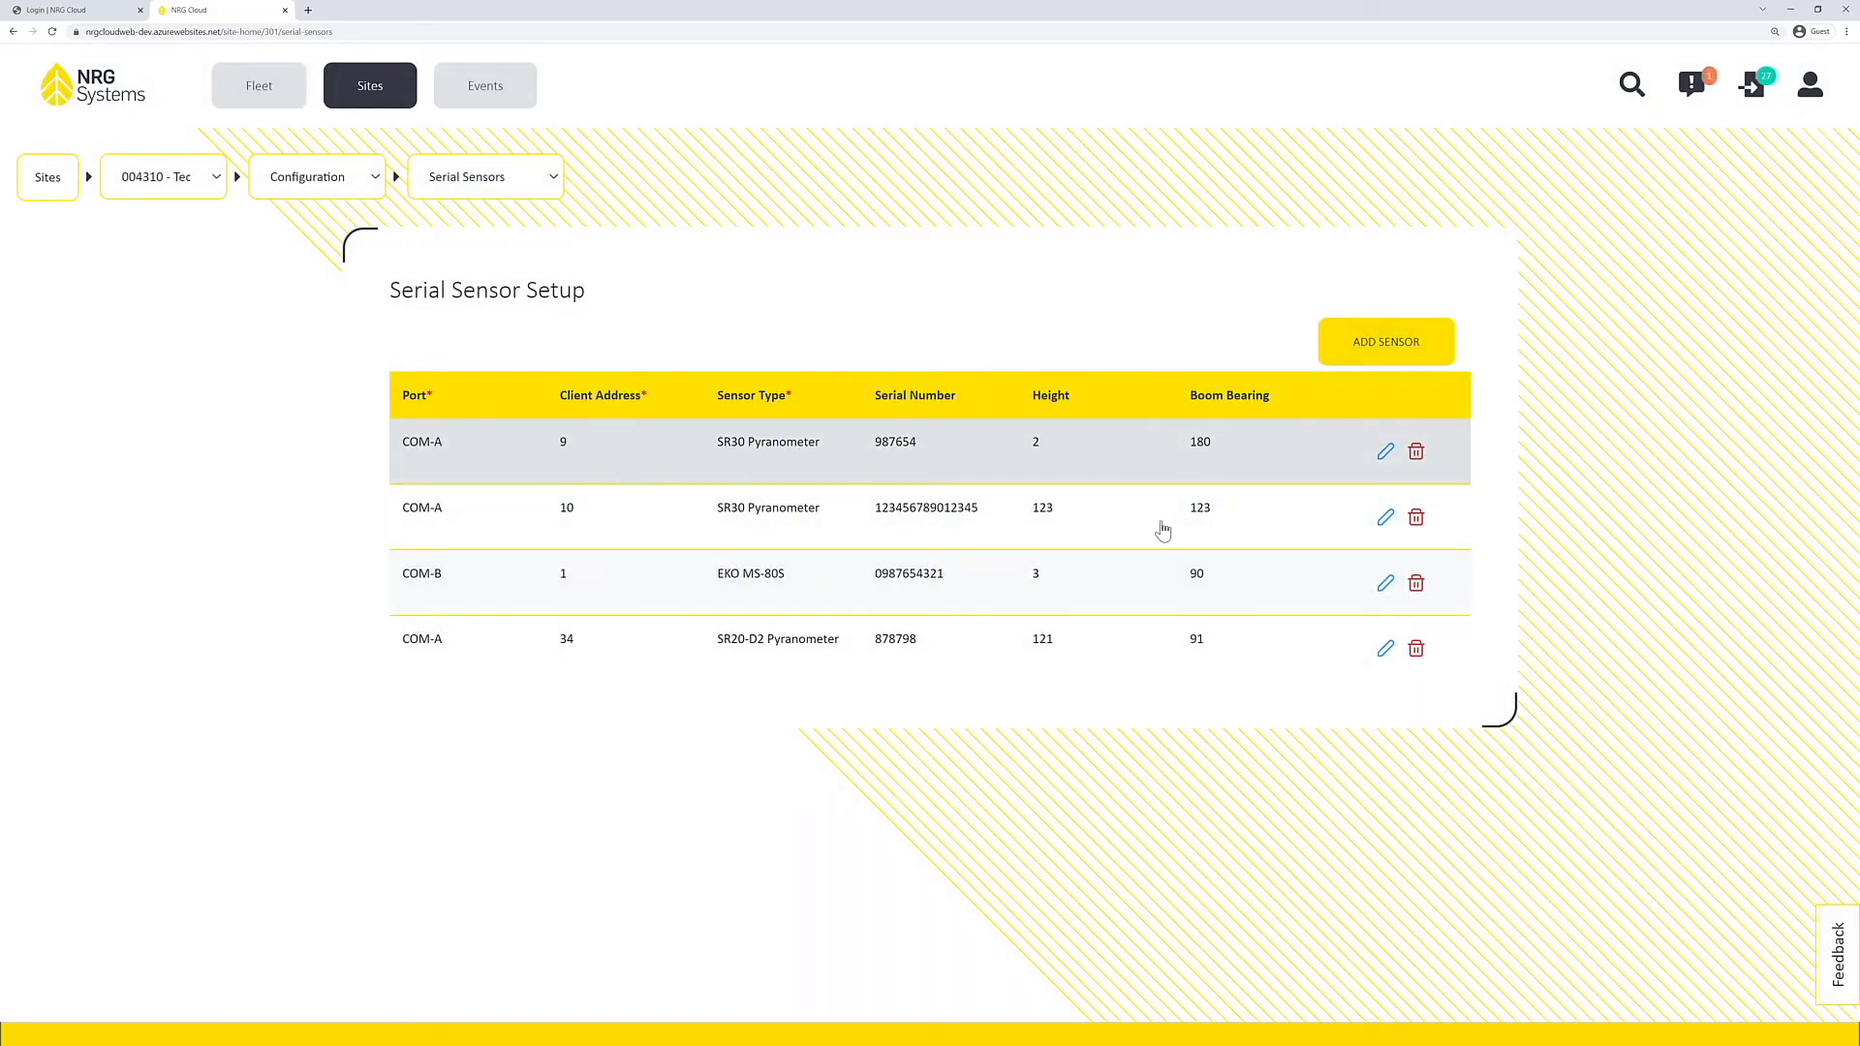
Step: Return to the Channels configuration, start adding a new channel and check the available channel numbers
click(528, 187)
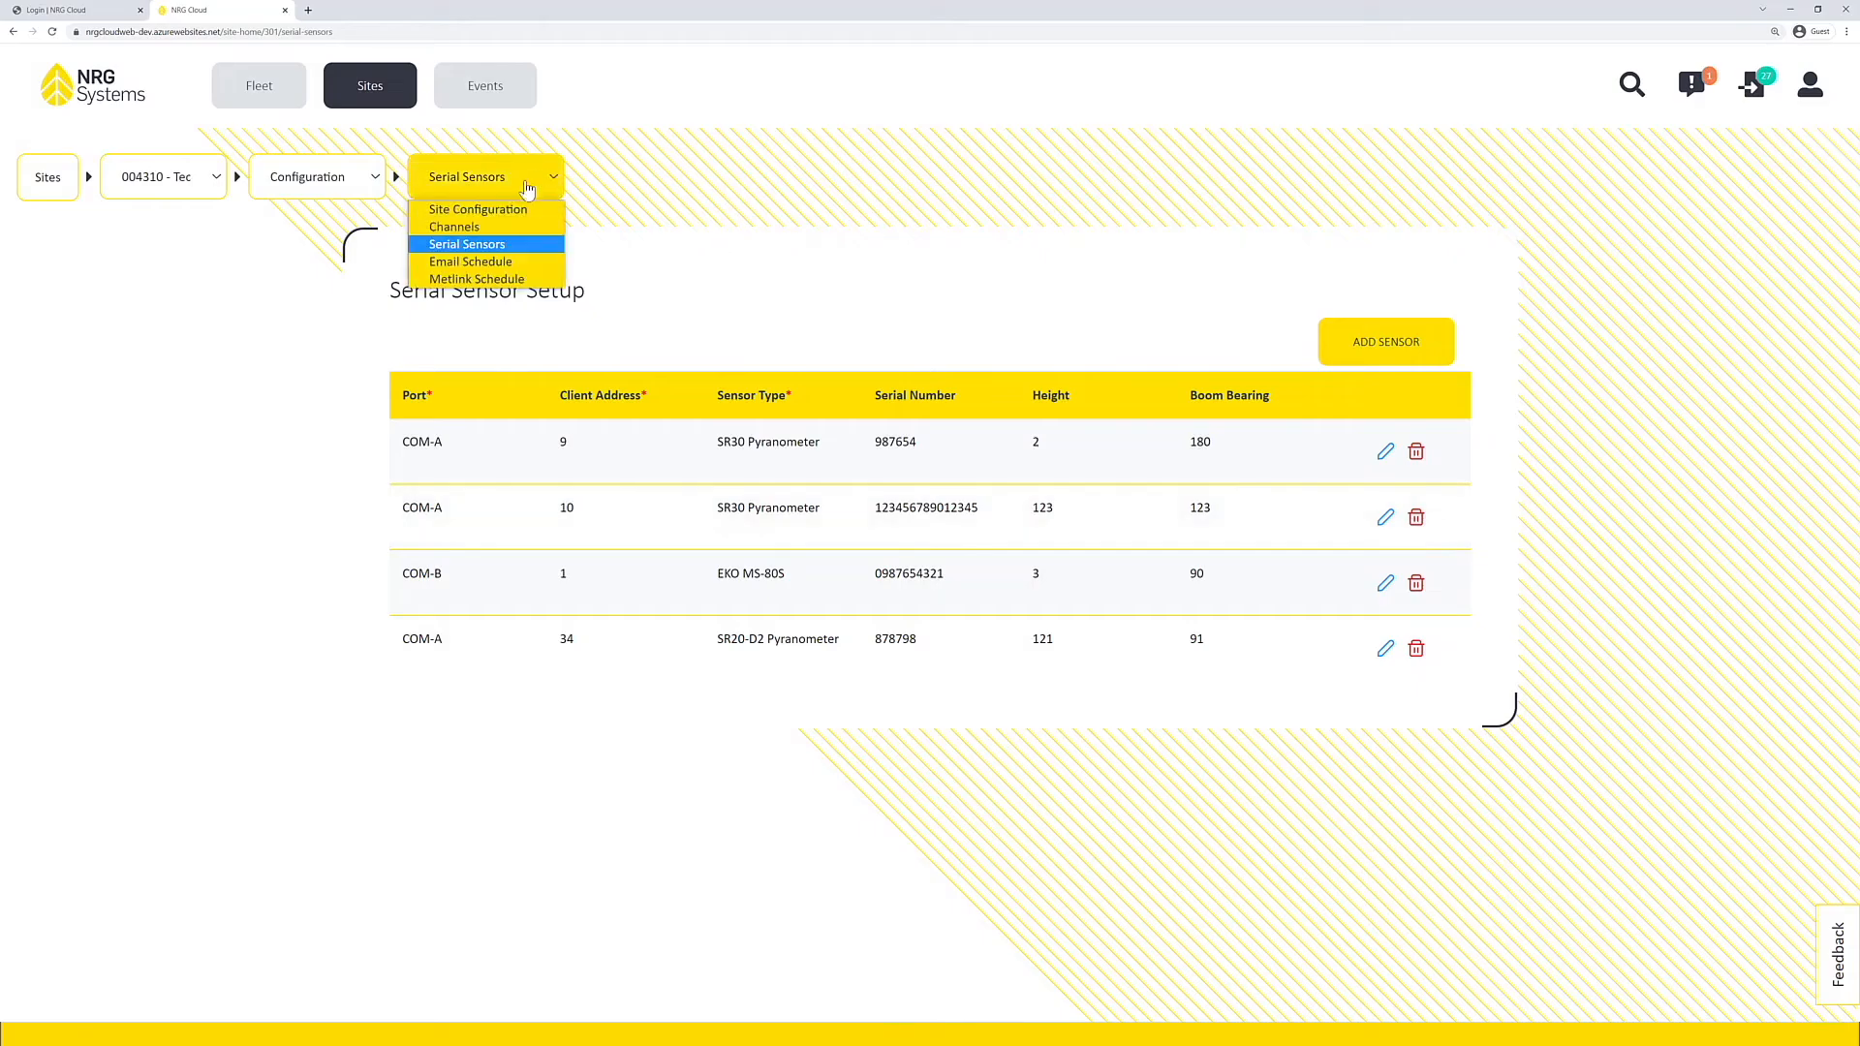
click(486, 229)
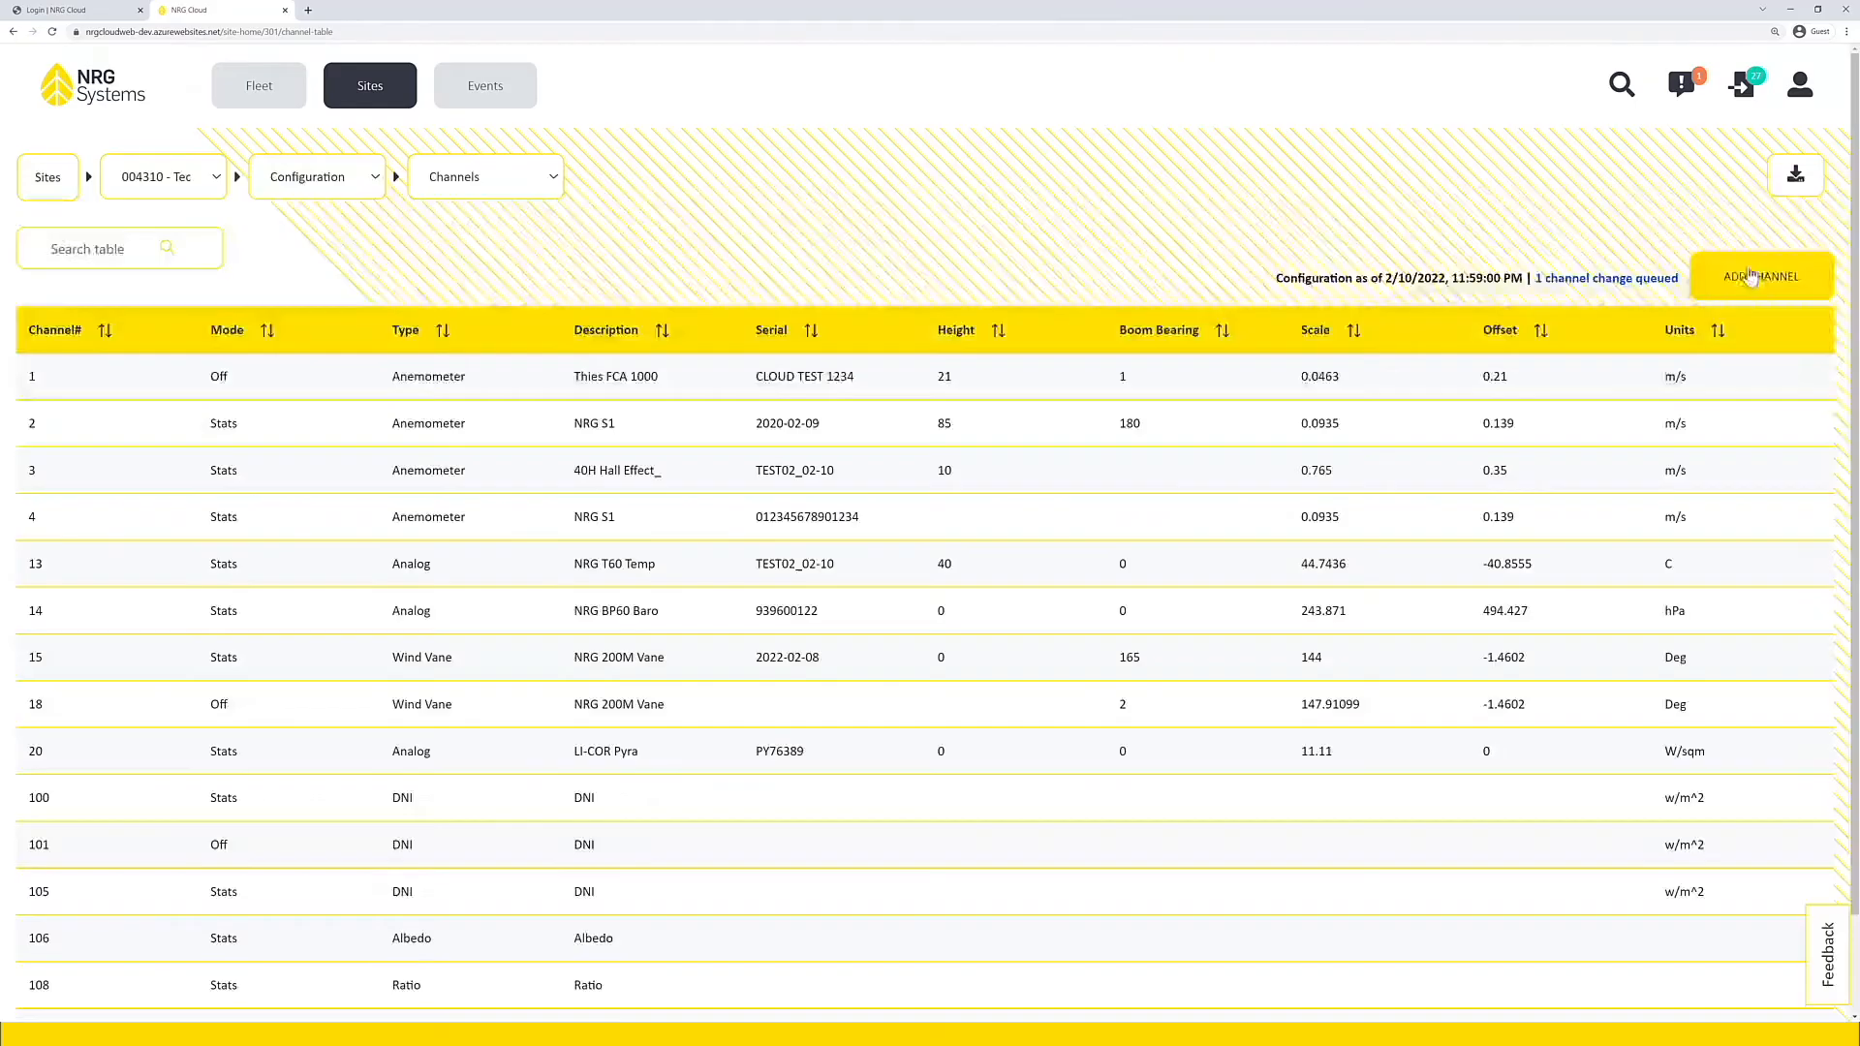
click(1751, 277)
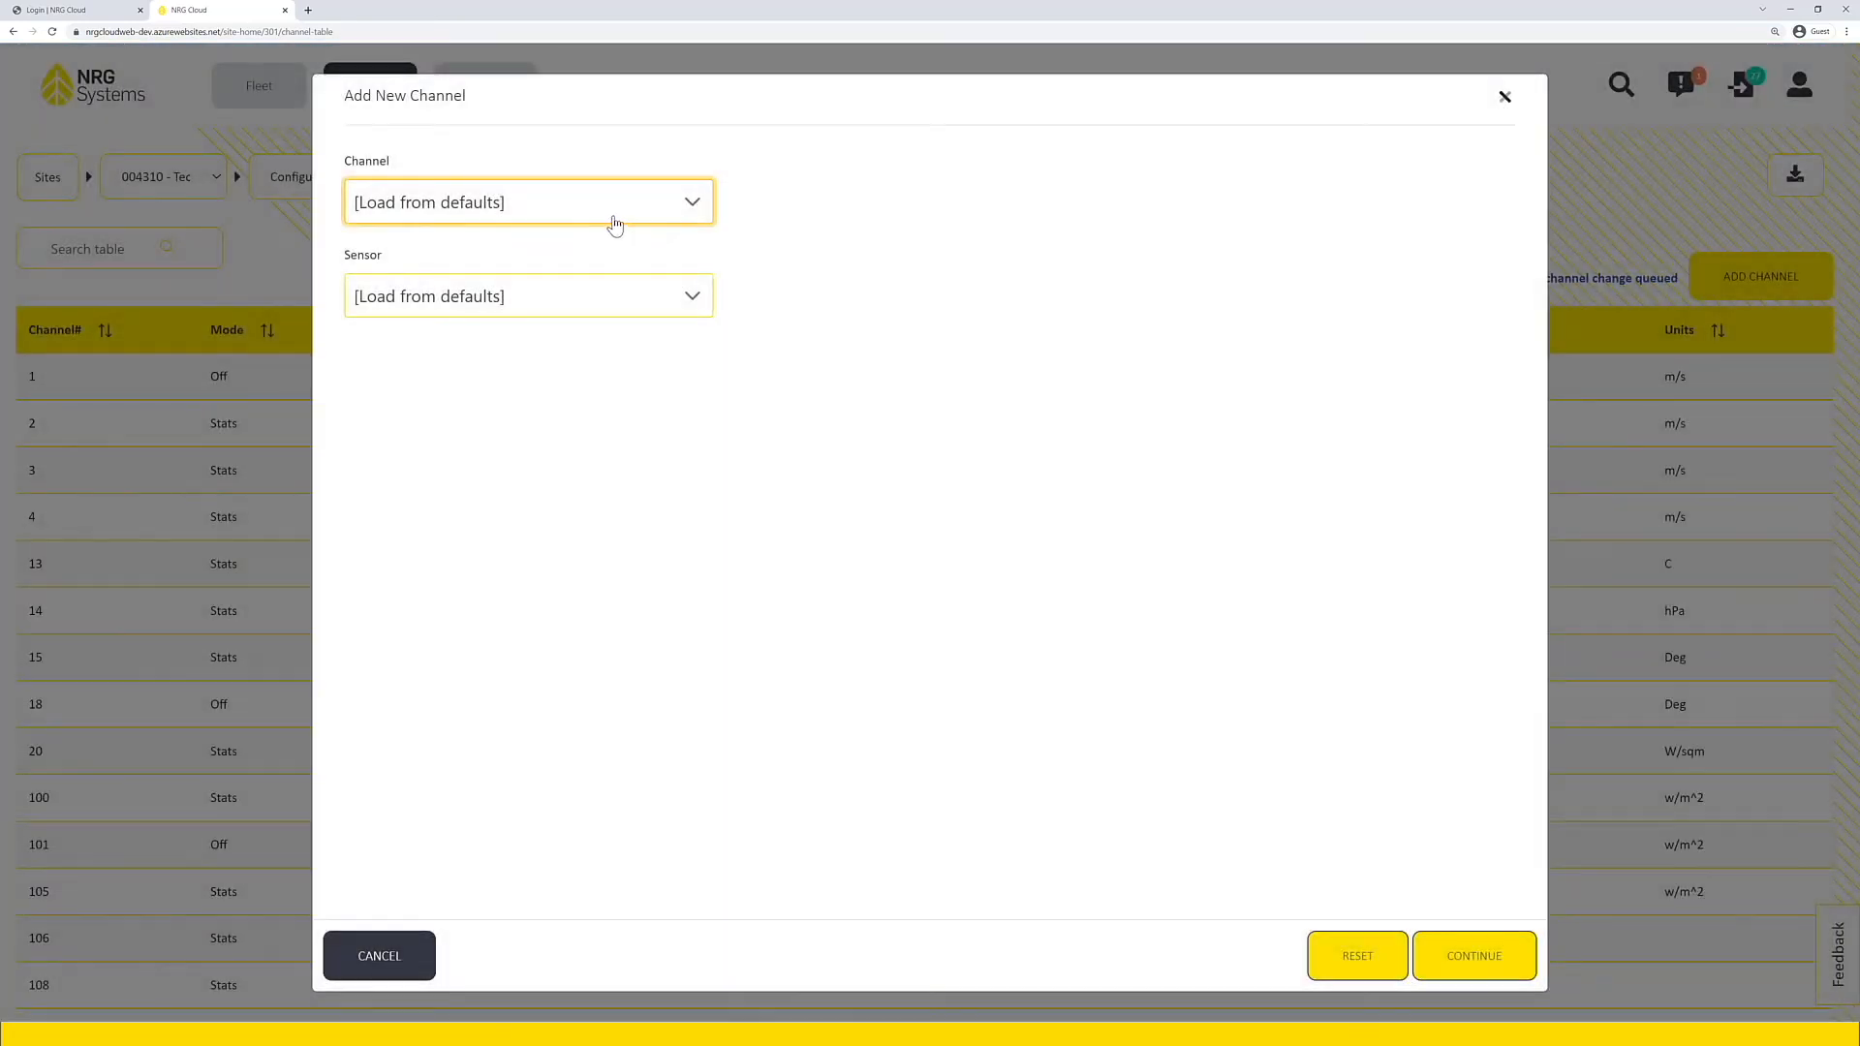
click(450, 205)
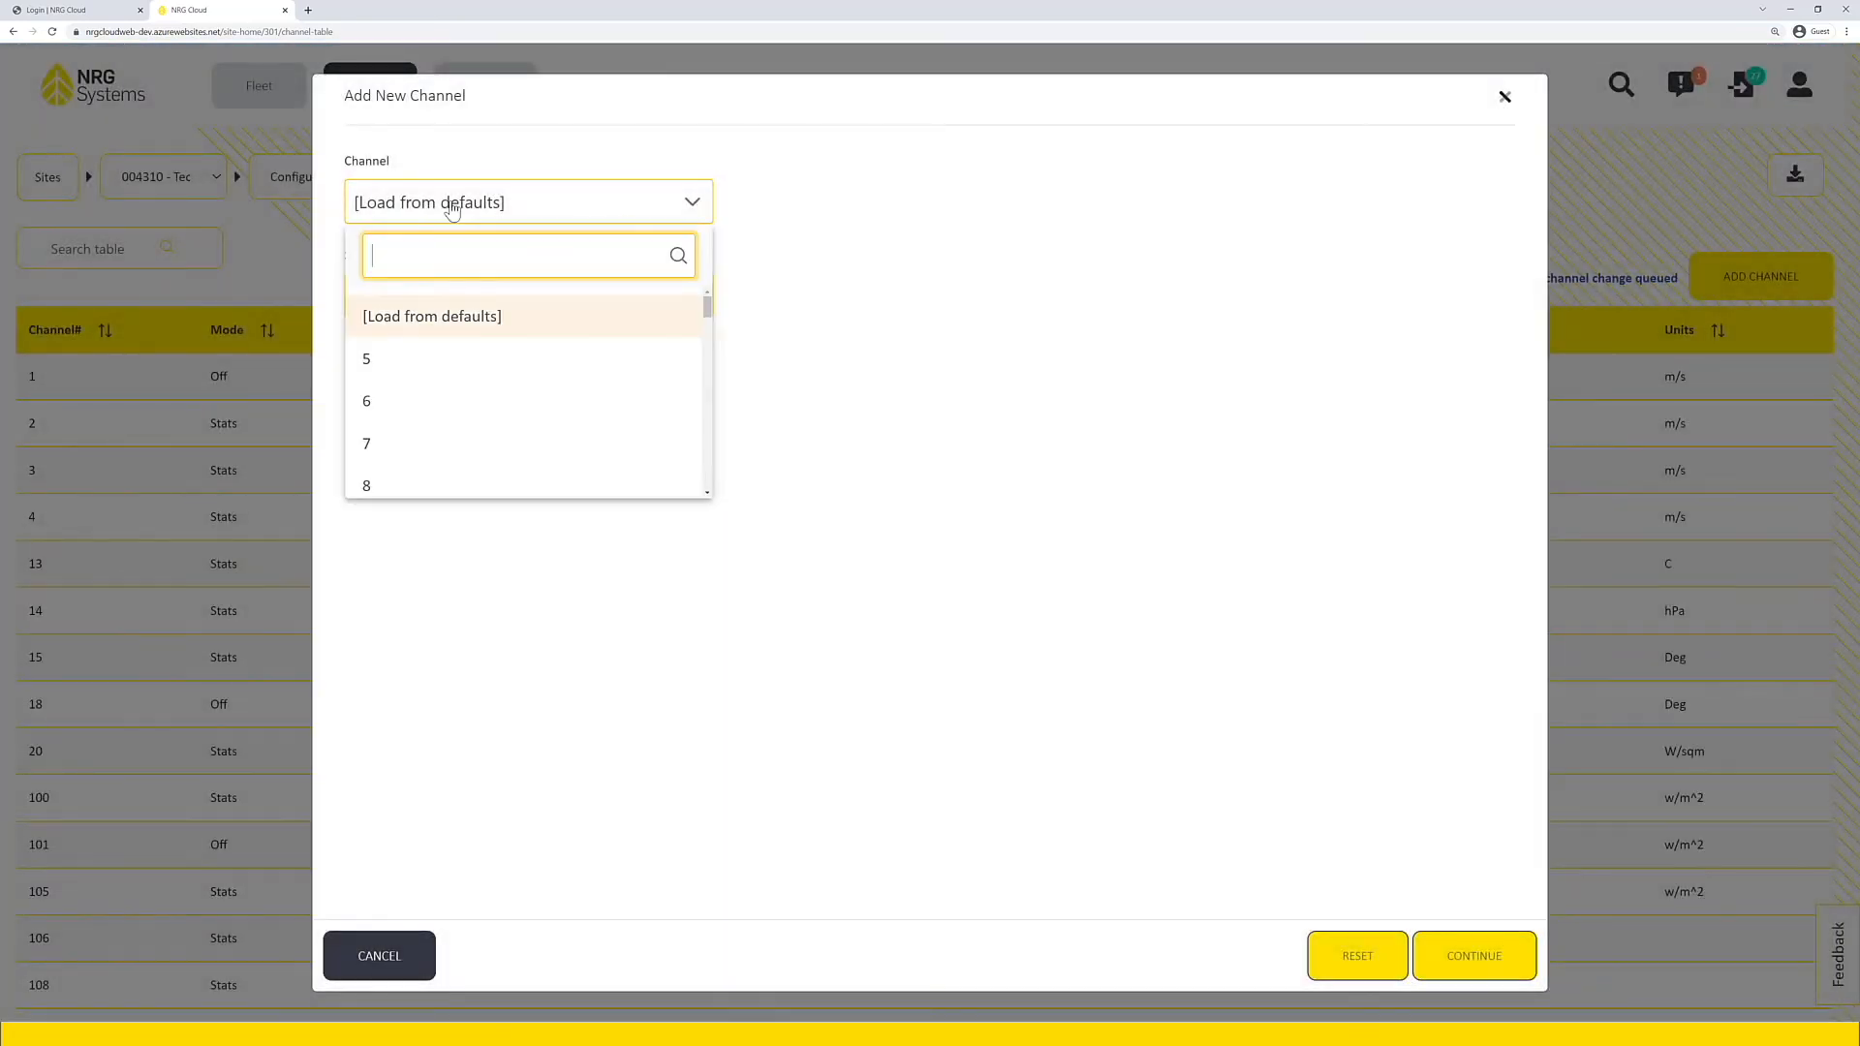
click(857, 232)
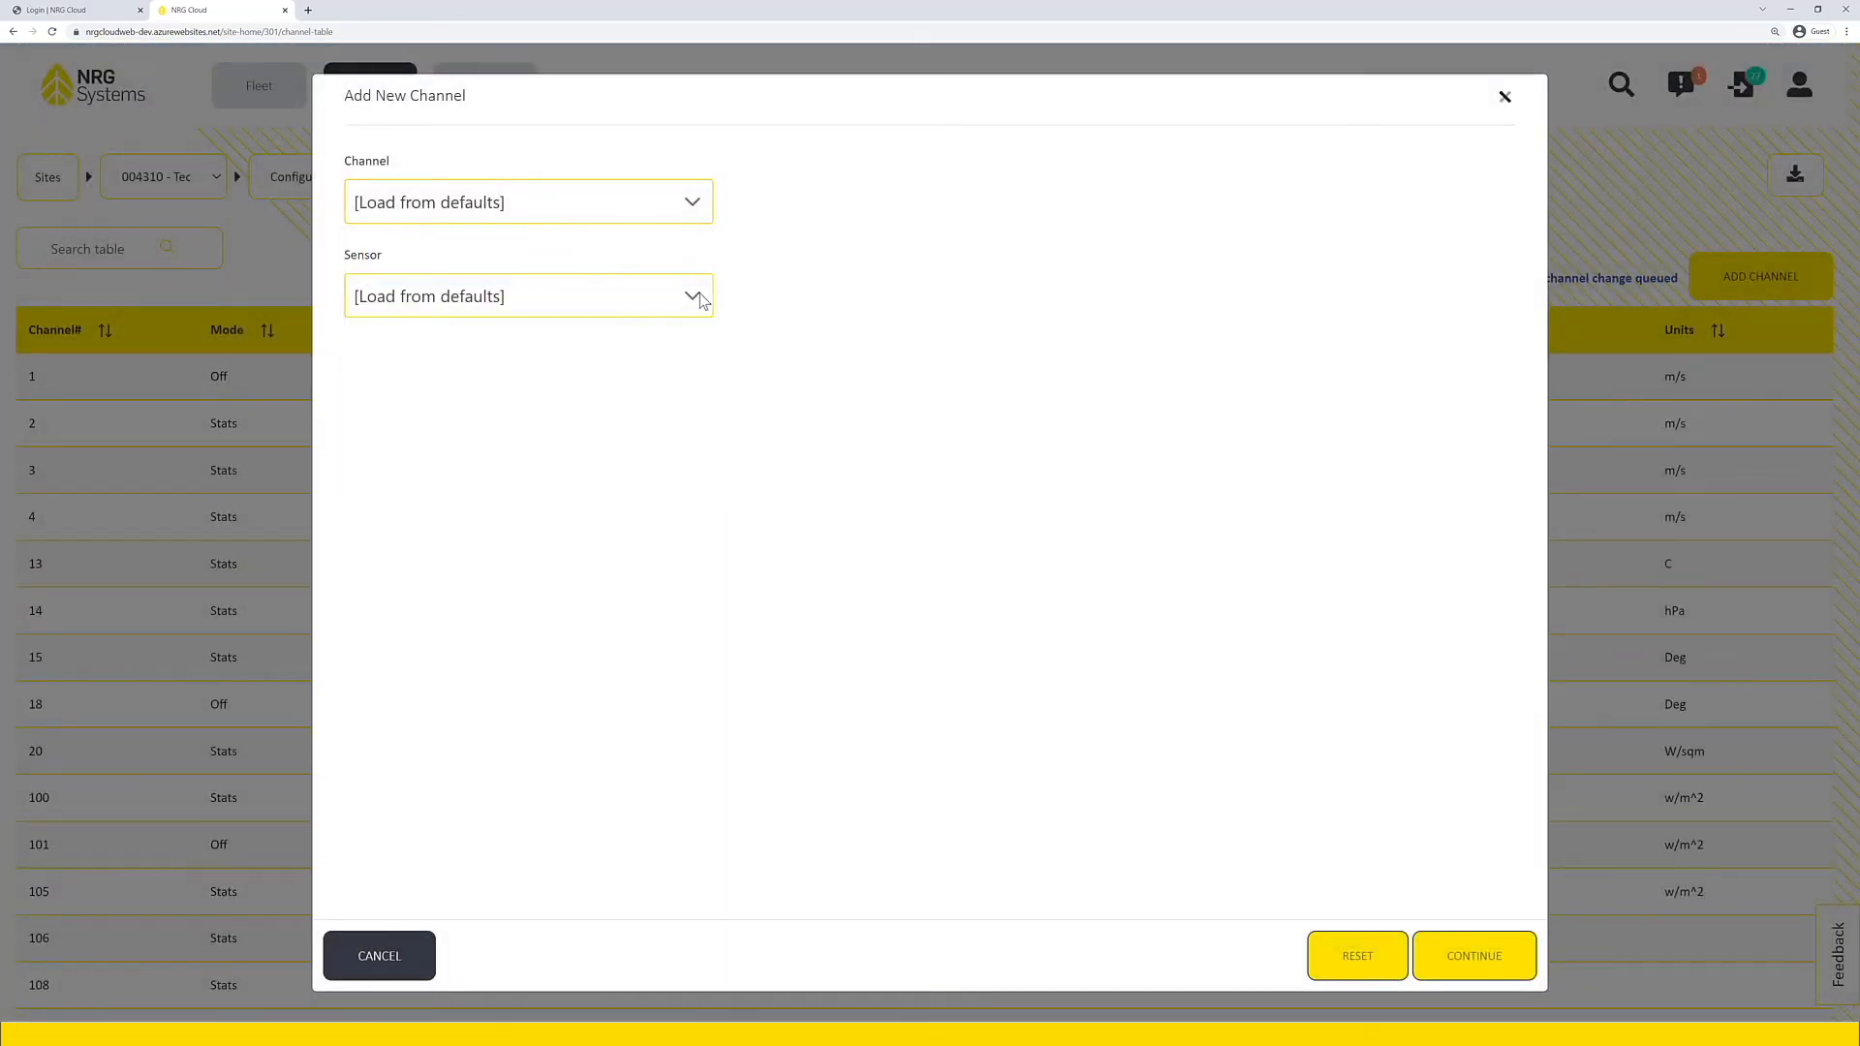
Step: Search the new channel's sensor choices for SR30 and select SR30 Pyranometer [COM-A : 9] - Solar Irradiance
click(627, 307)
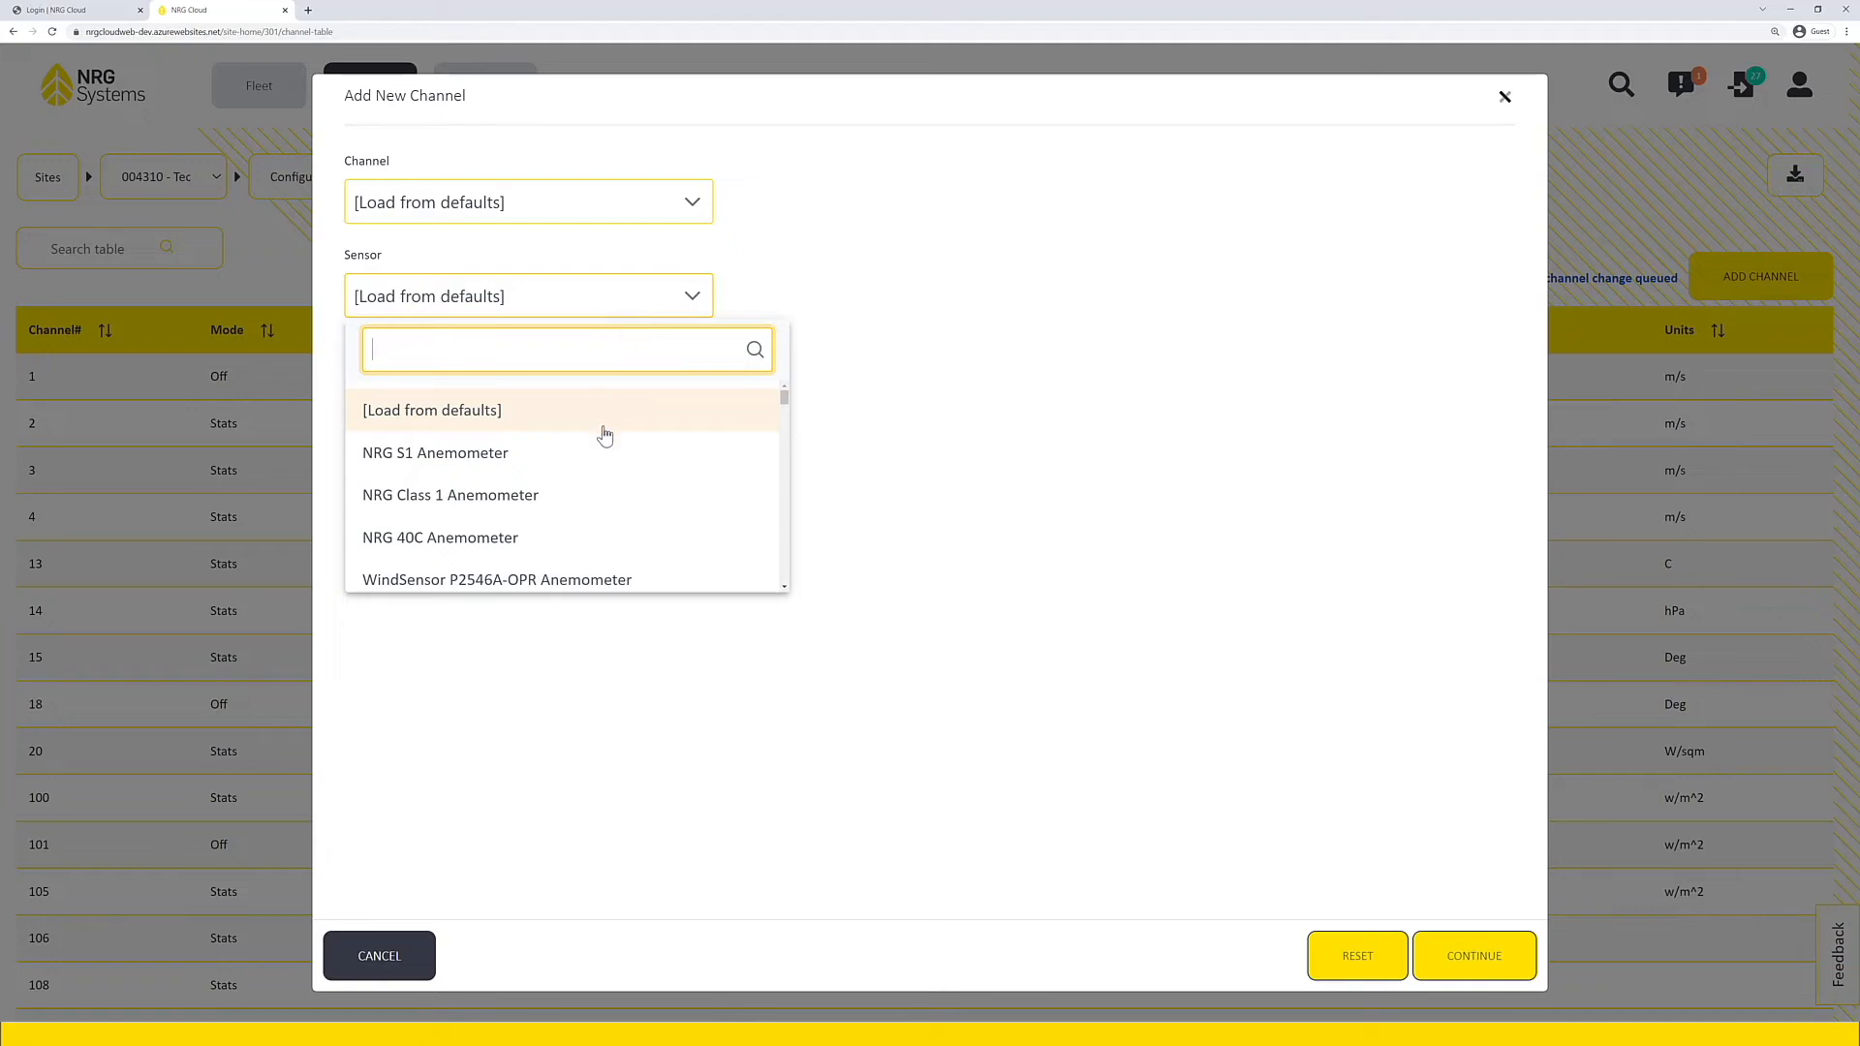
scroll(605, 444, down, 3)
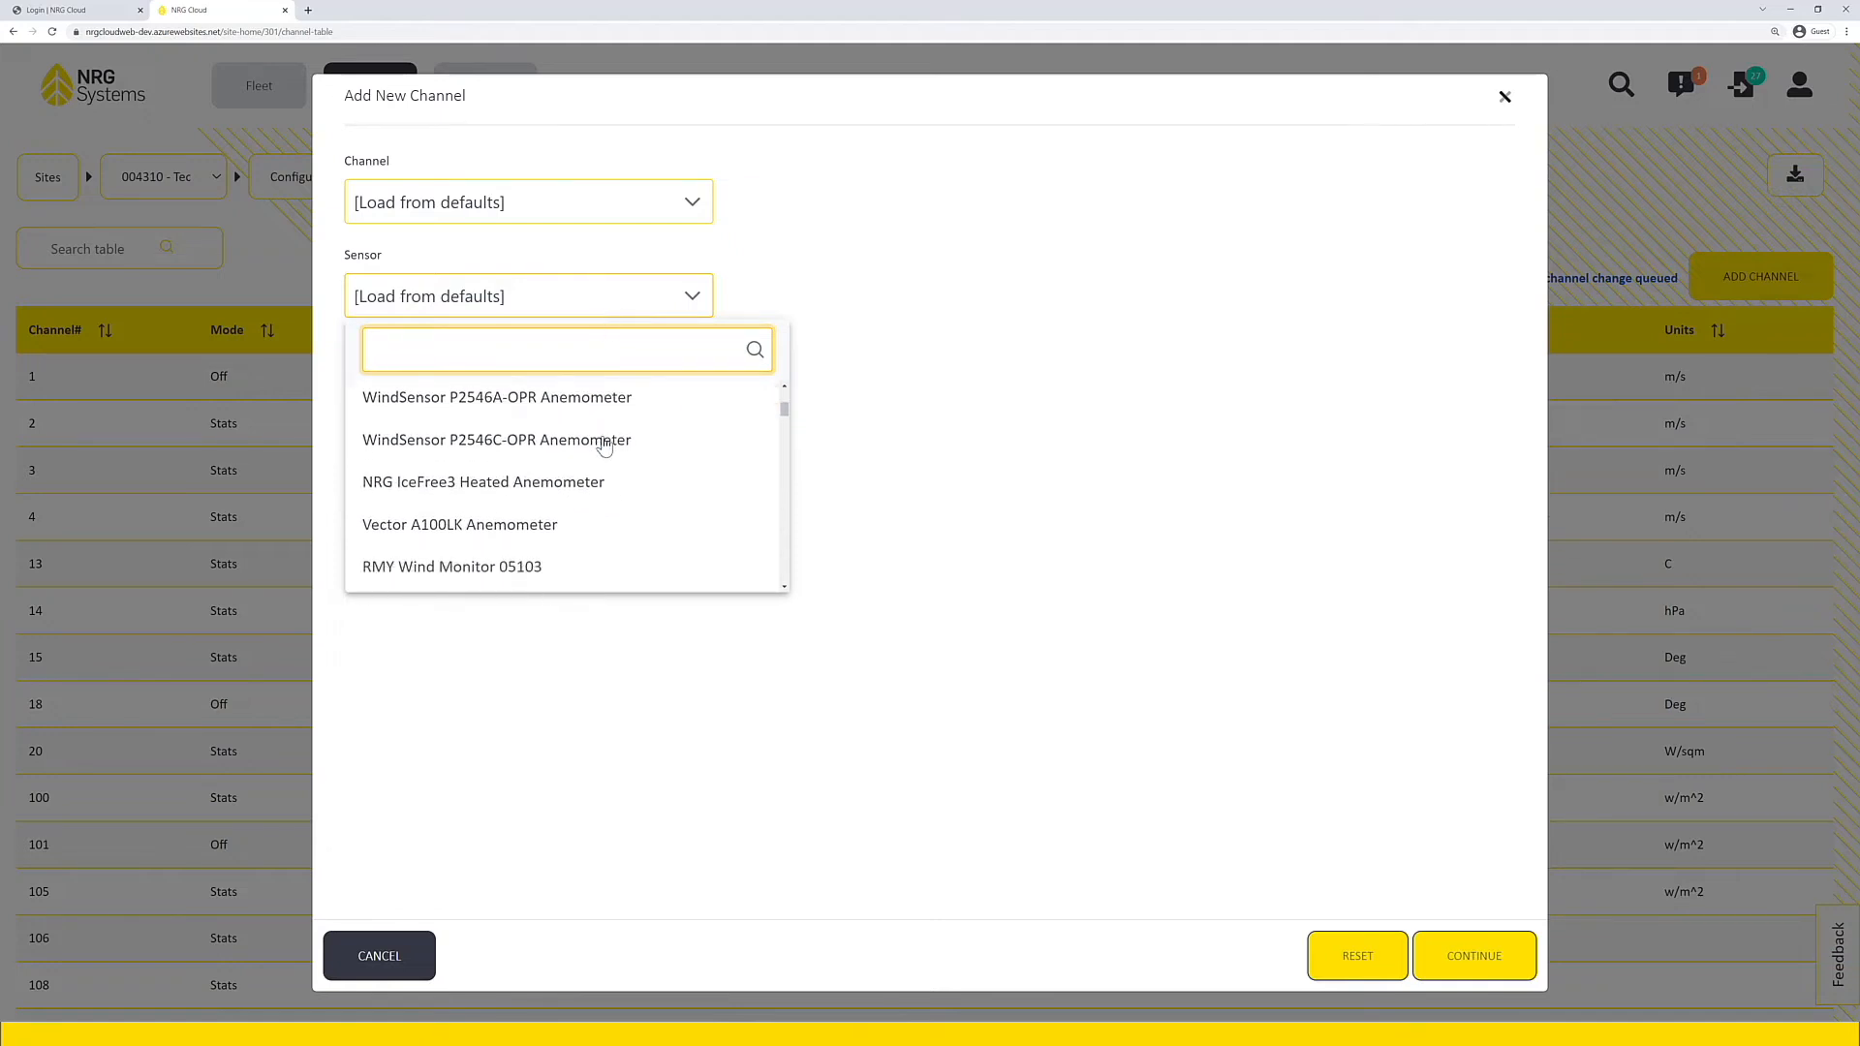
scroll(604, 445, down, 5)
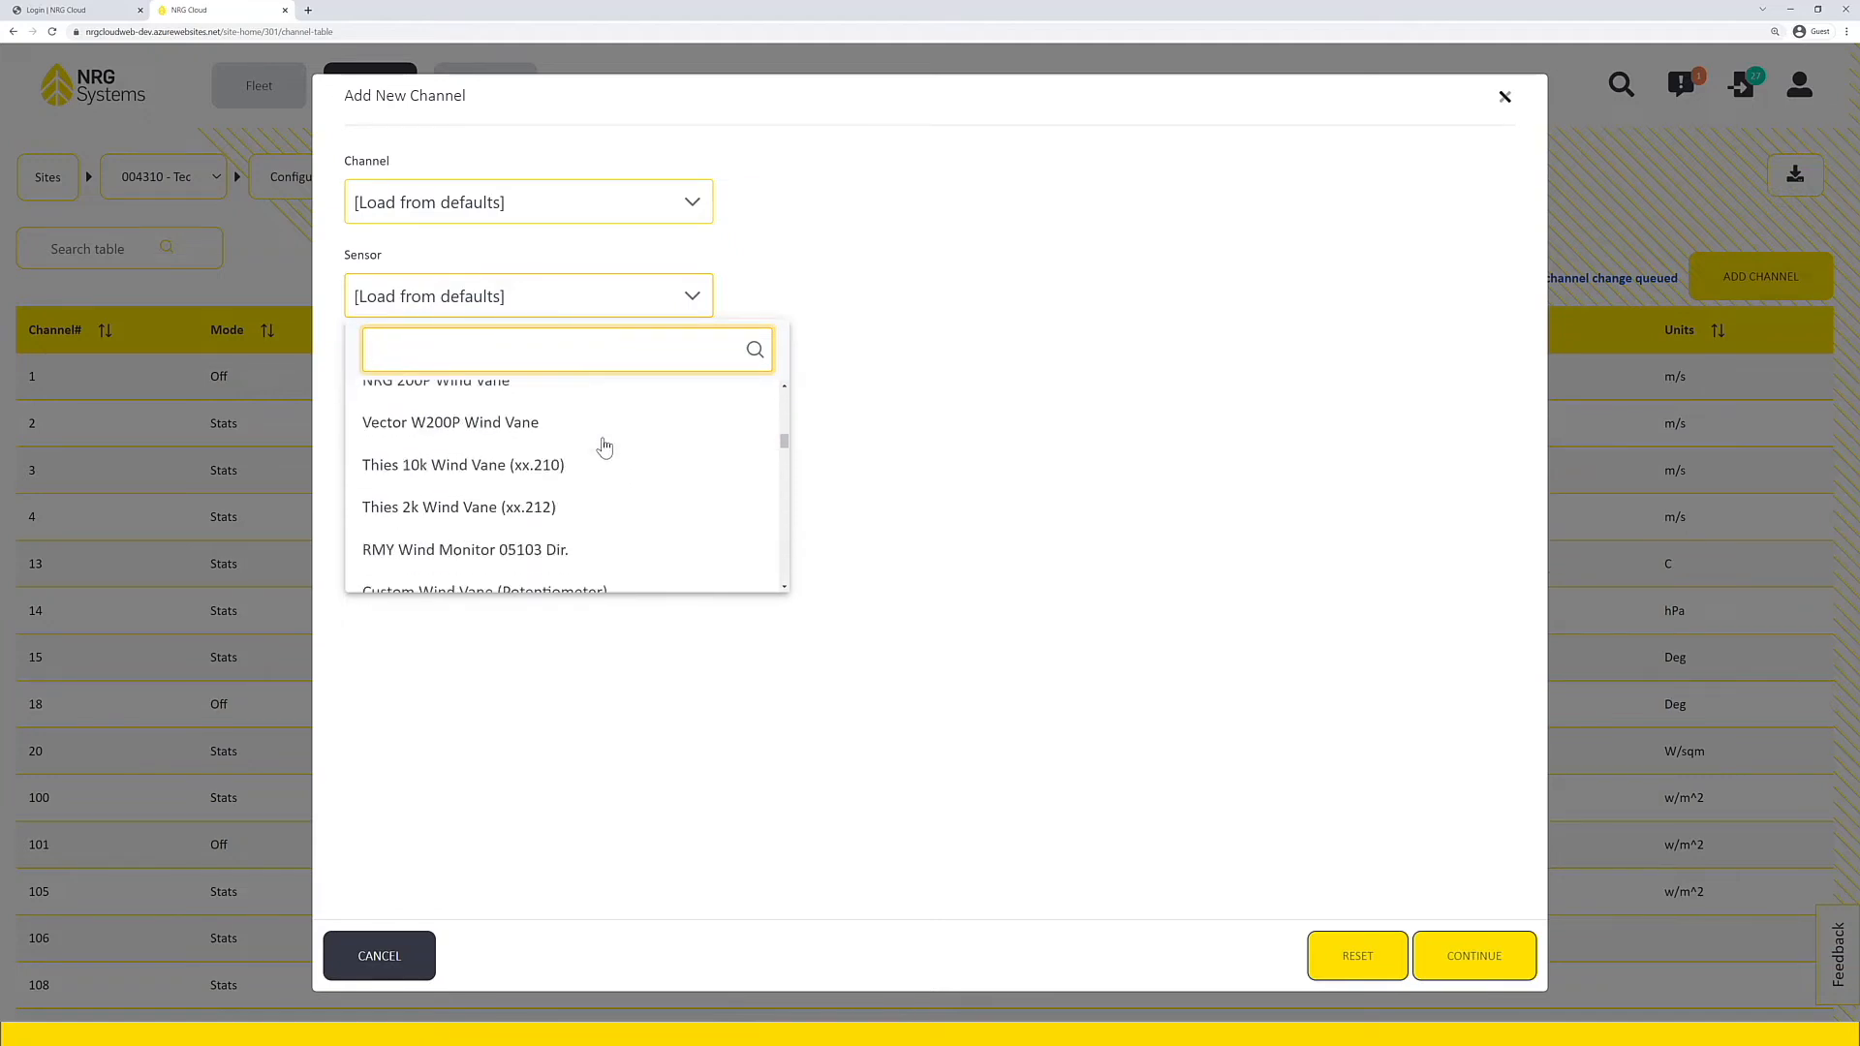
scroll(604, 446, down, 3)
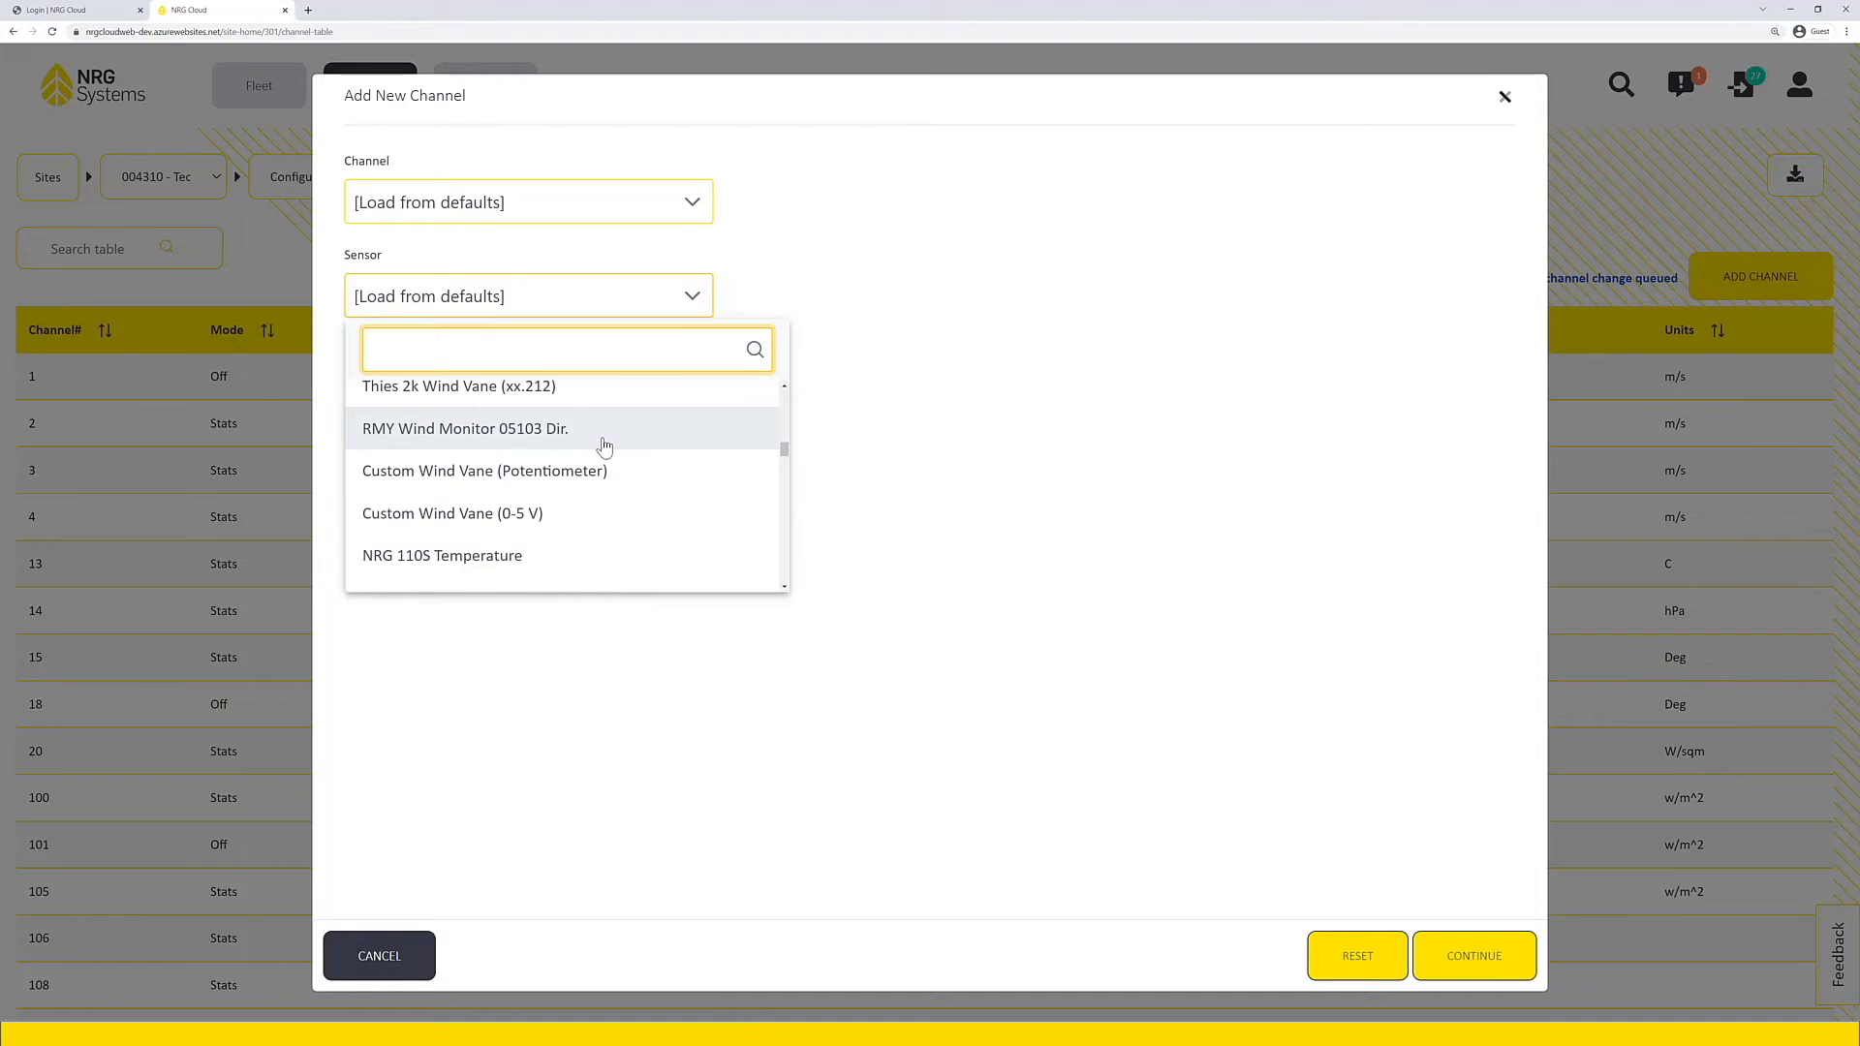
text(SR)
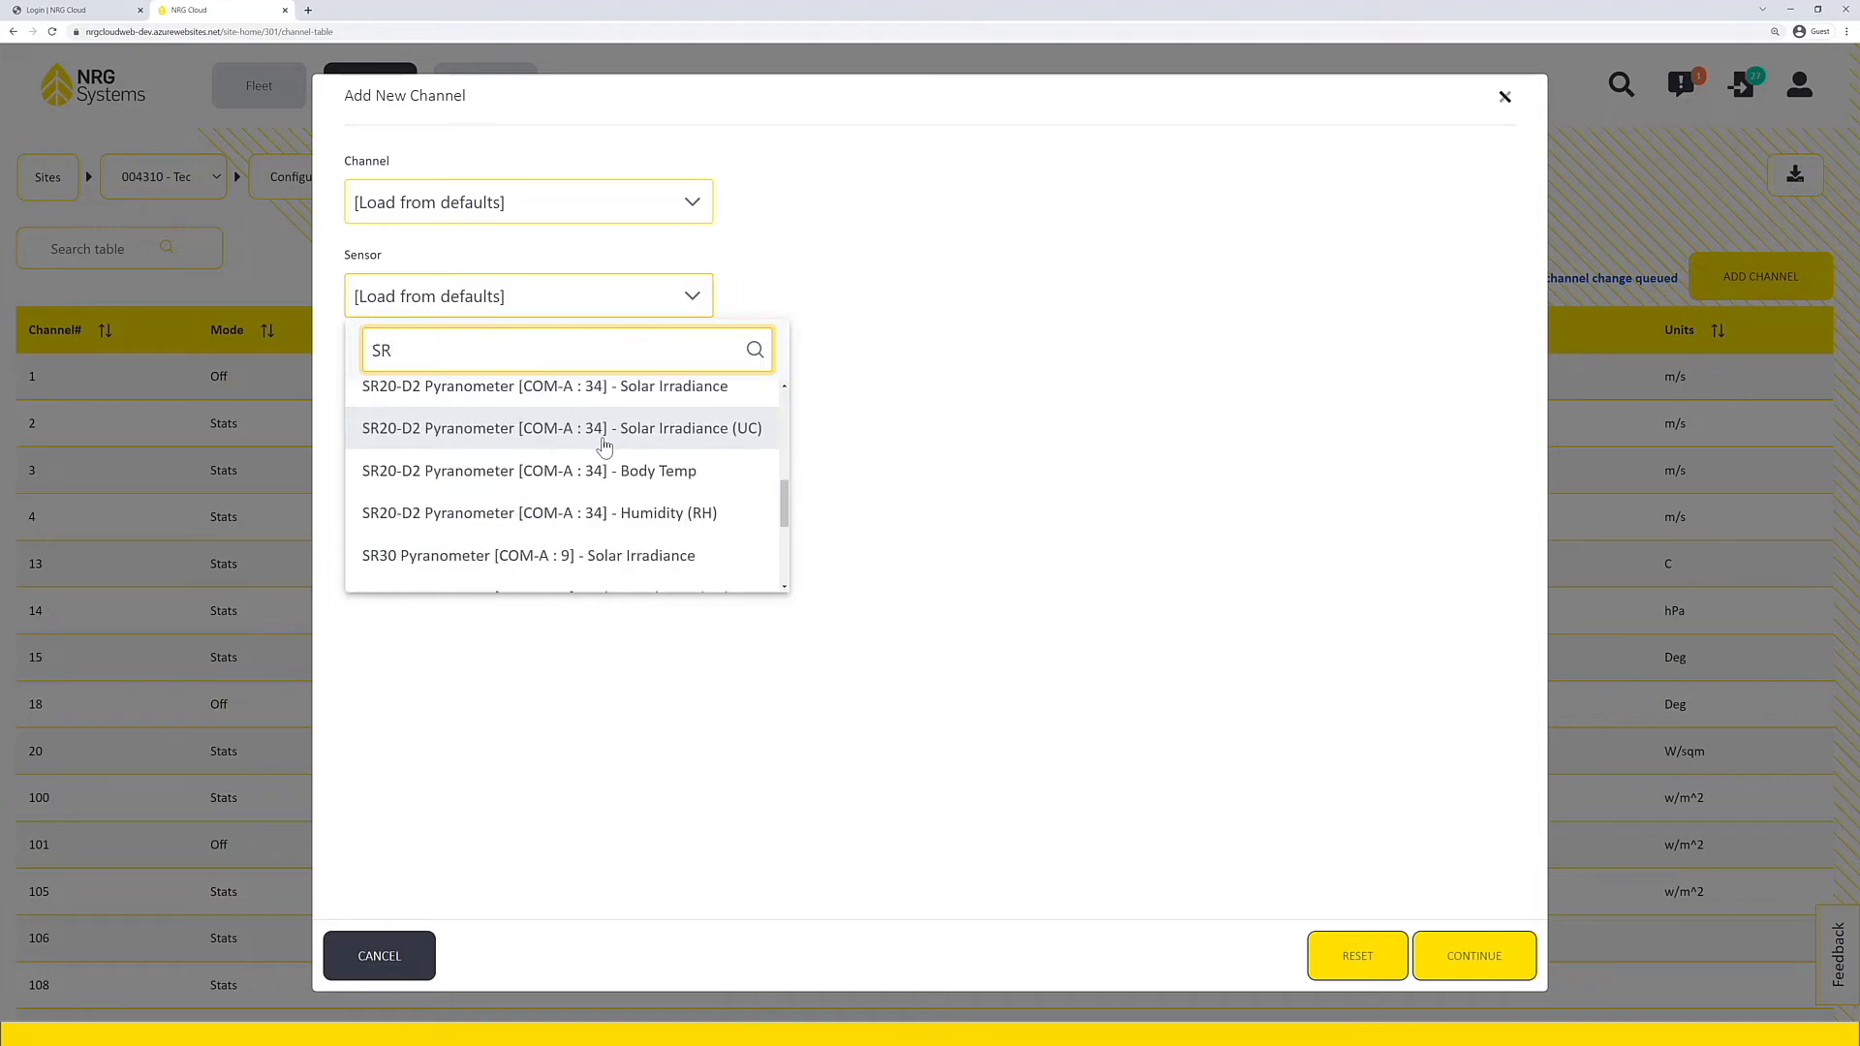
text(30)
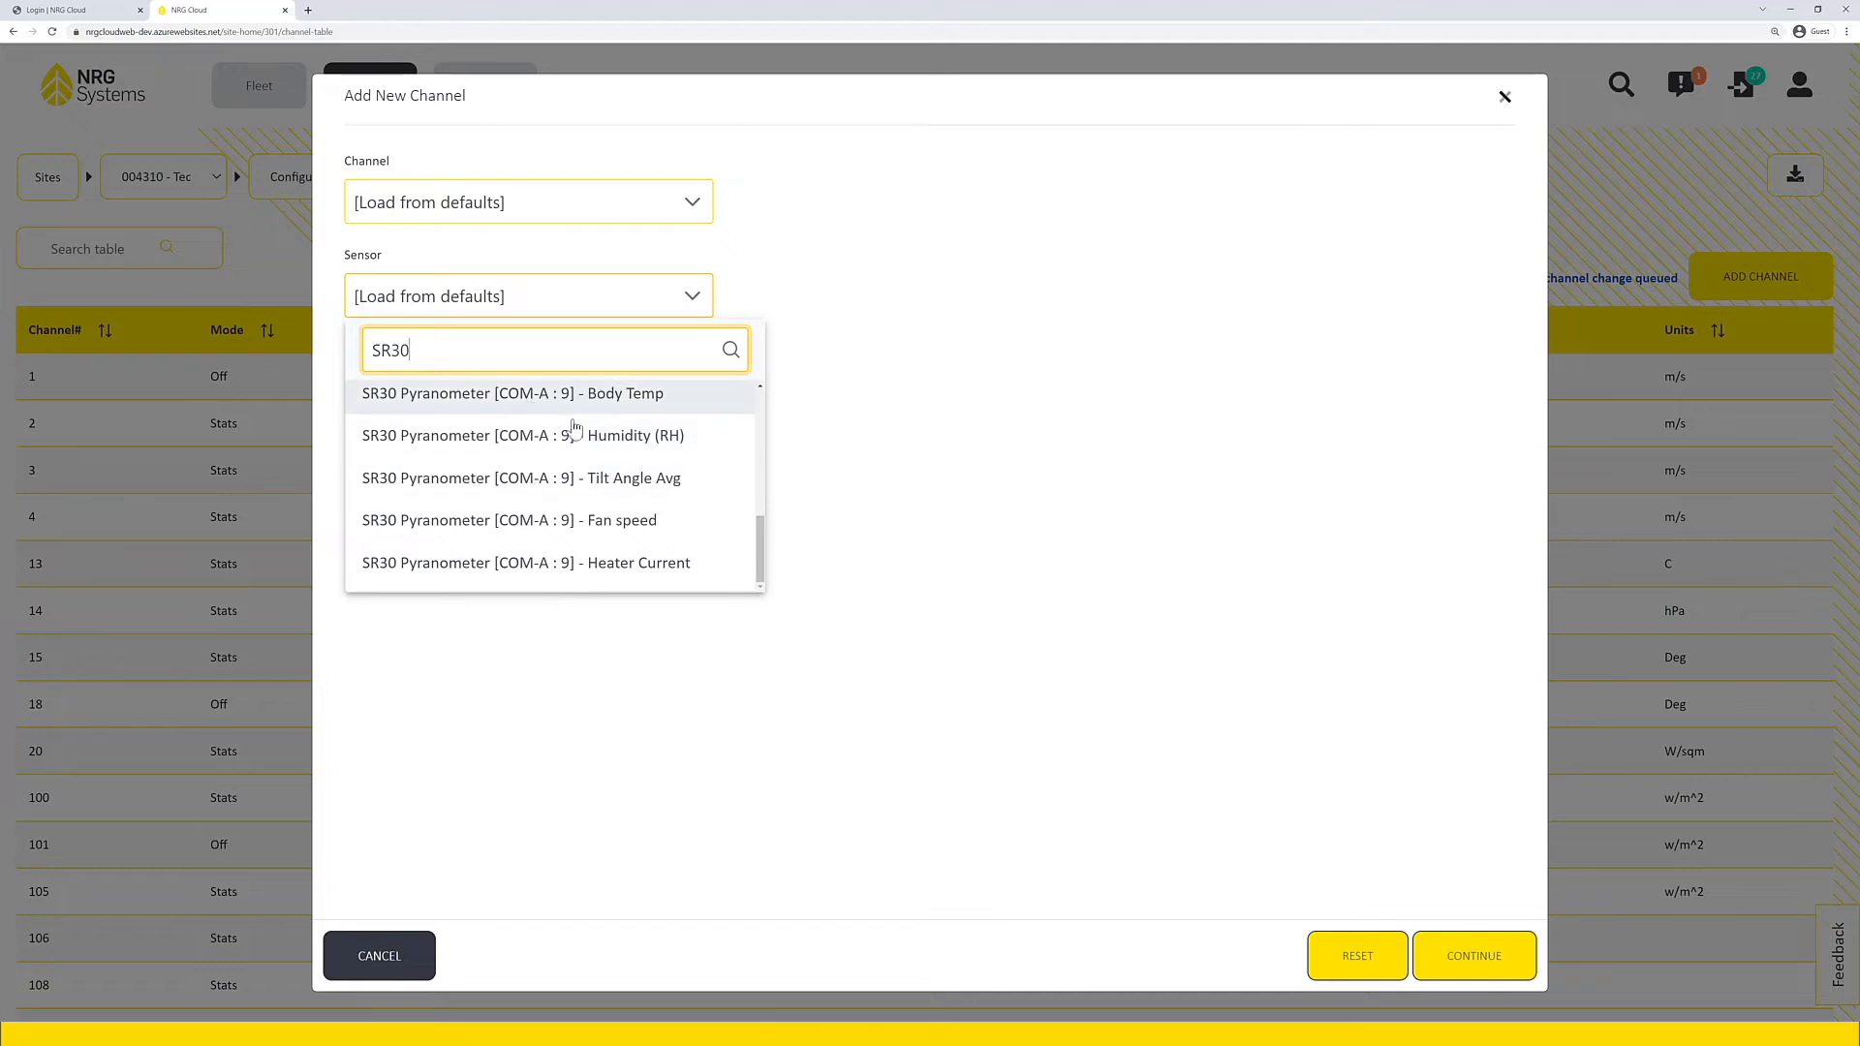
scroll(610, 478, up, 2)
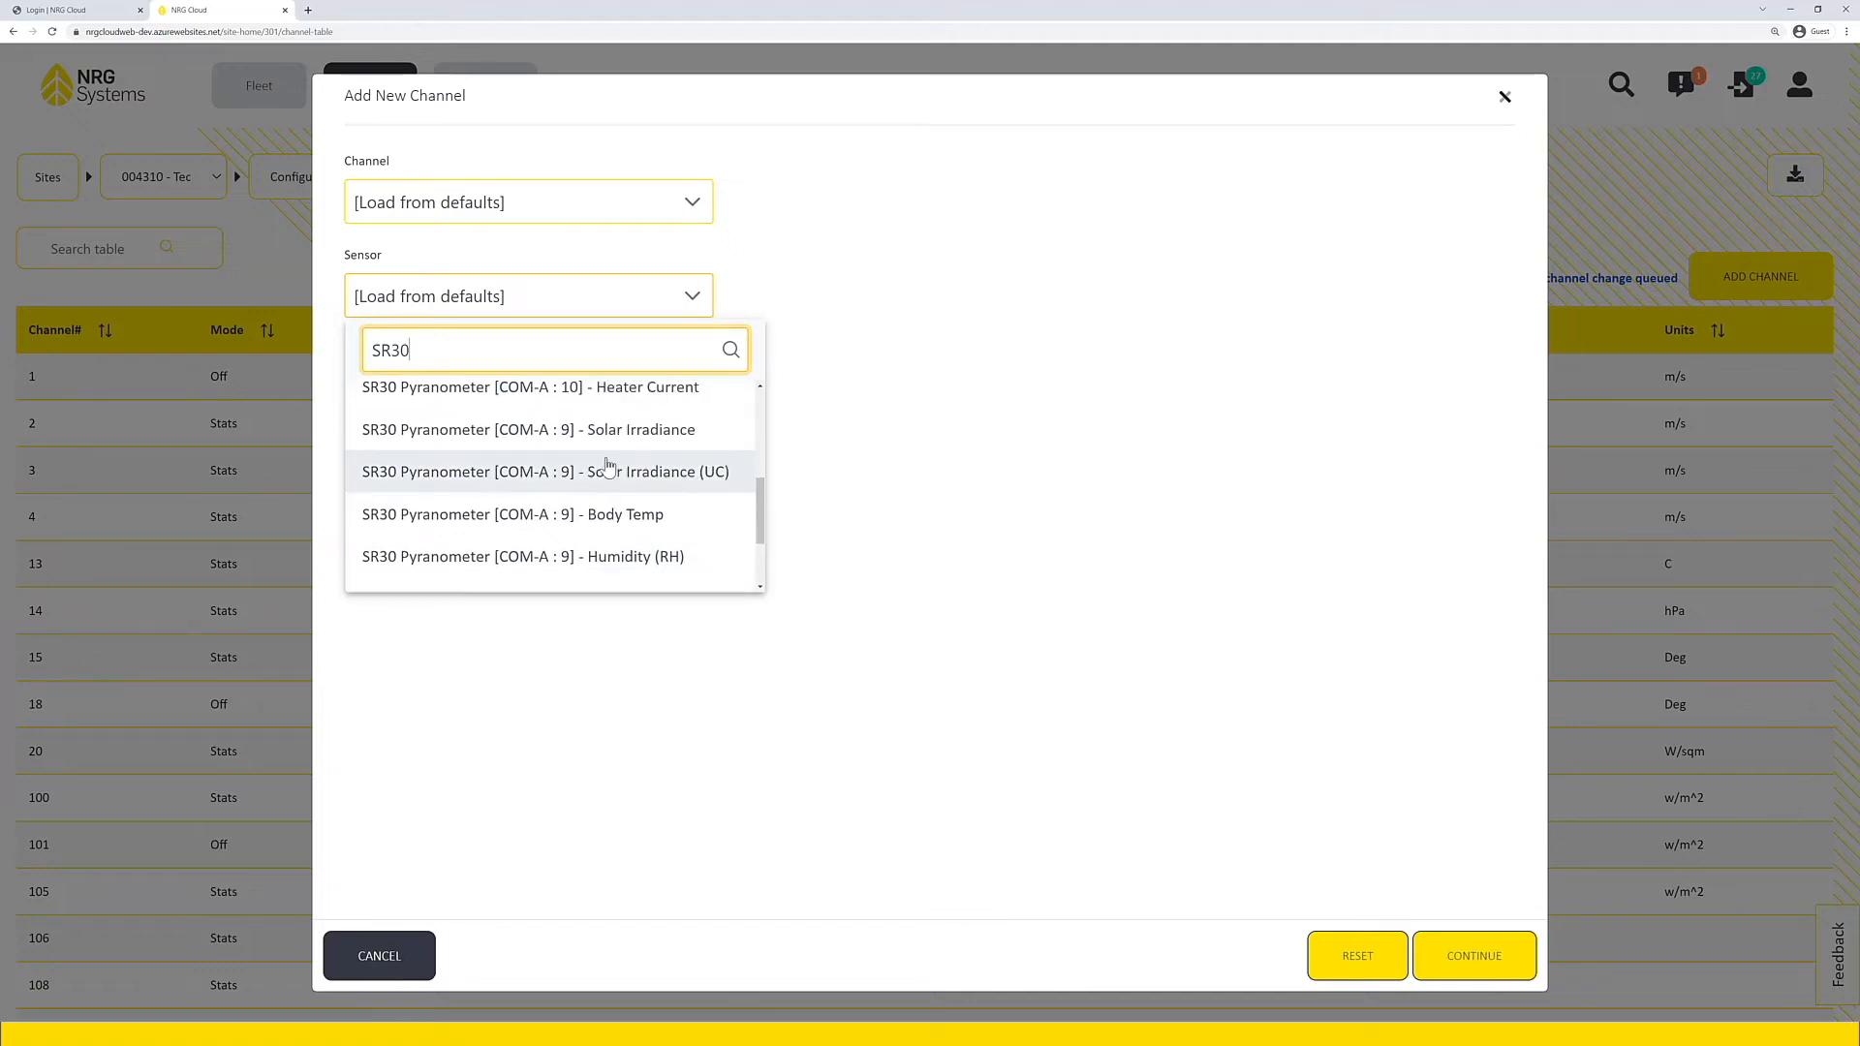
click(608, 431)
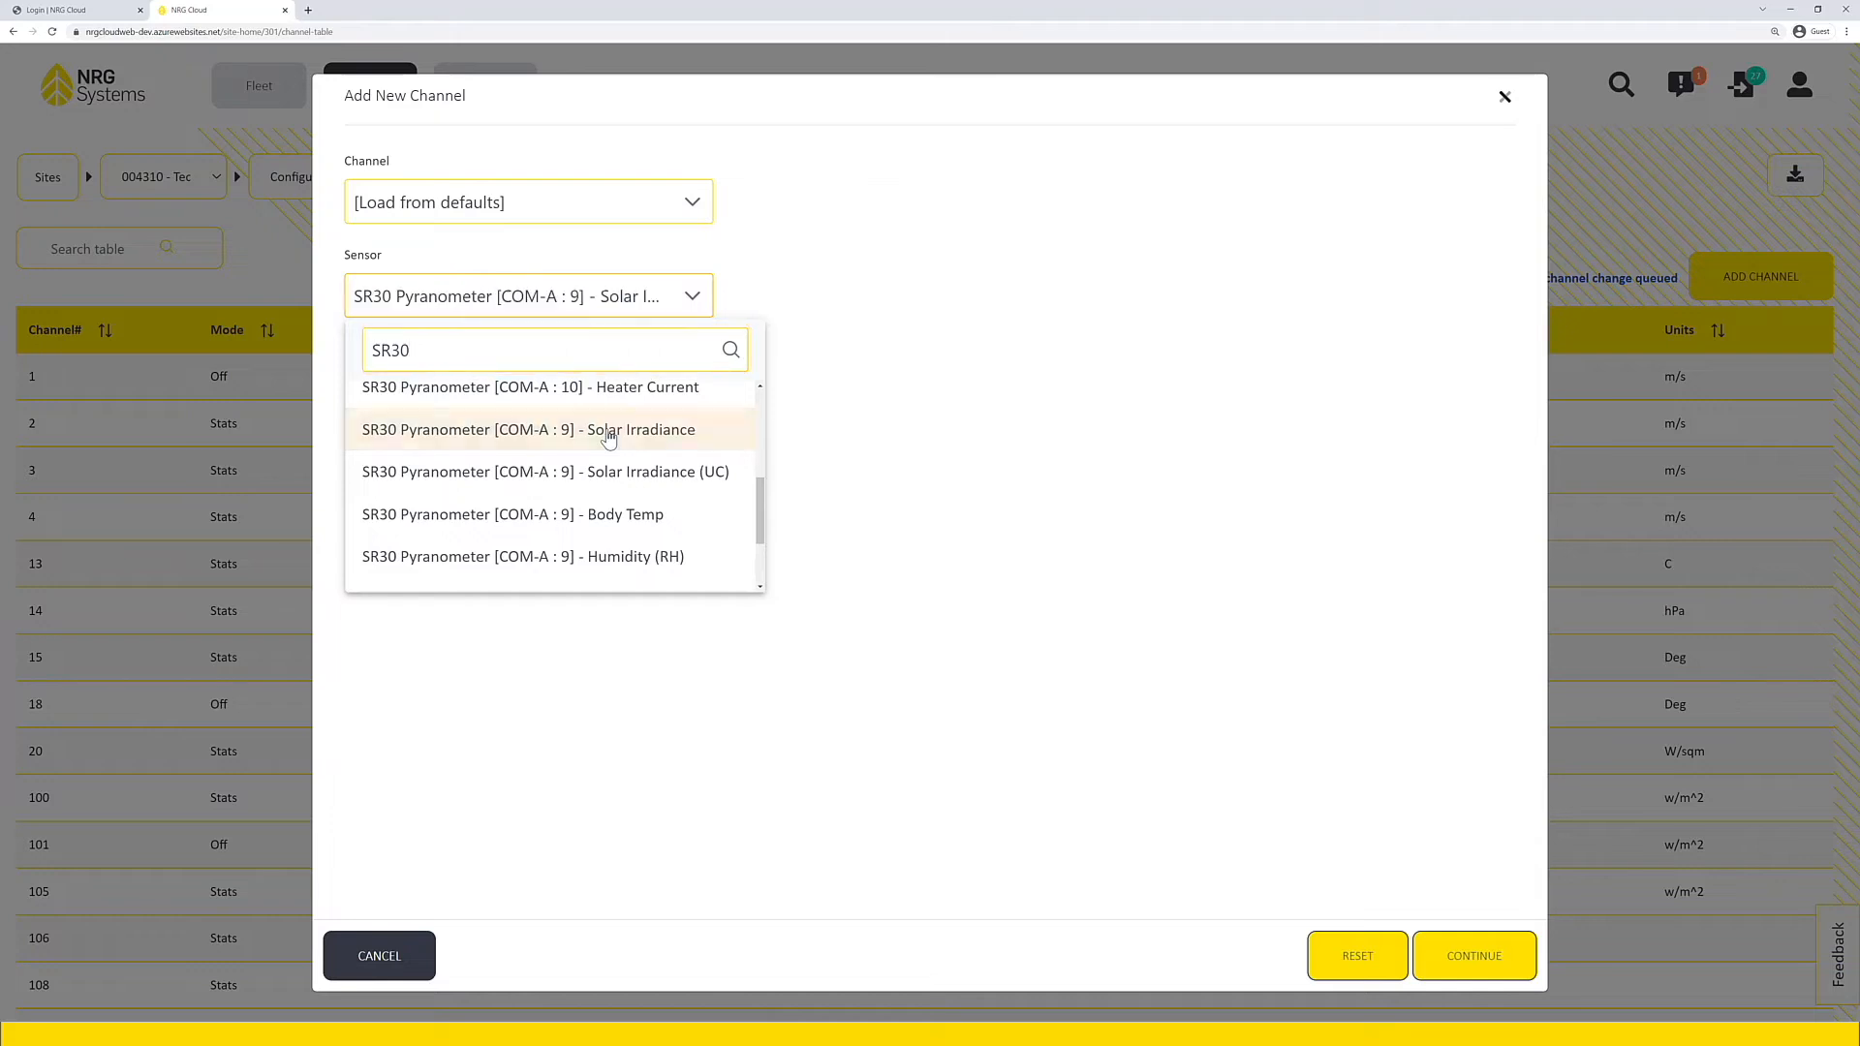
Step: Assign the pyranometer to channel 27, continue with its default settings and save the new channel
click(691, 208)
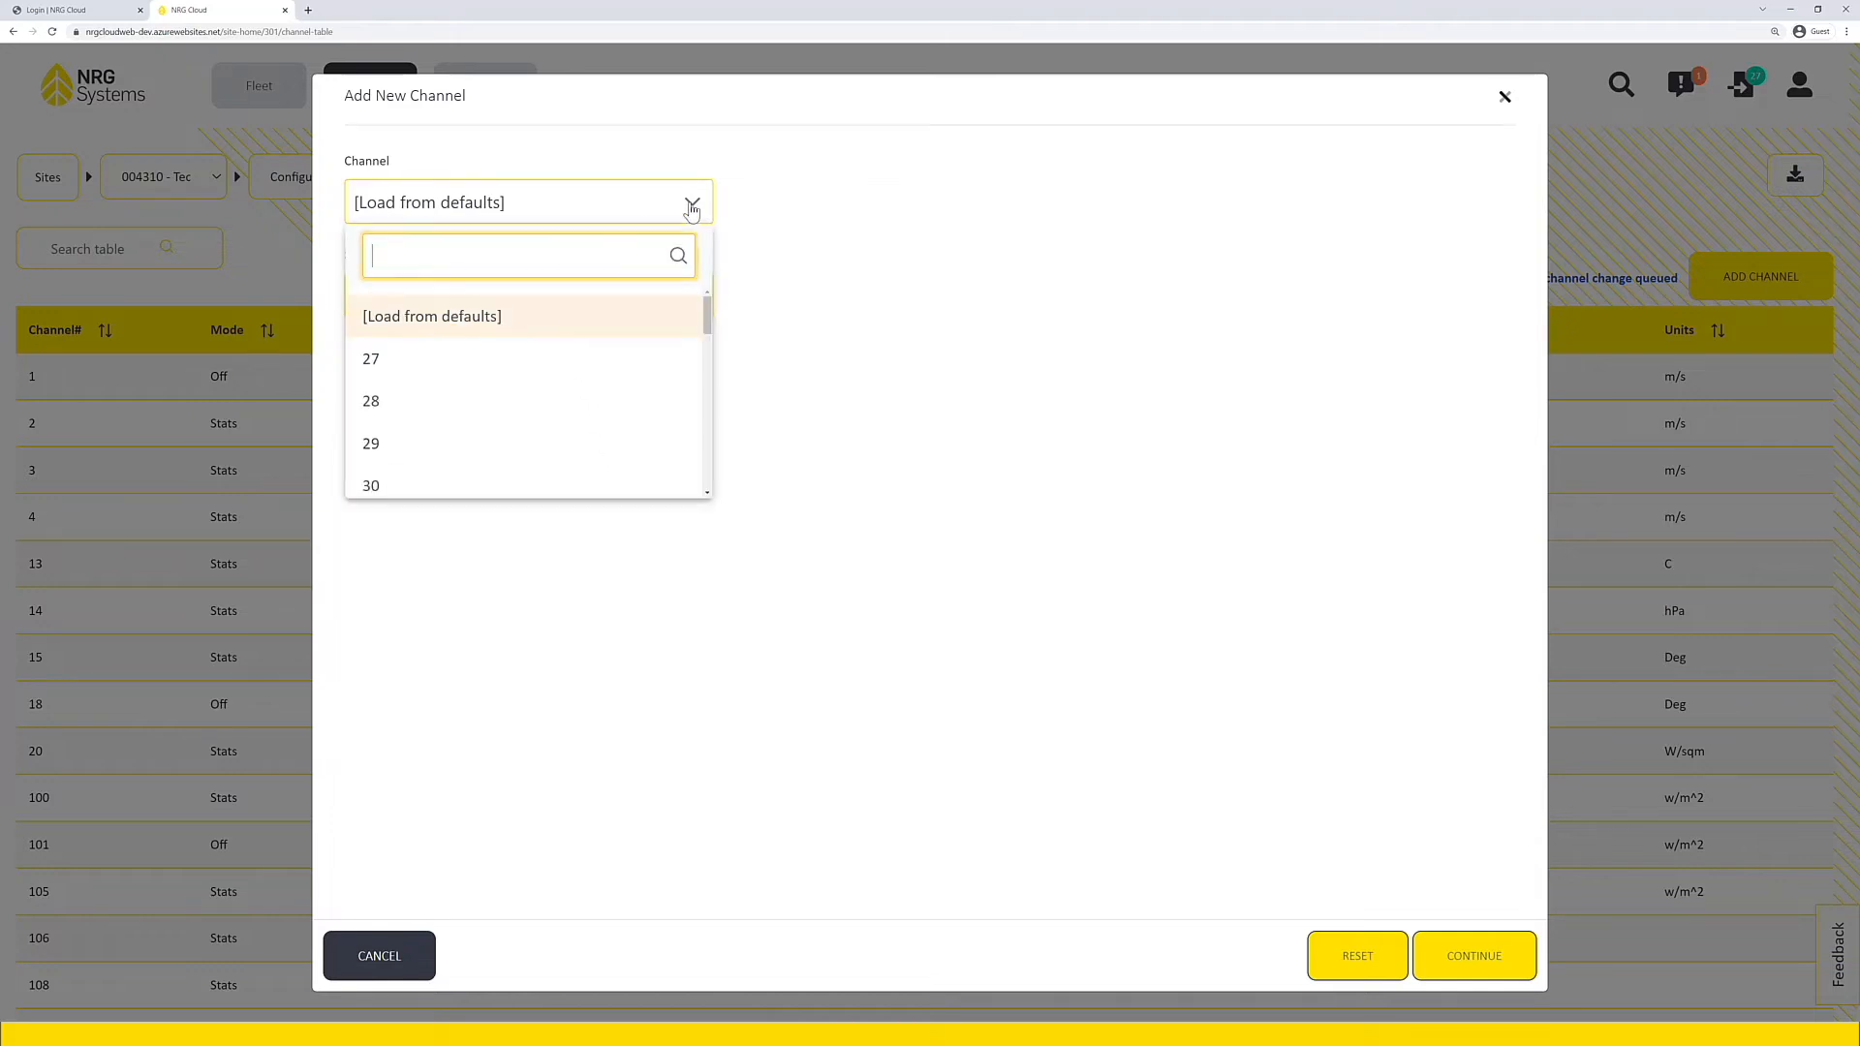
click(412, 370)
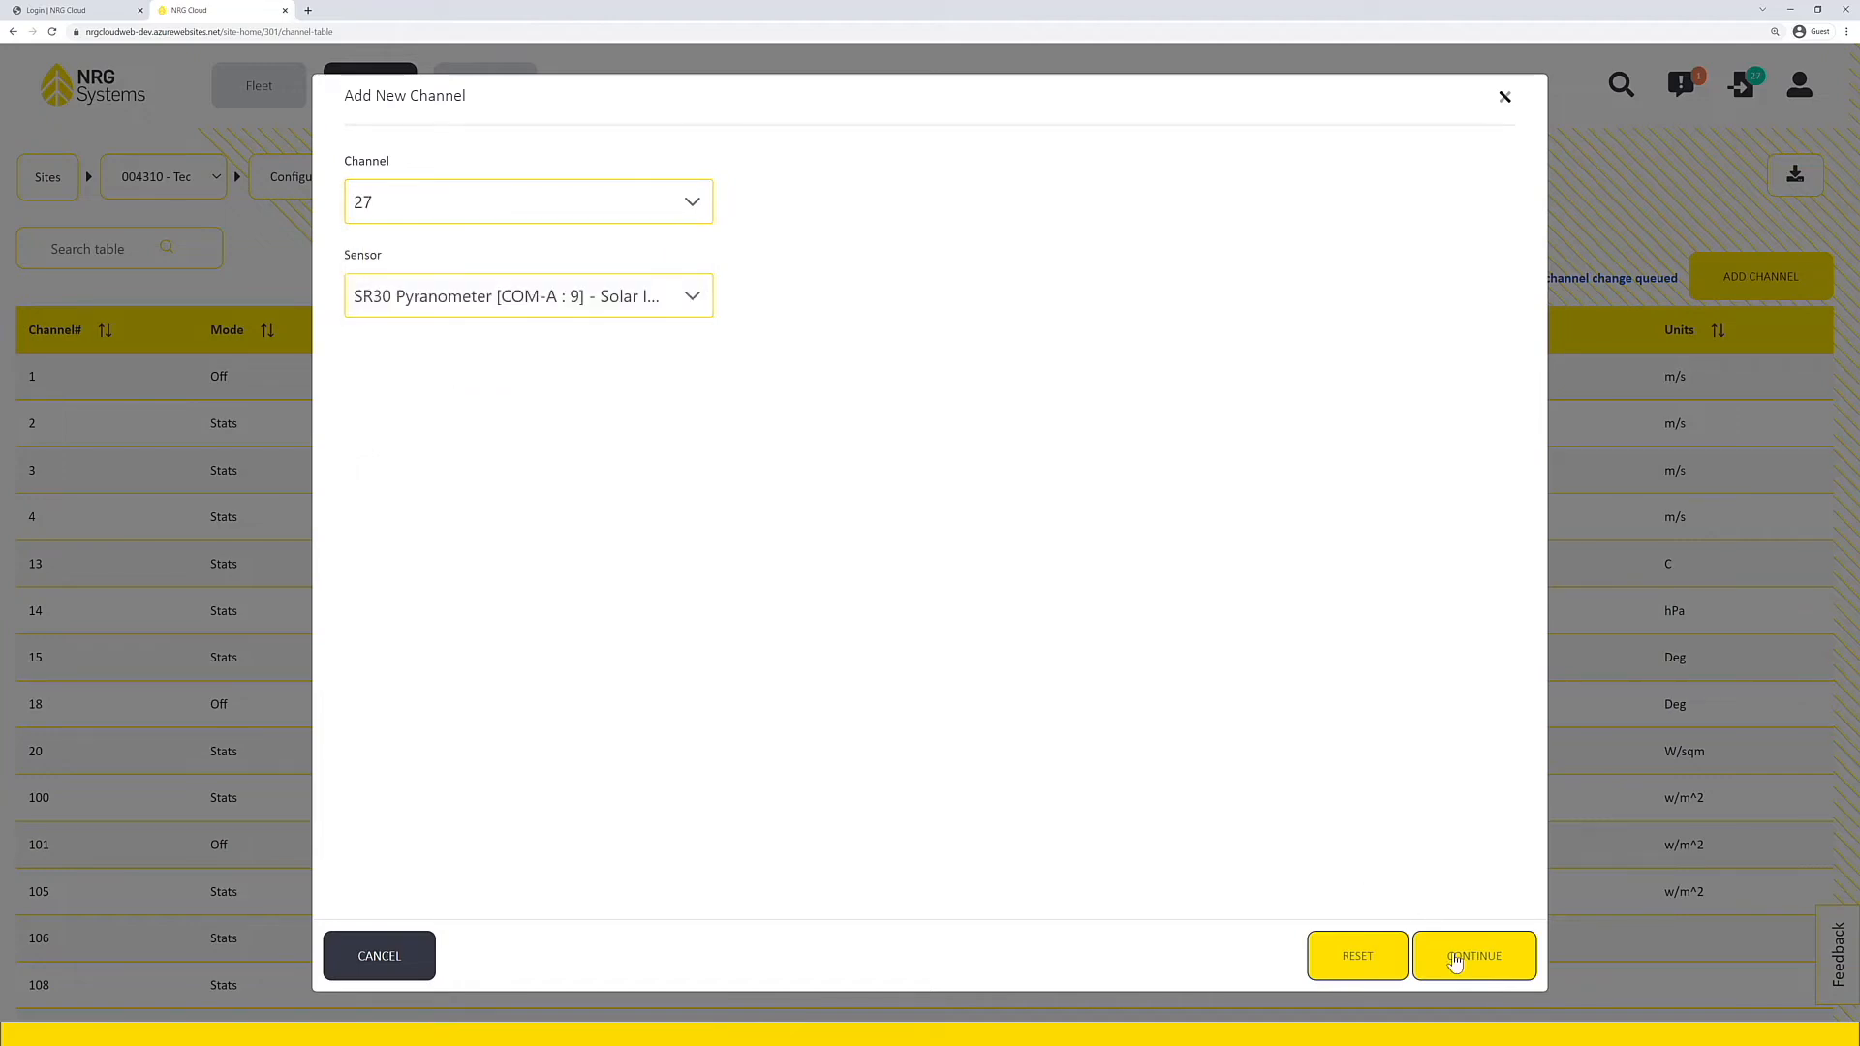
click(1455, 959)
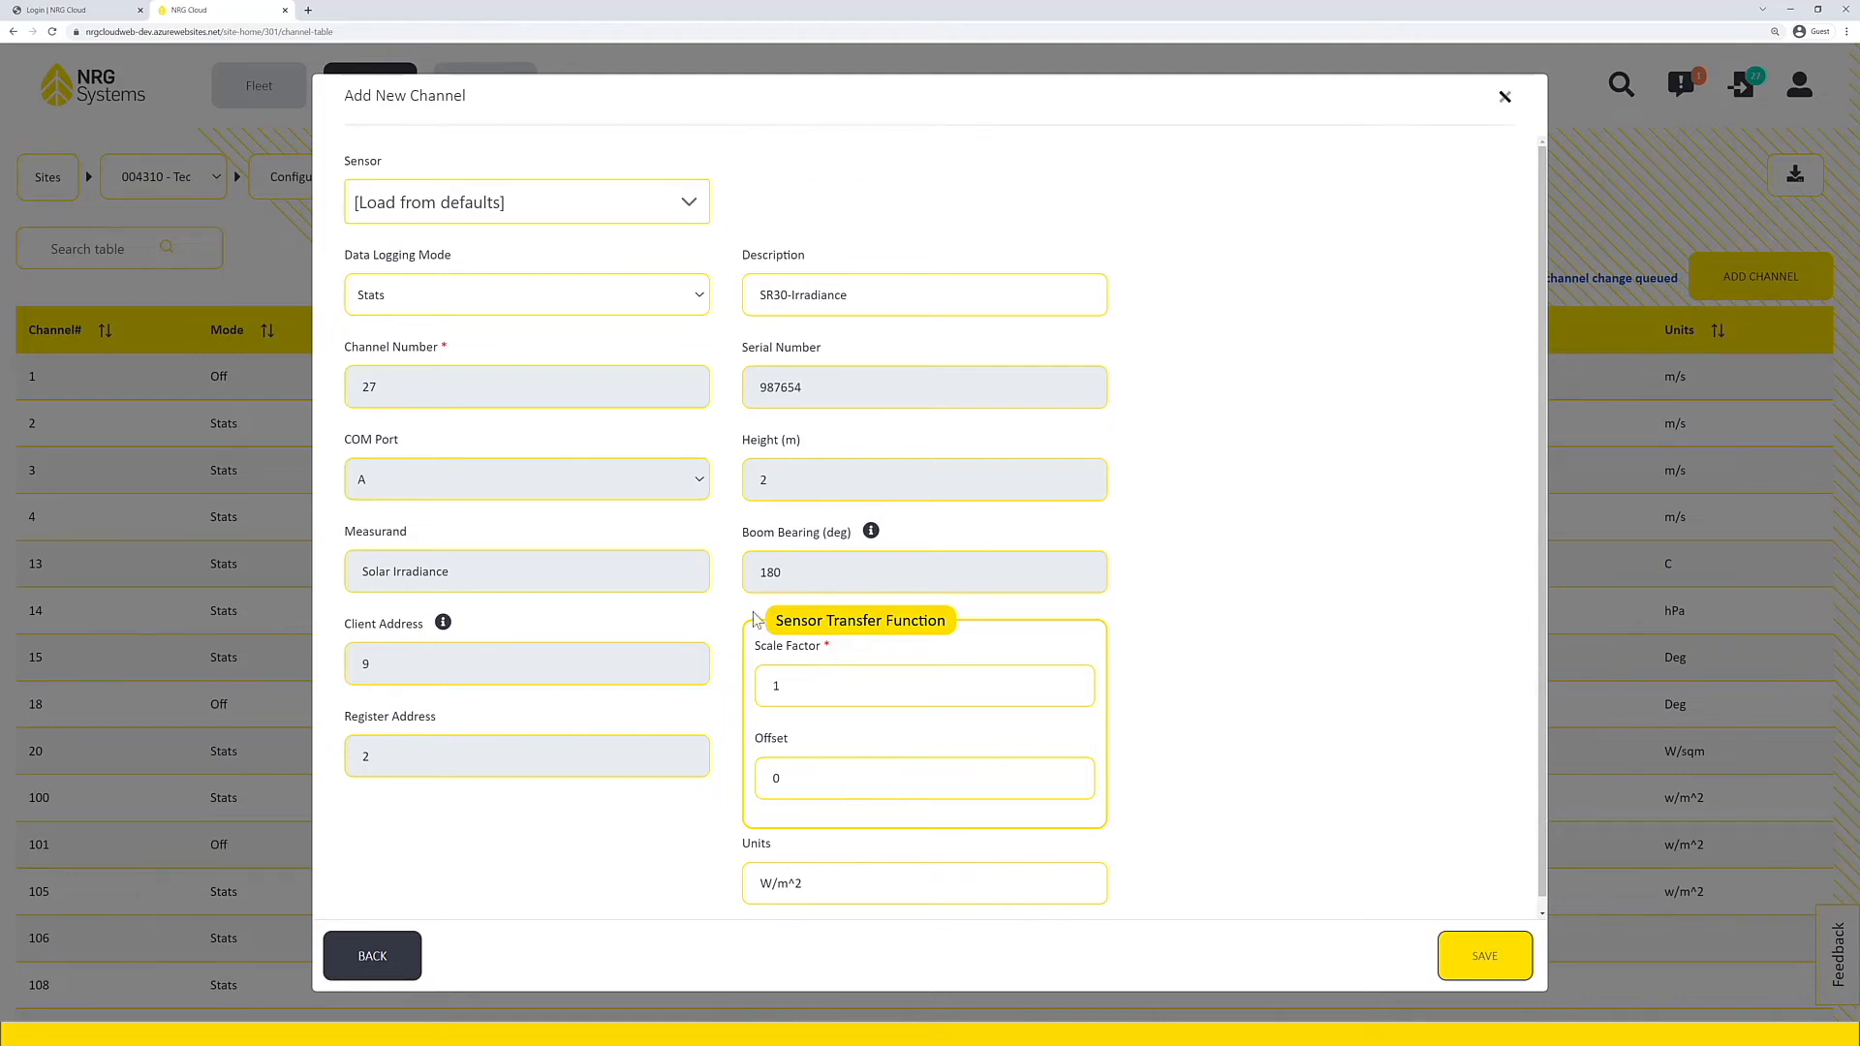
click(1479, 958)
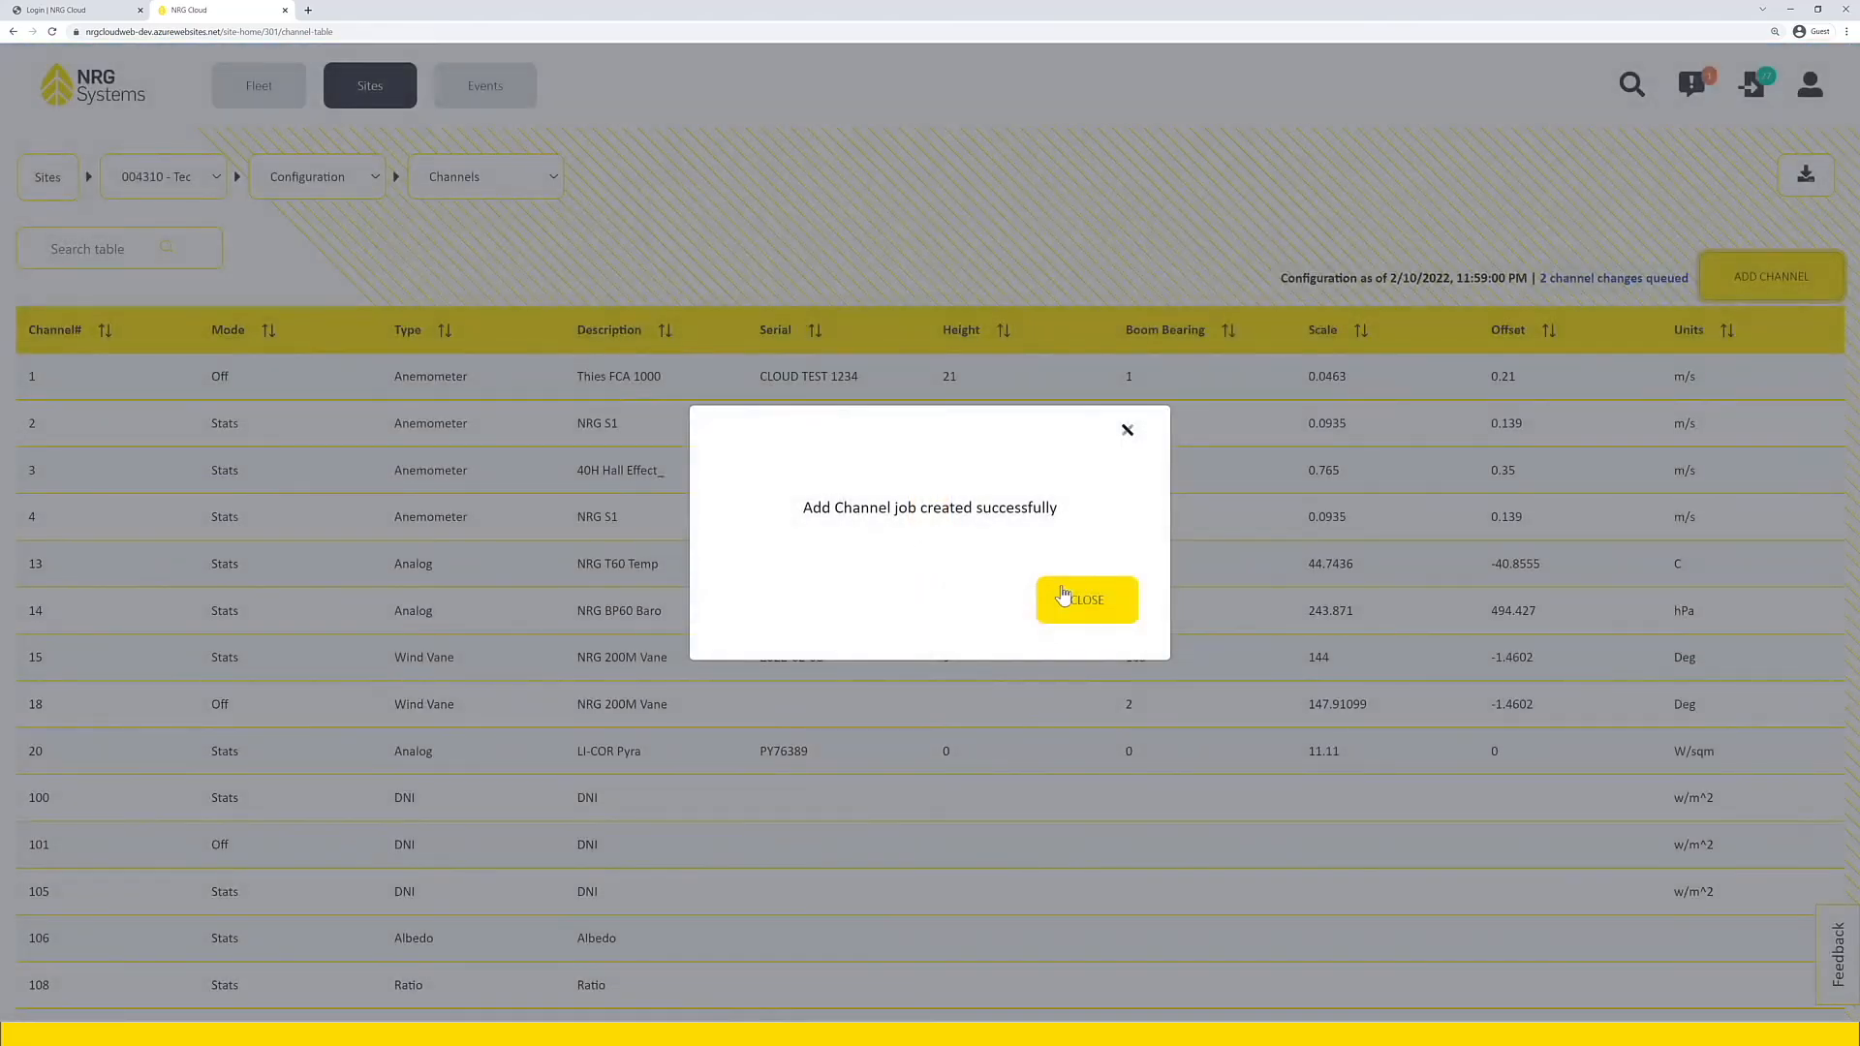
click(1068, 601)
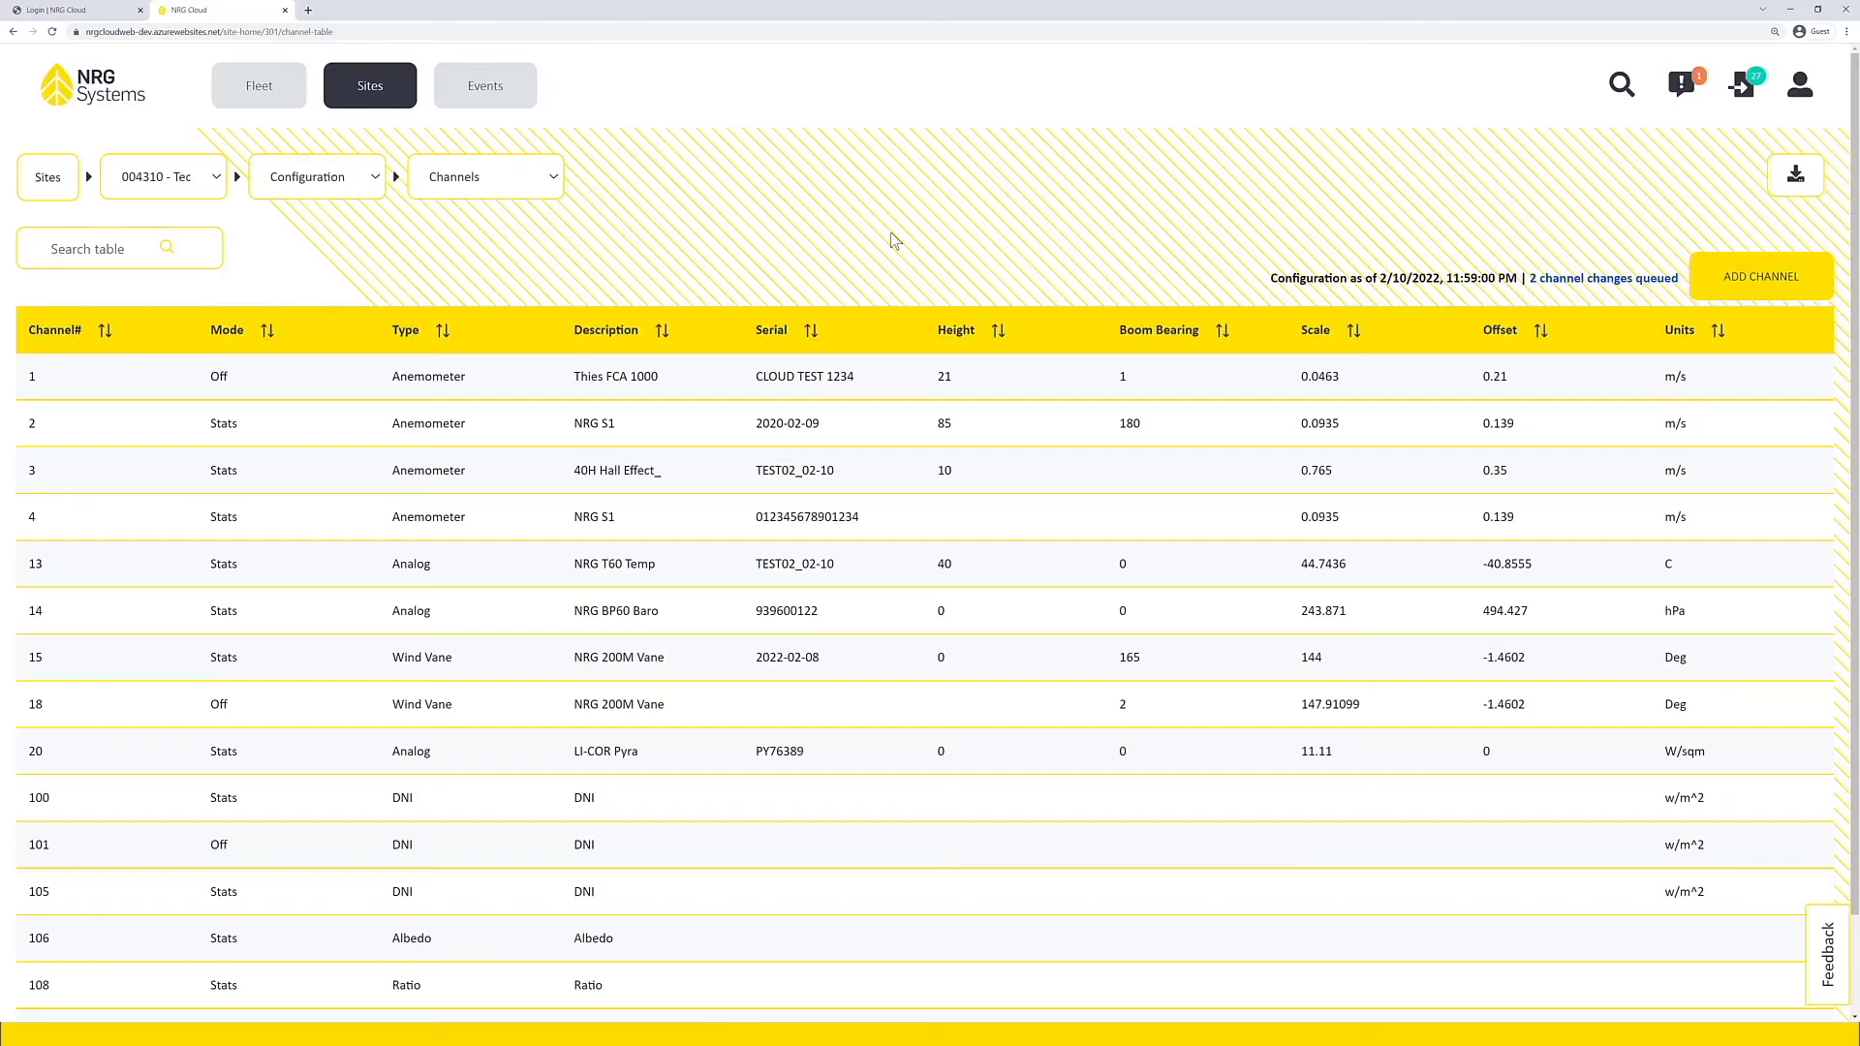
Step: Open the site's Email Schedule configuration and review its frequency, time, mail server and sender settings
click(542, 177)
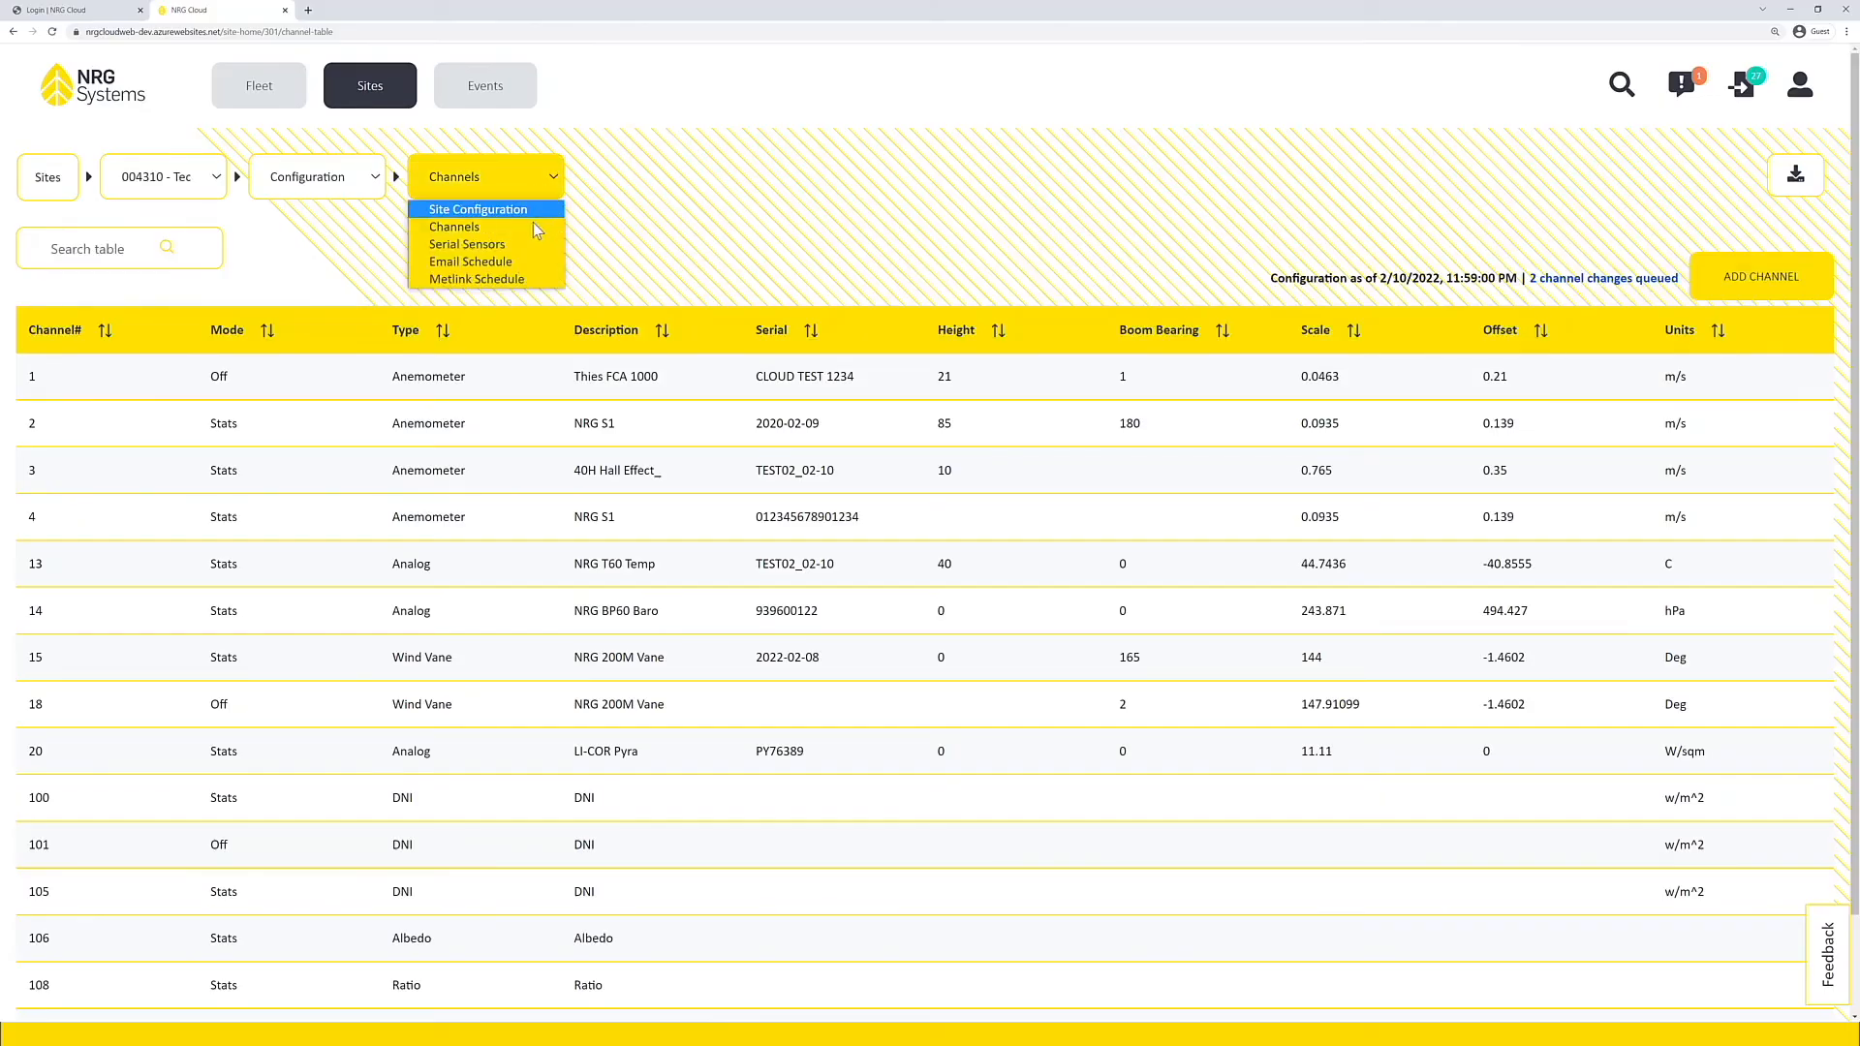
click(517, 269)
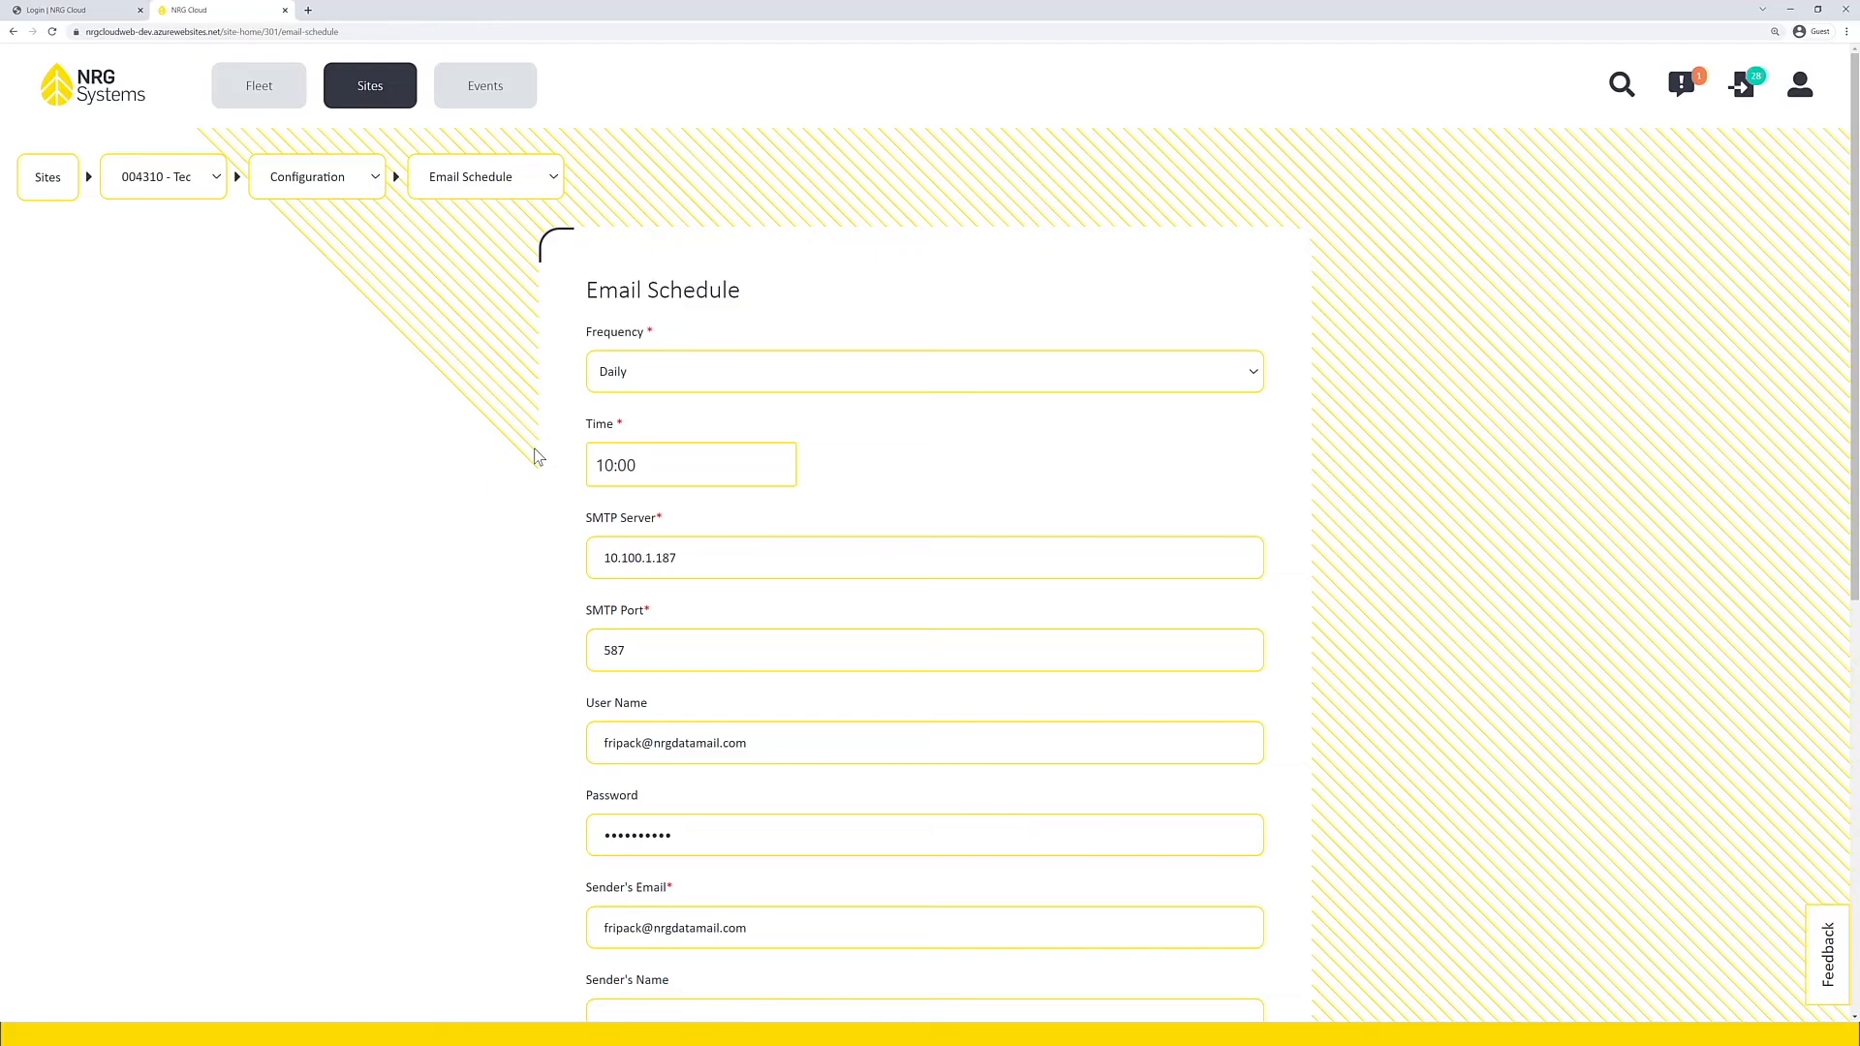
scroll(534, 457, down, 3)
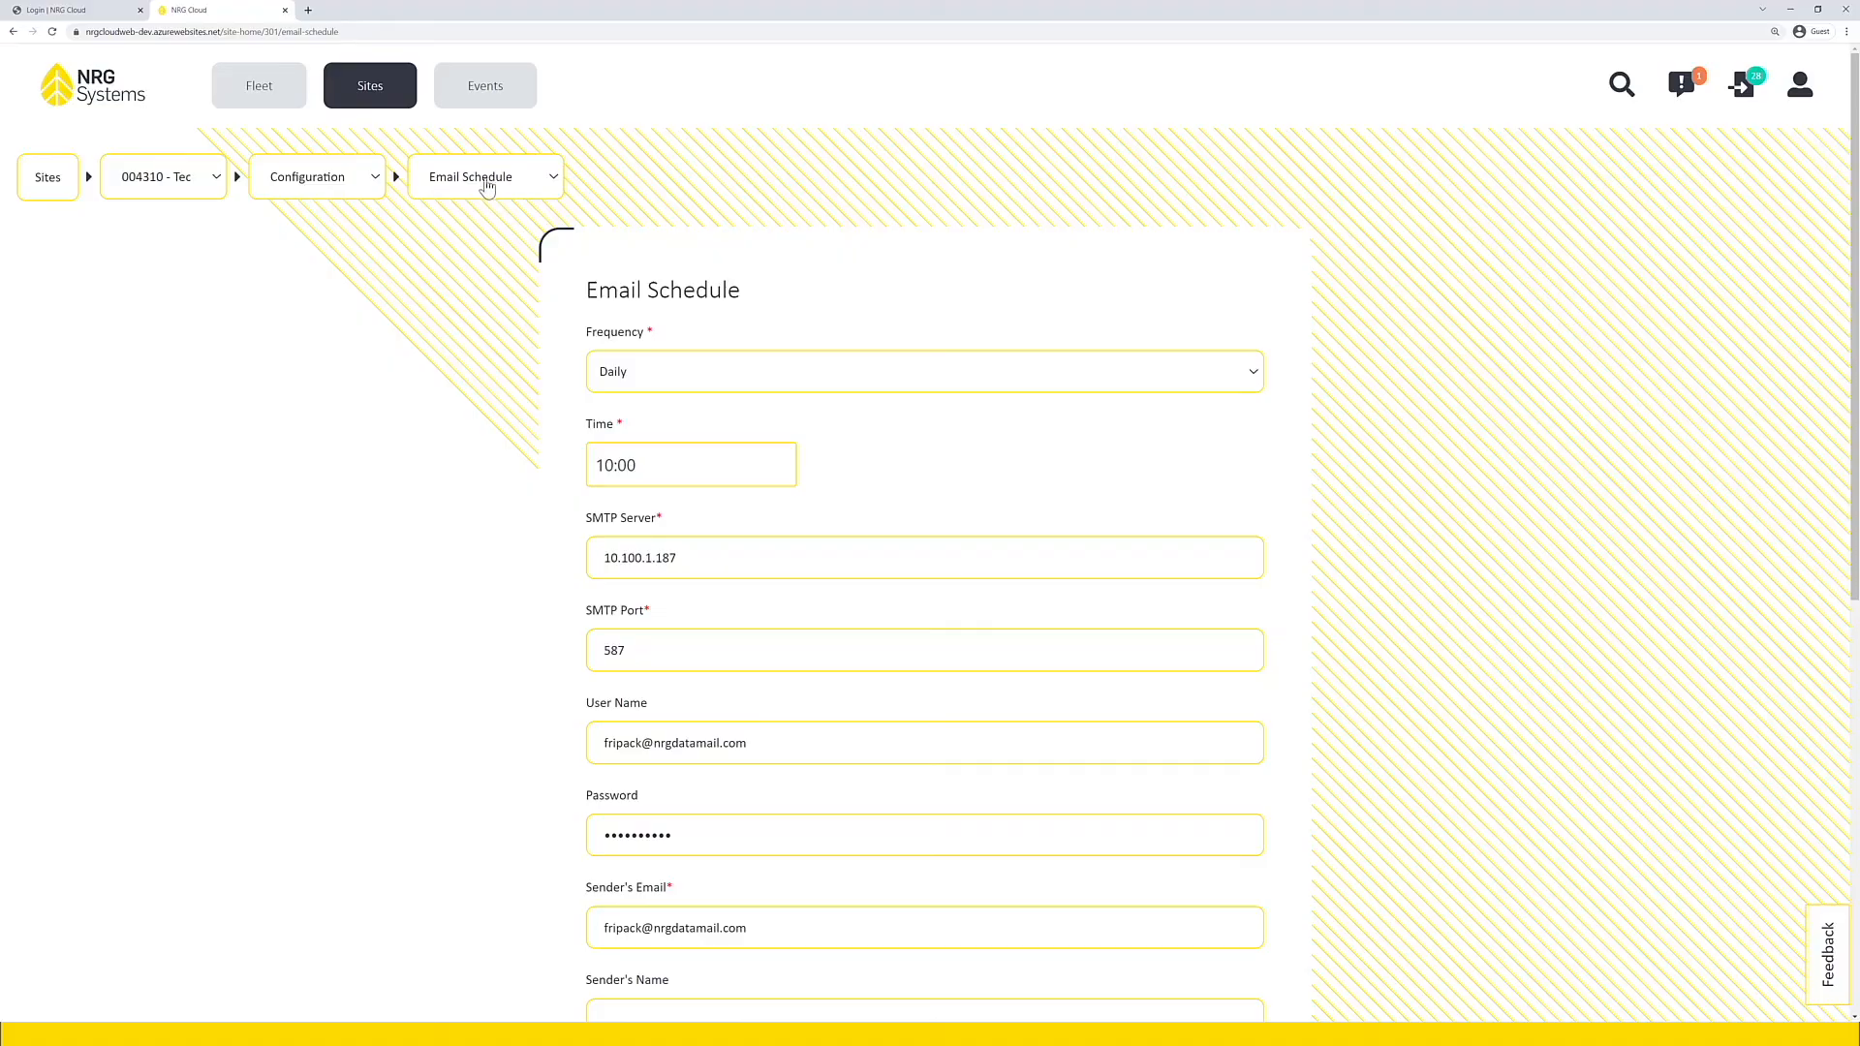
Step: Open the site's Metlink Schedule configuration and review the logger initiated and listening schedule settings
click(484, 177)
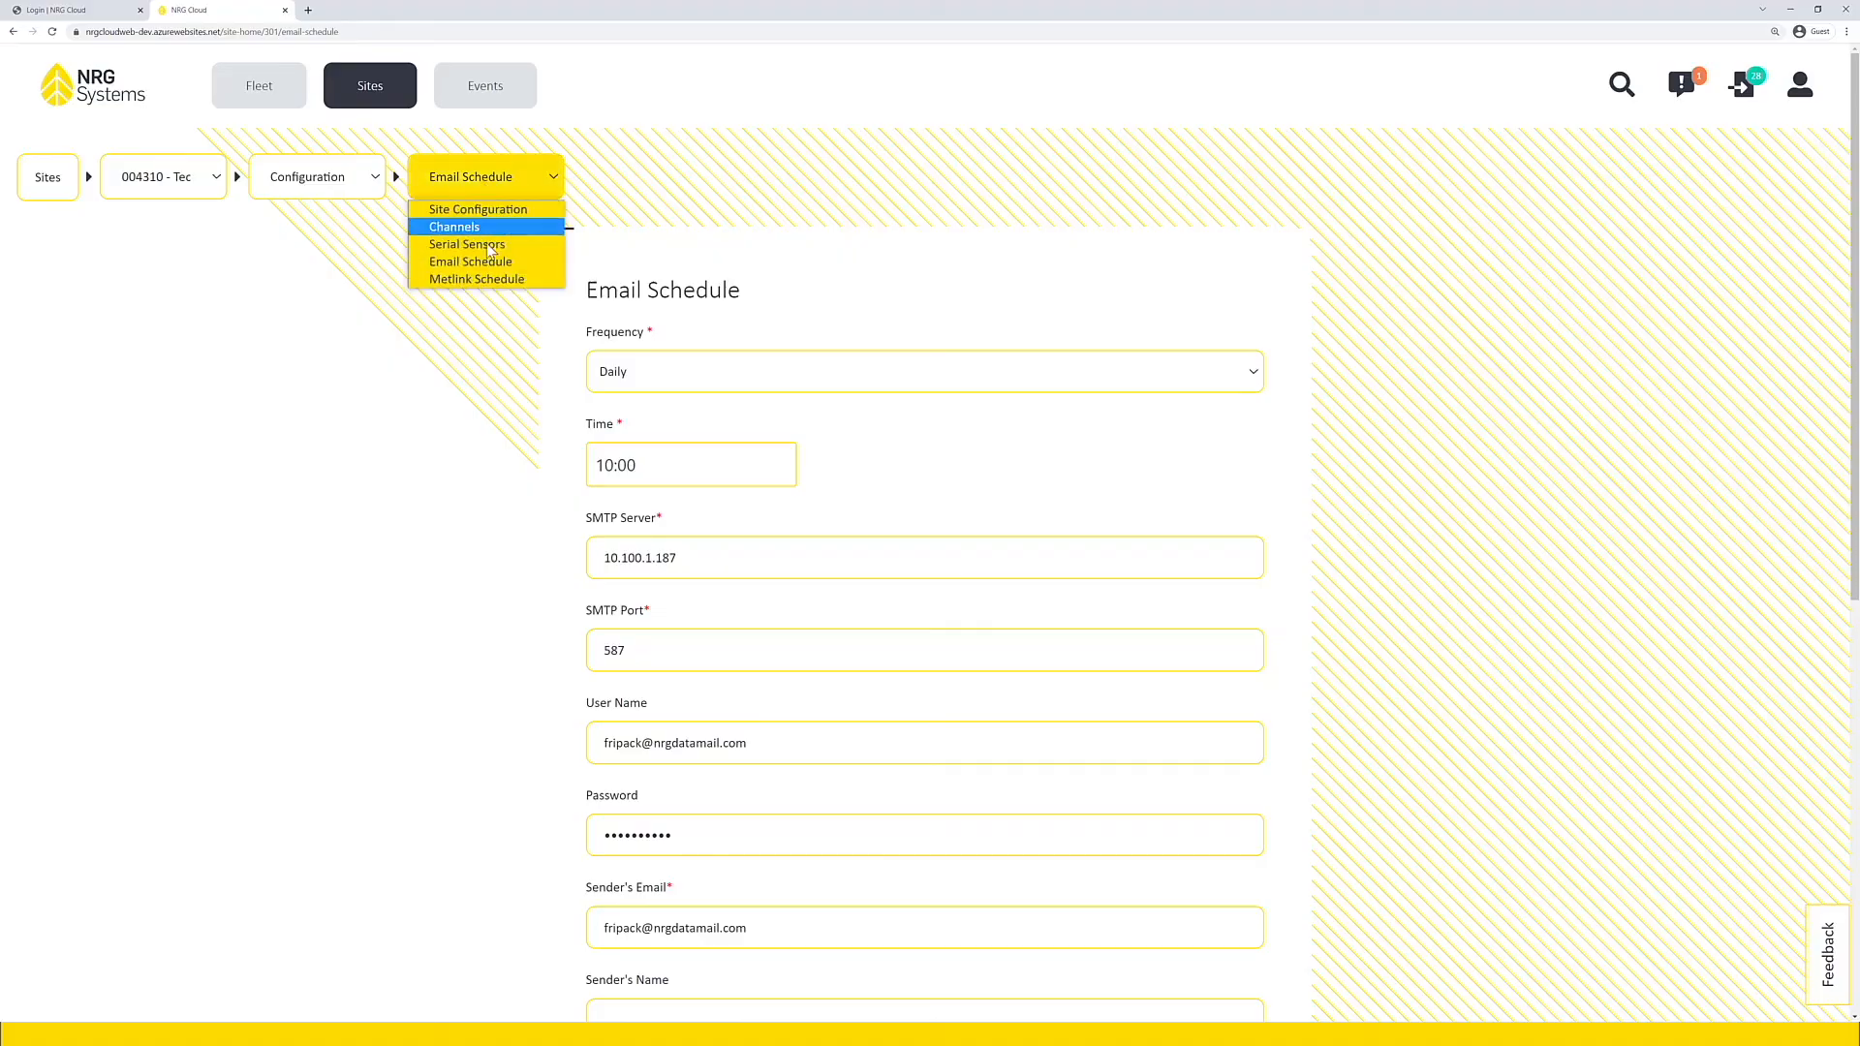
click(484, 281)
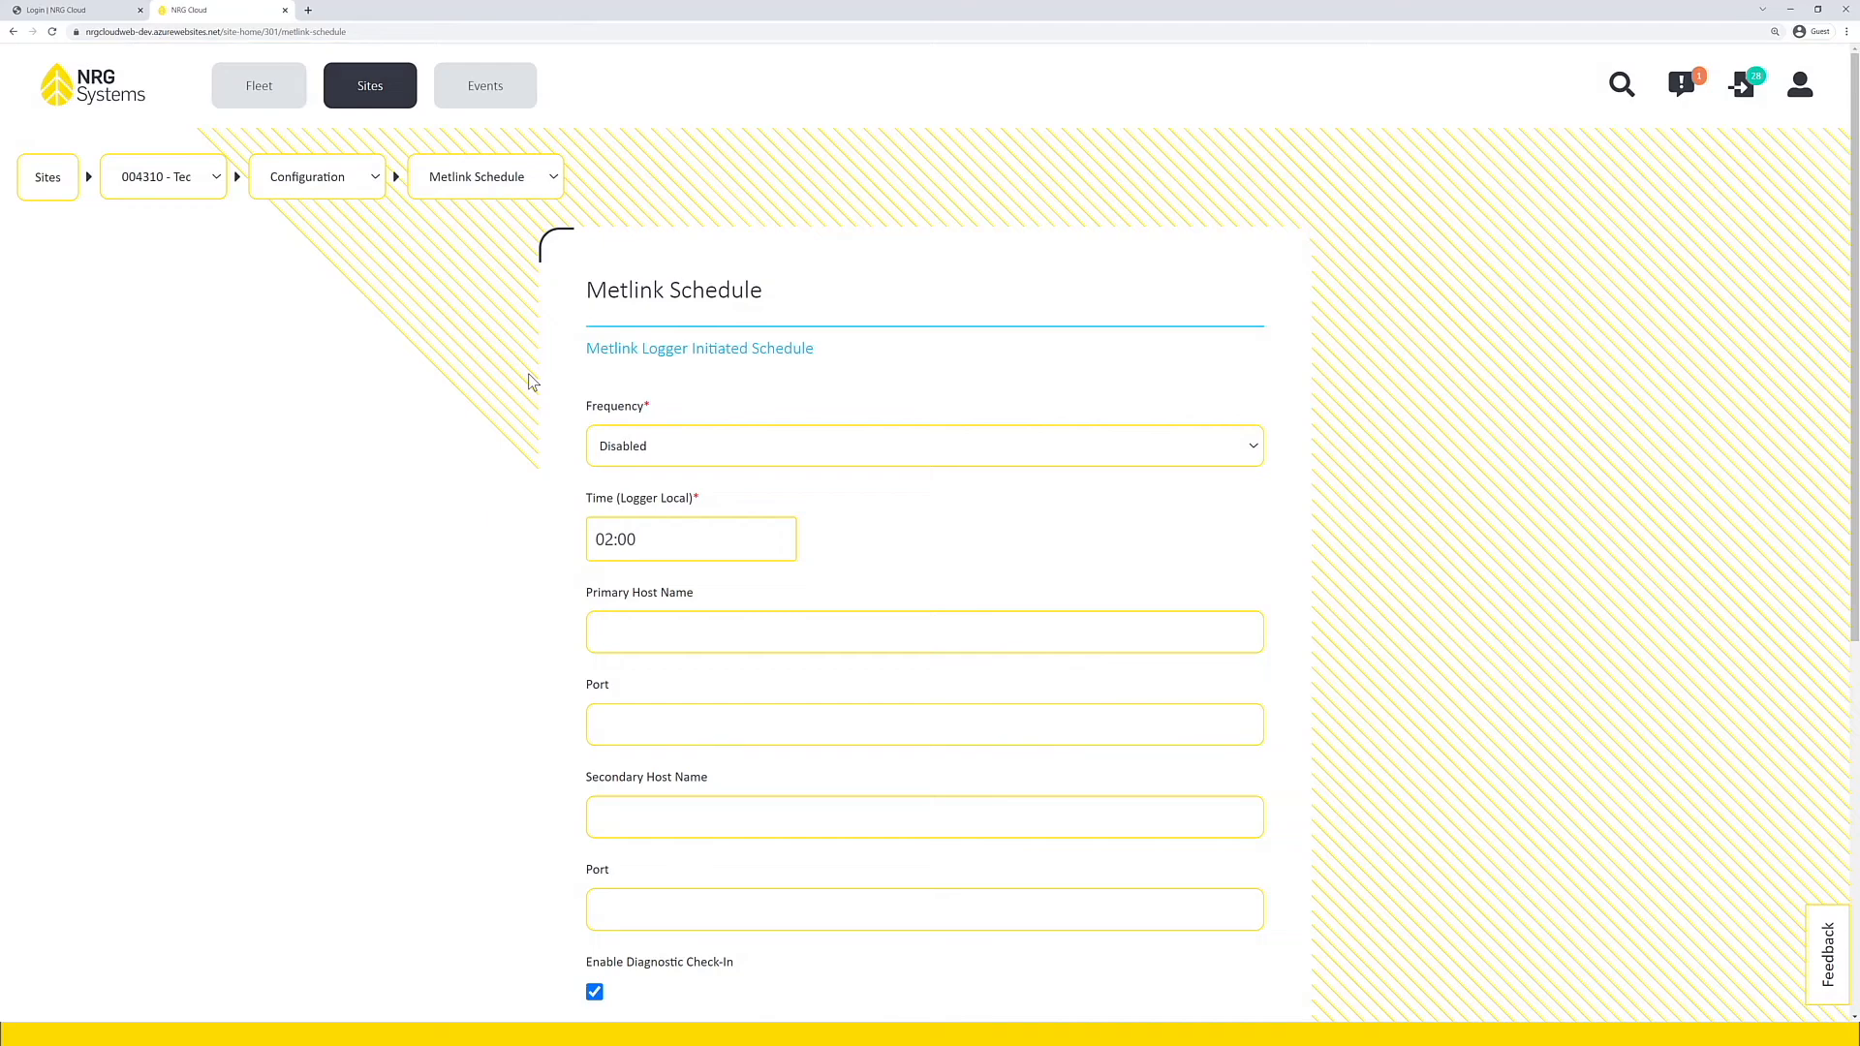
scroll(531, 380, down, 3)
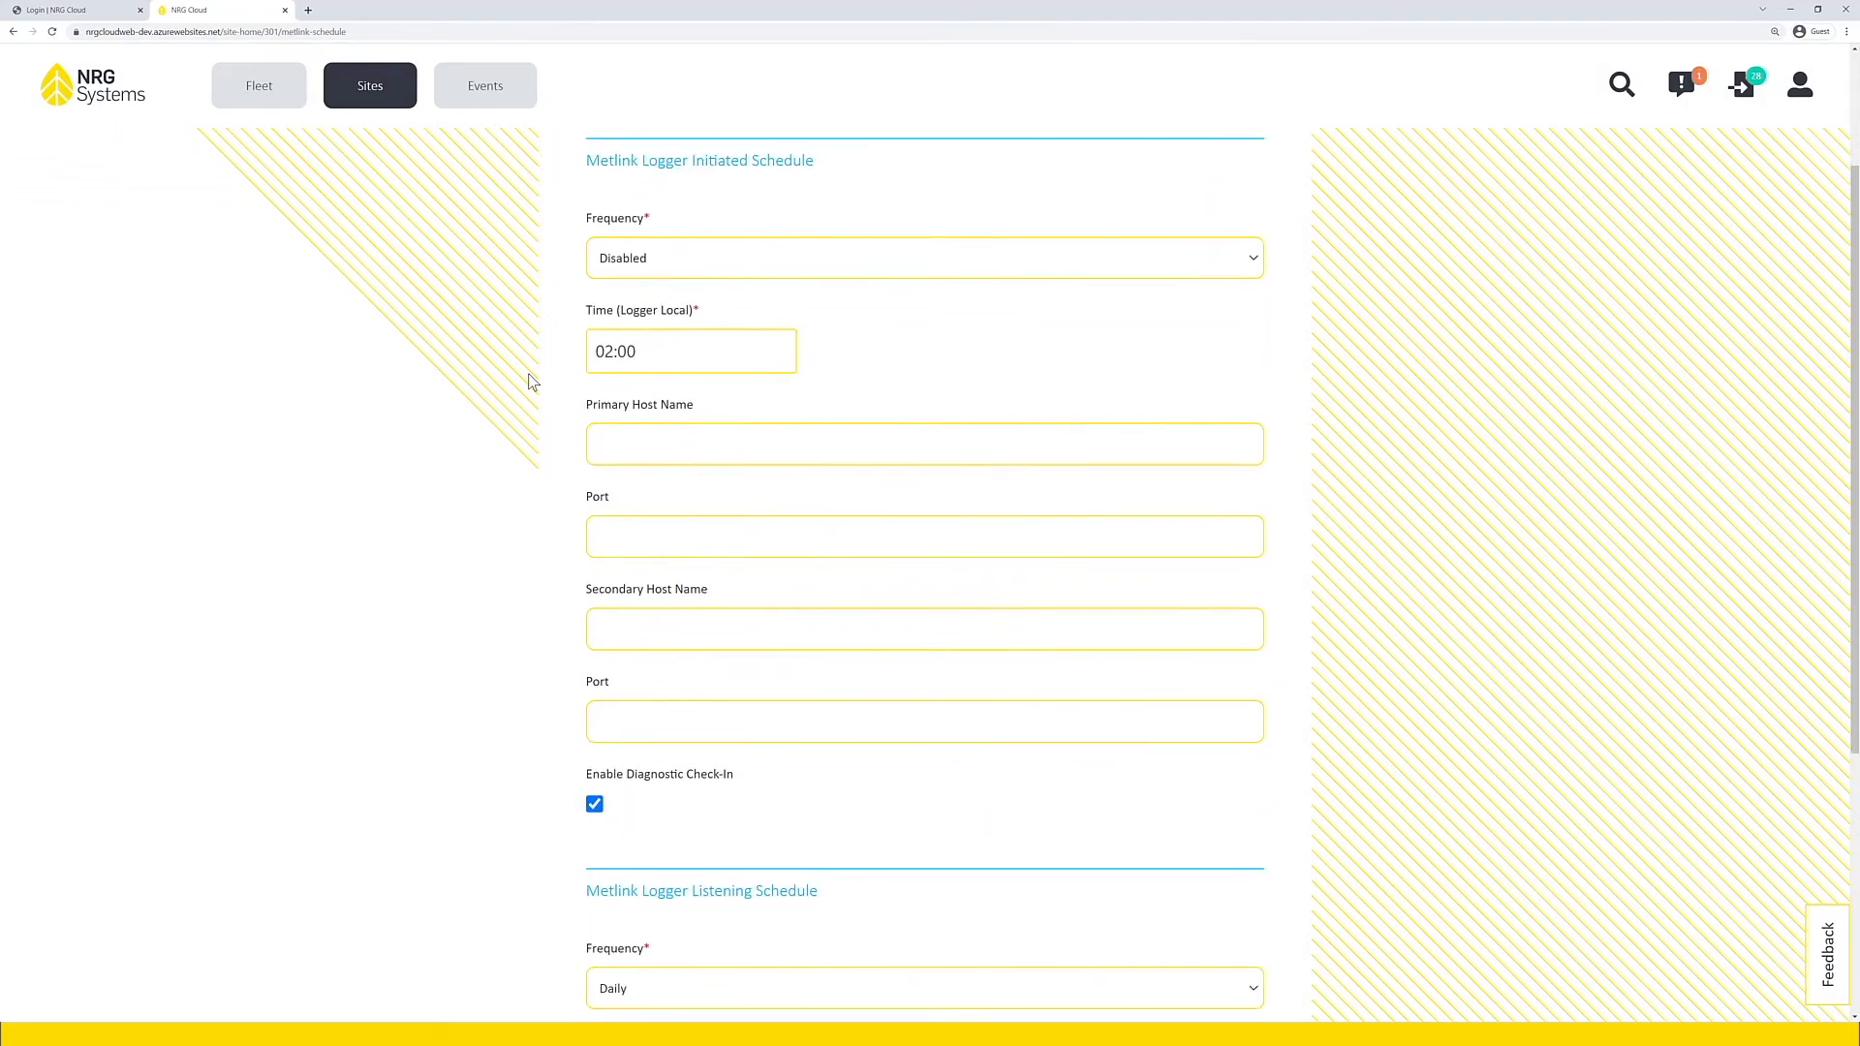
scroll(529, 378, down, 2)
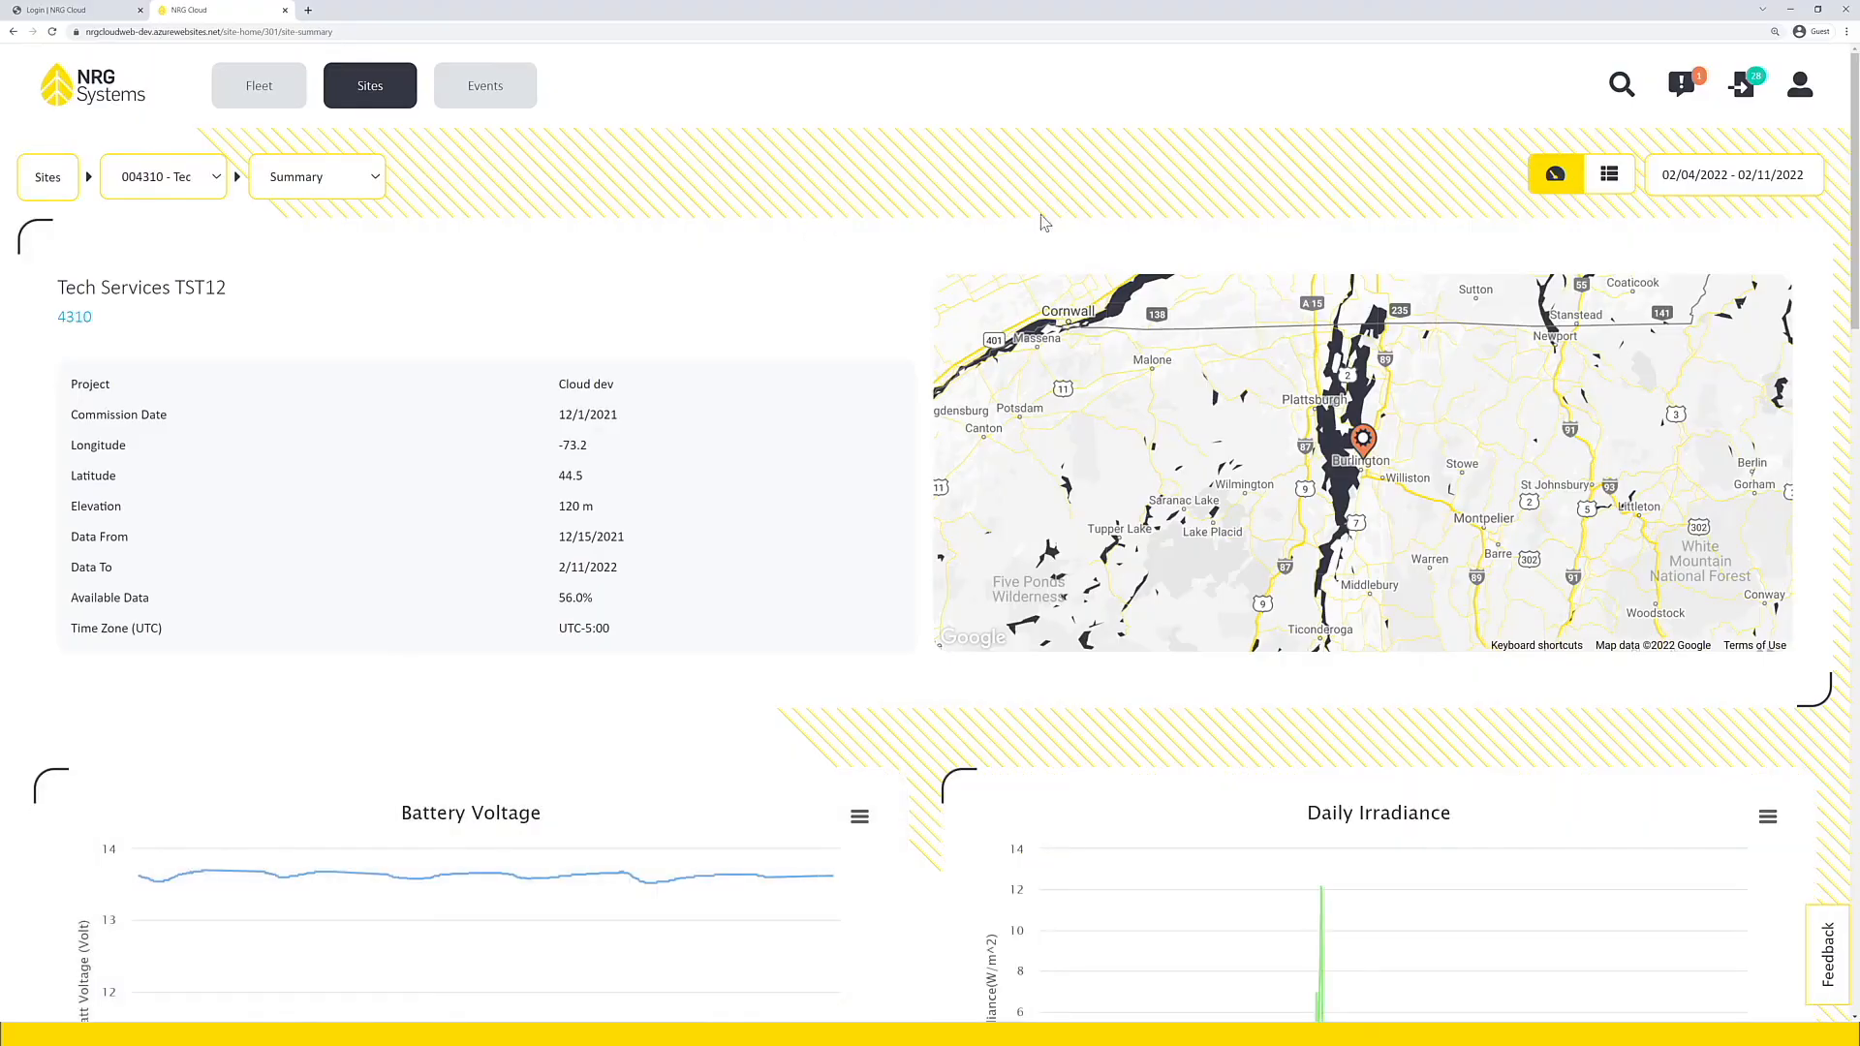
Step: Examine the Queued Changes list for the update type and status of each change, and close it
click(1746, 101)
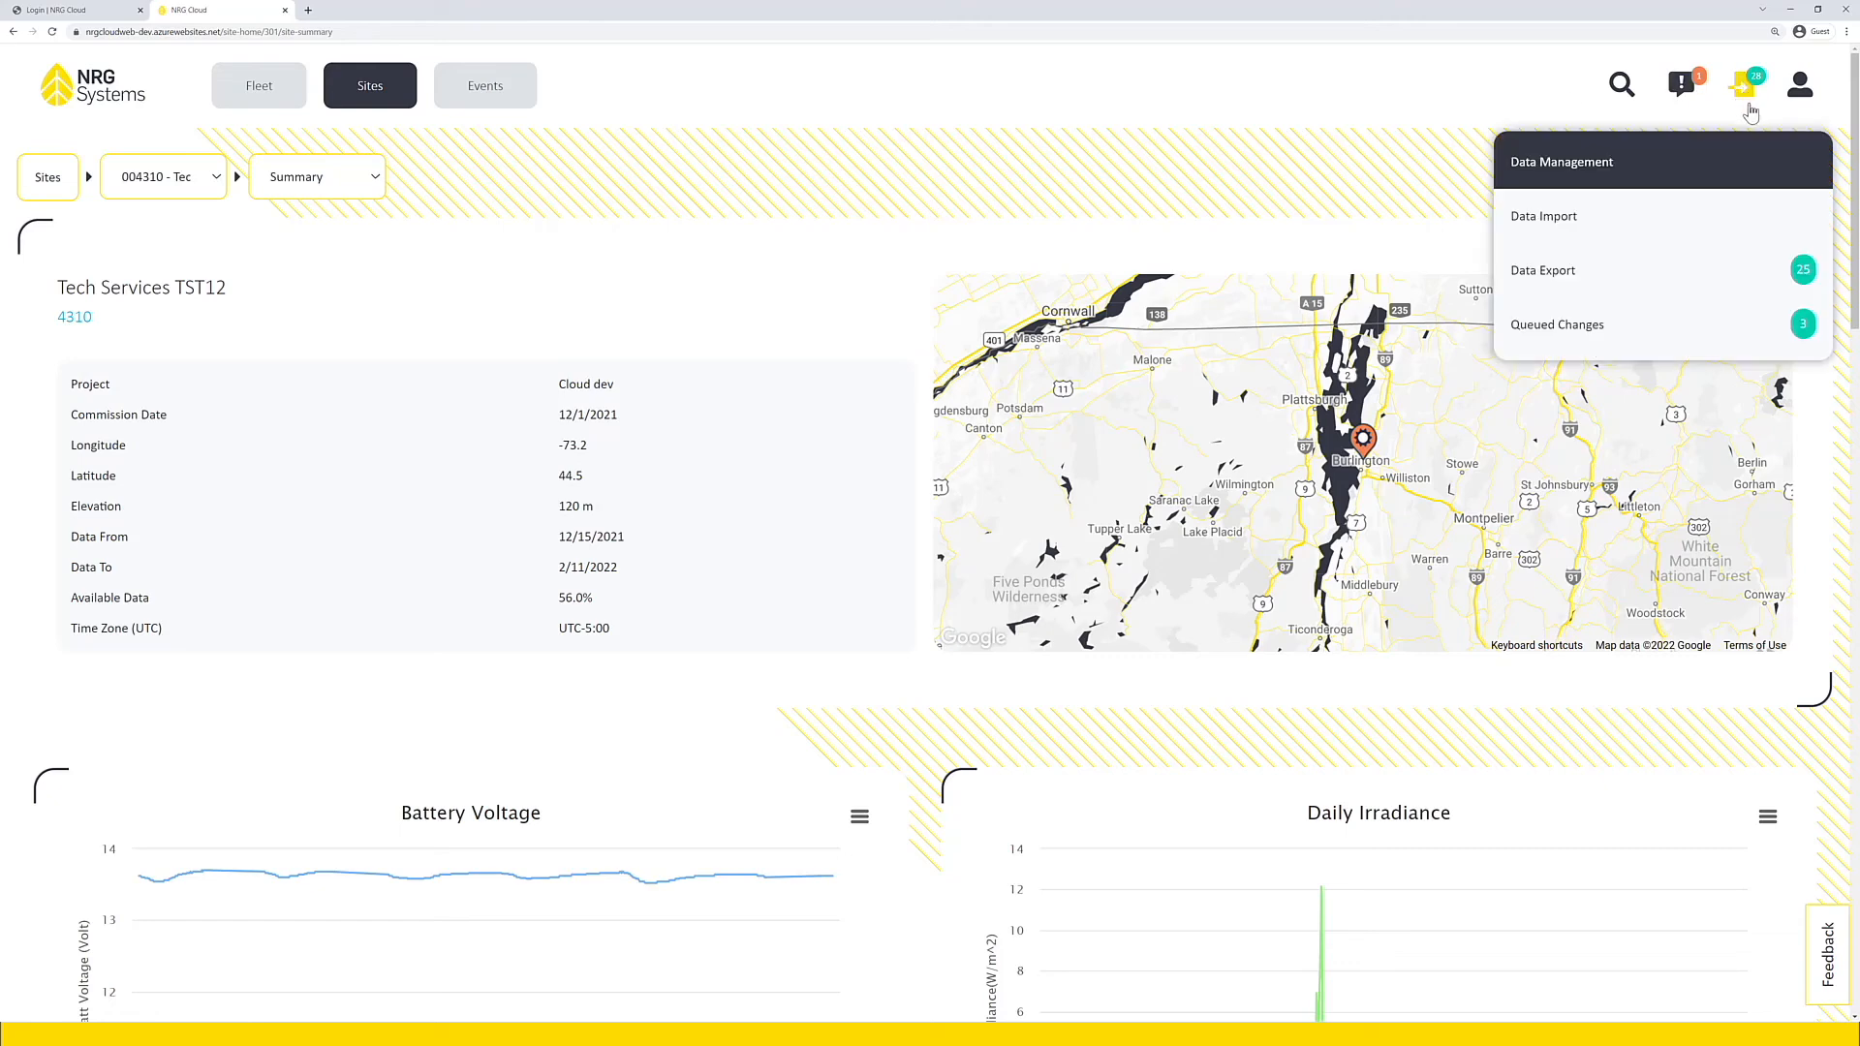
click(1592, 342)
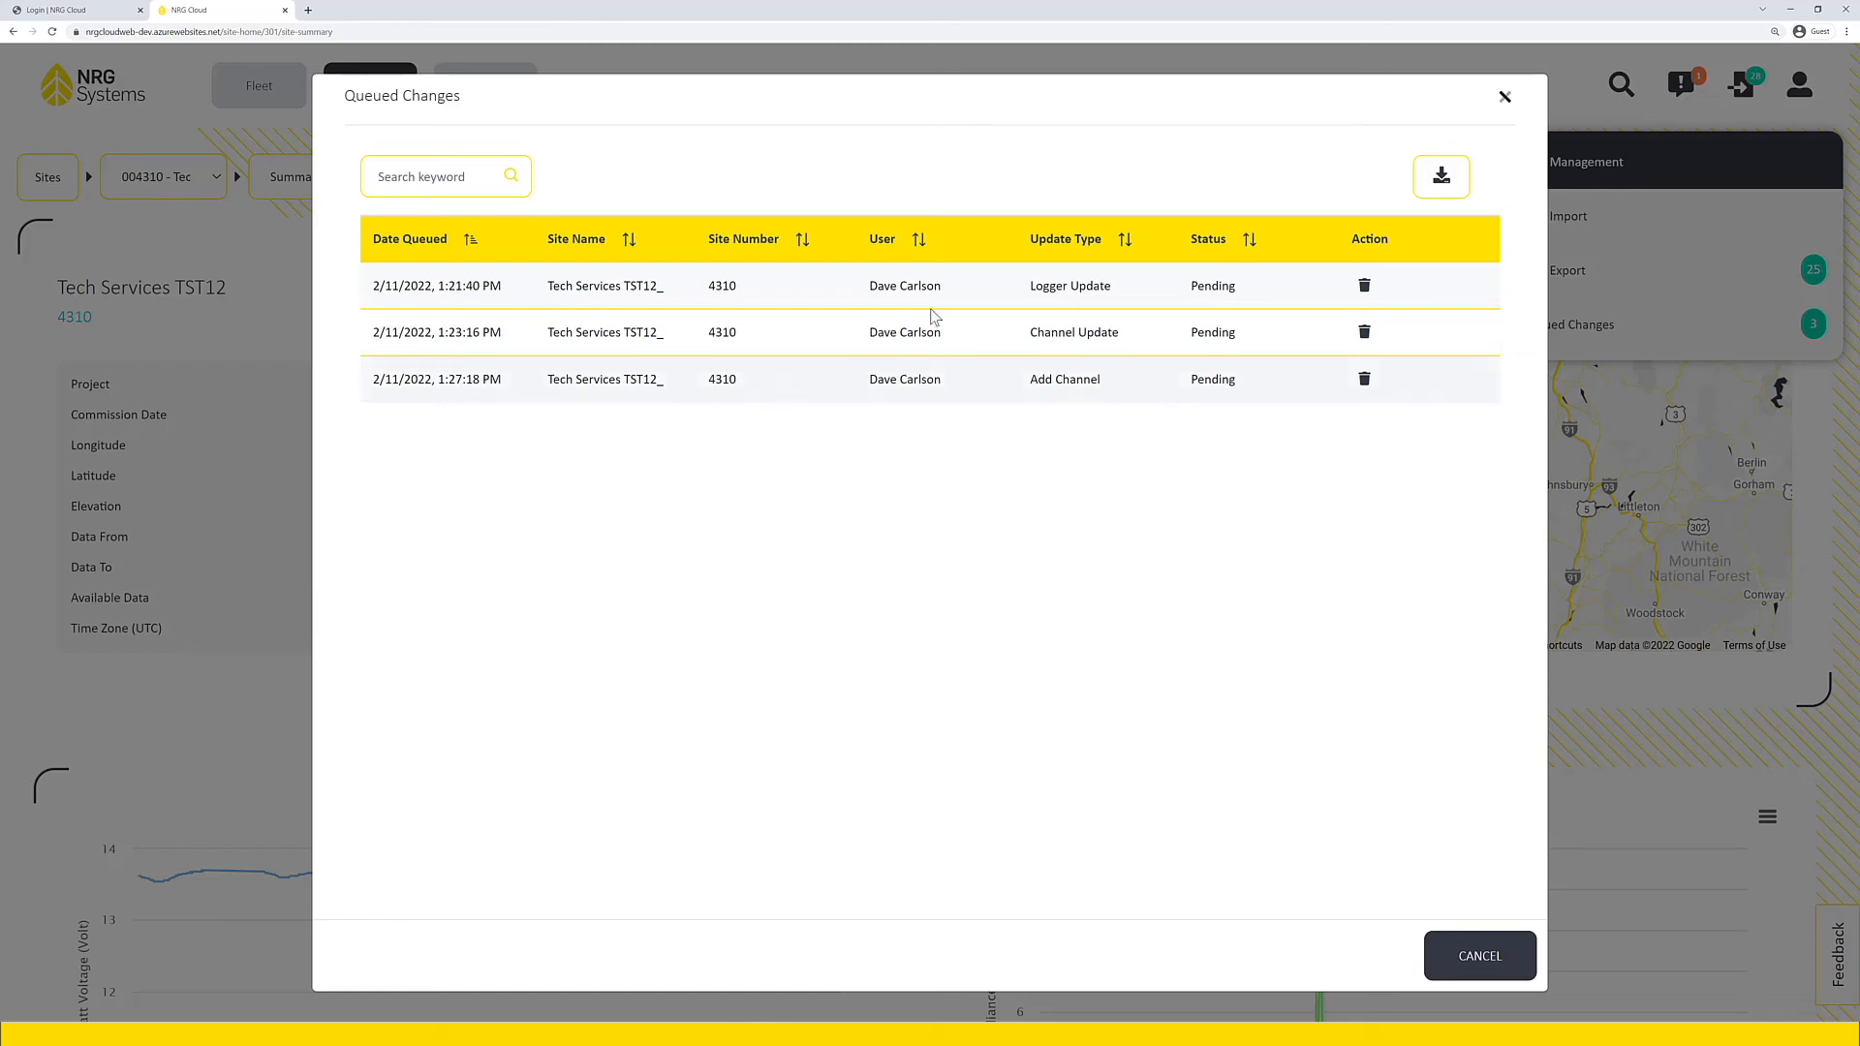
click(1506, 99)
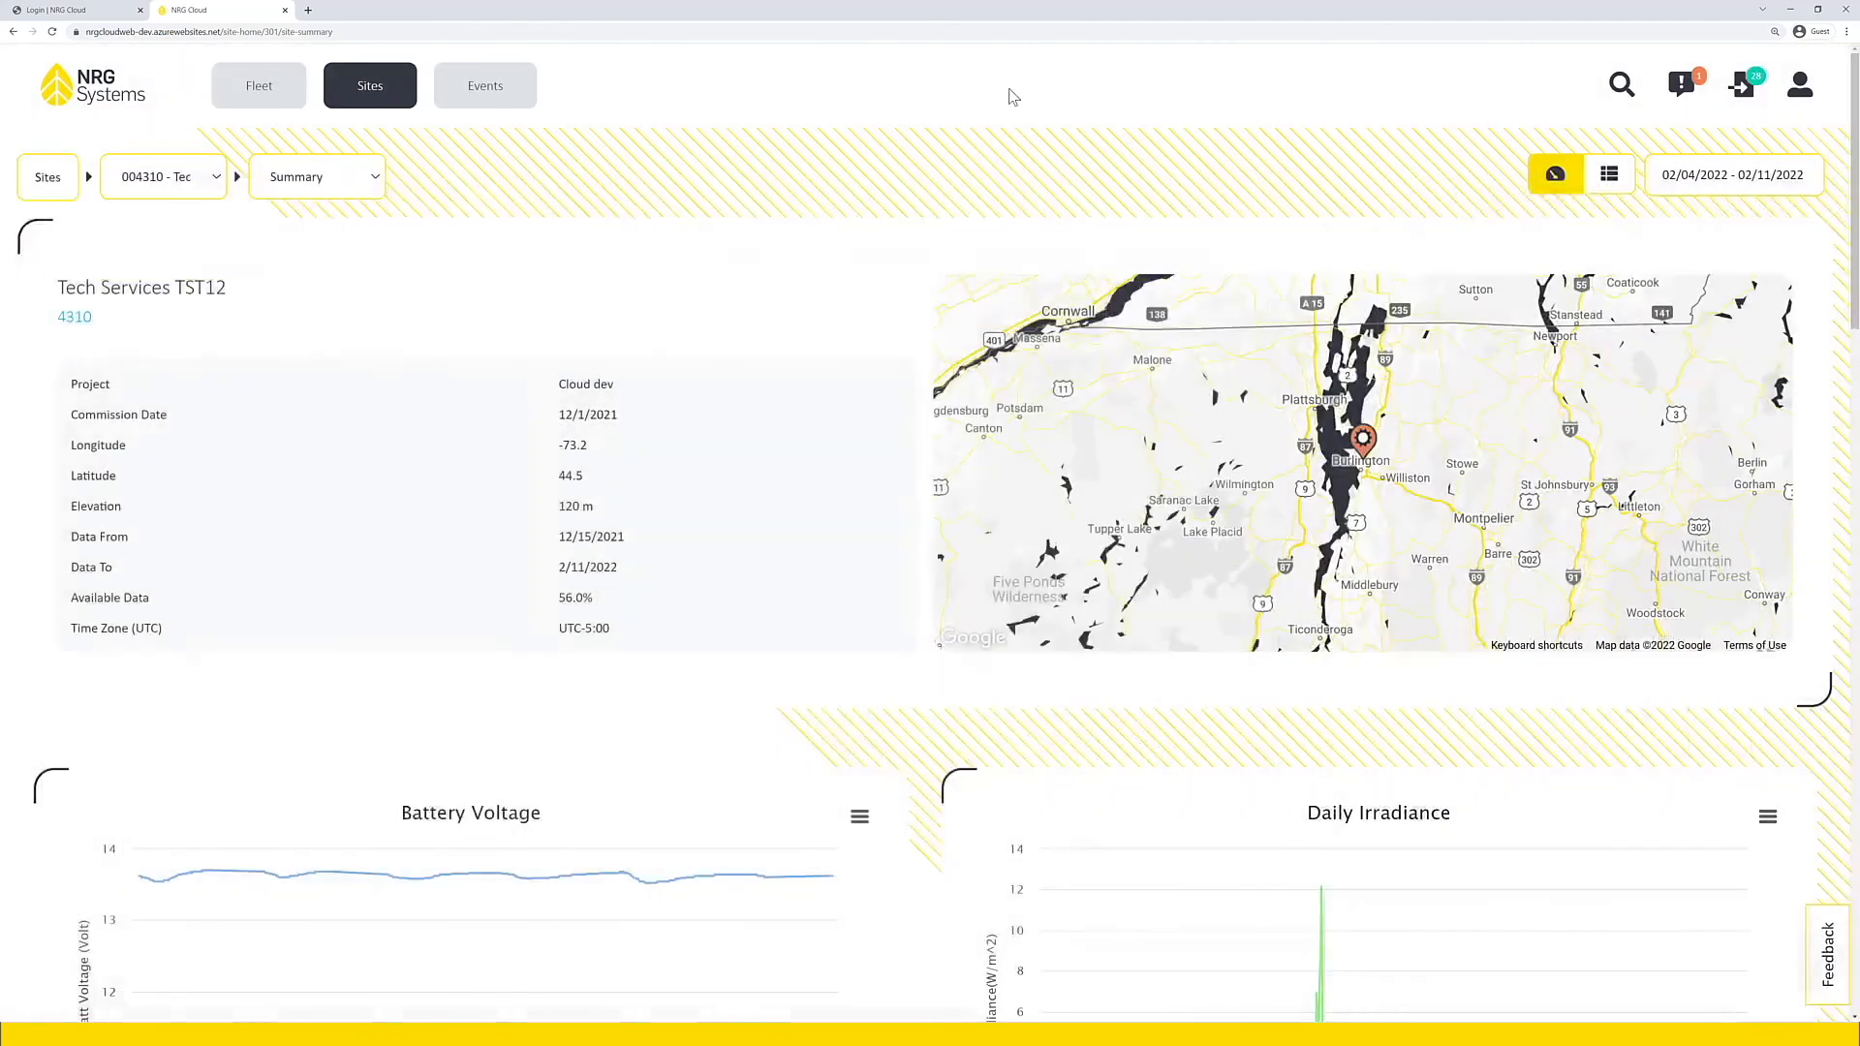
Step: Open the Events page to view the event log, and bring up the Queued Changes list from there
click(498, 93)
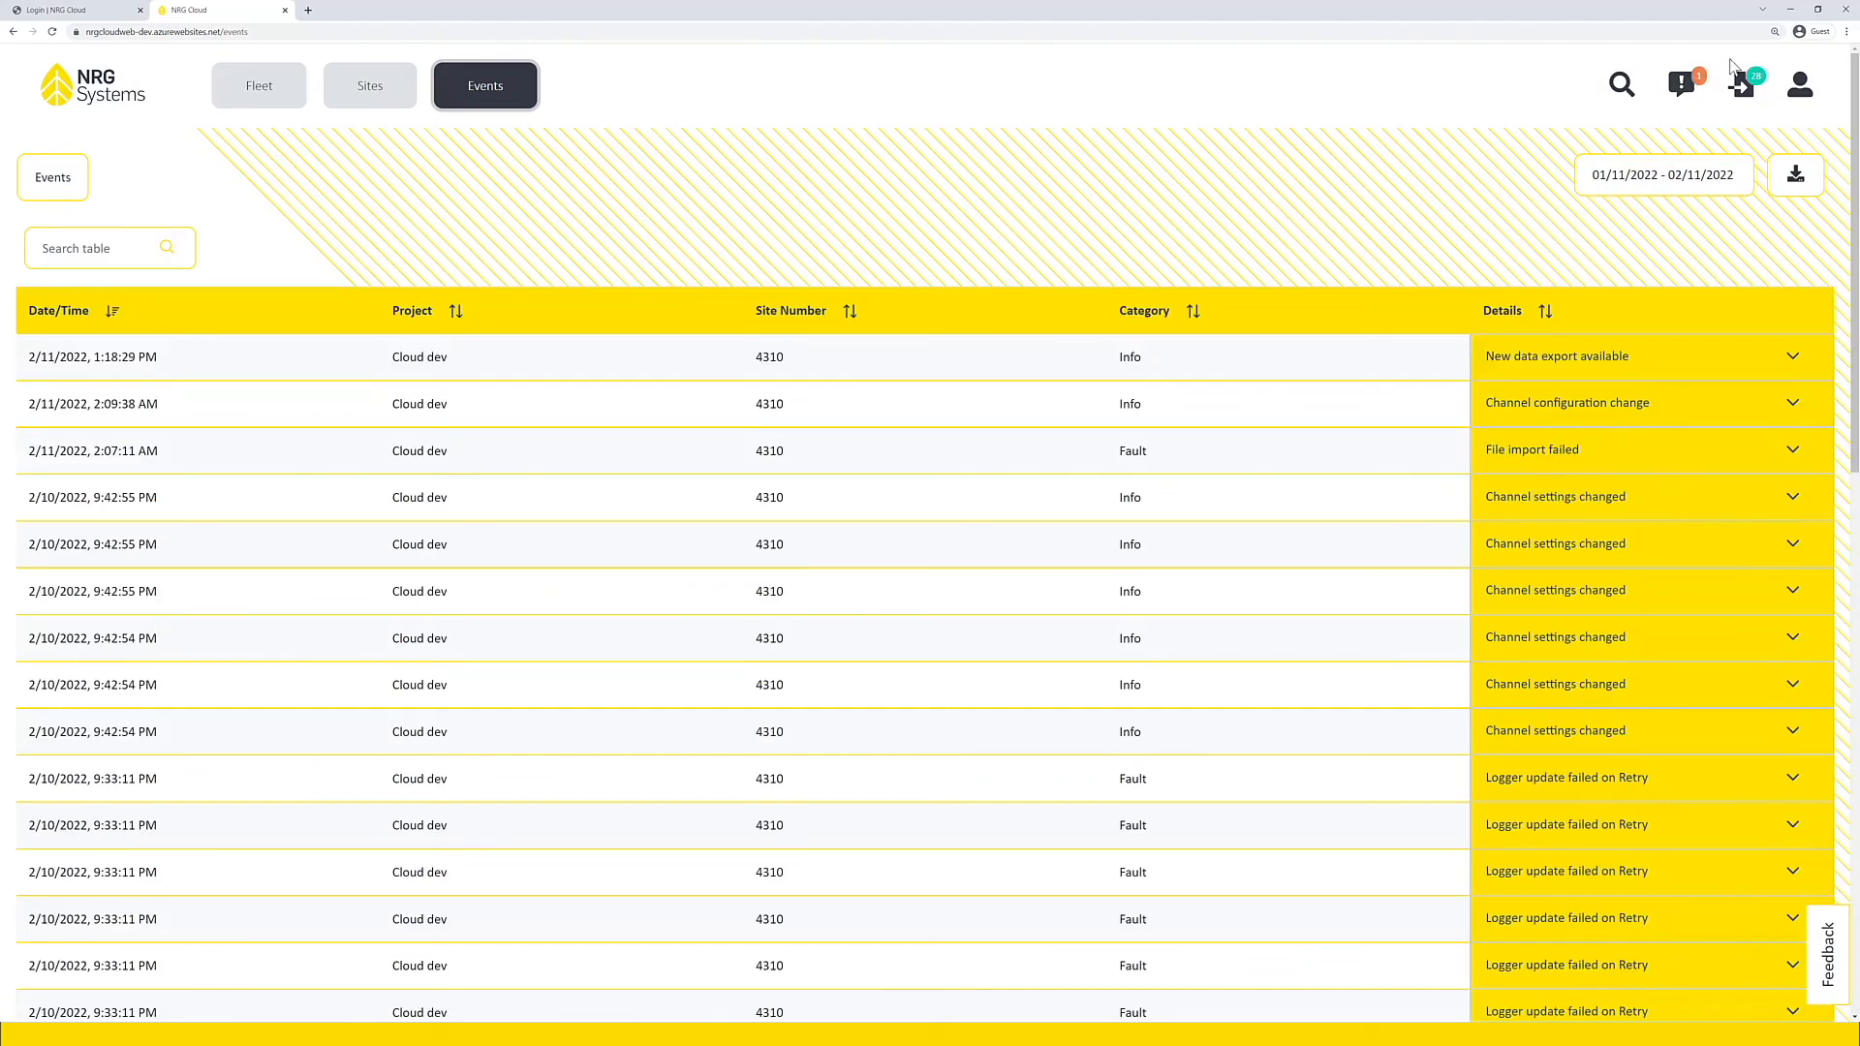
click(1743, 90)
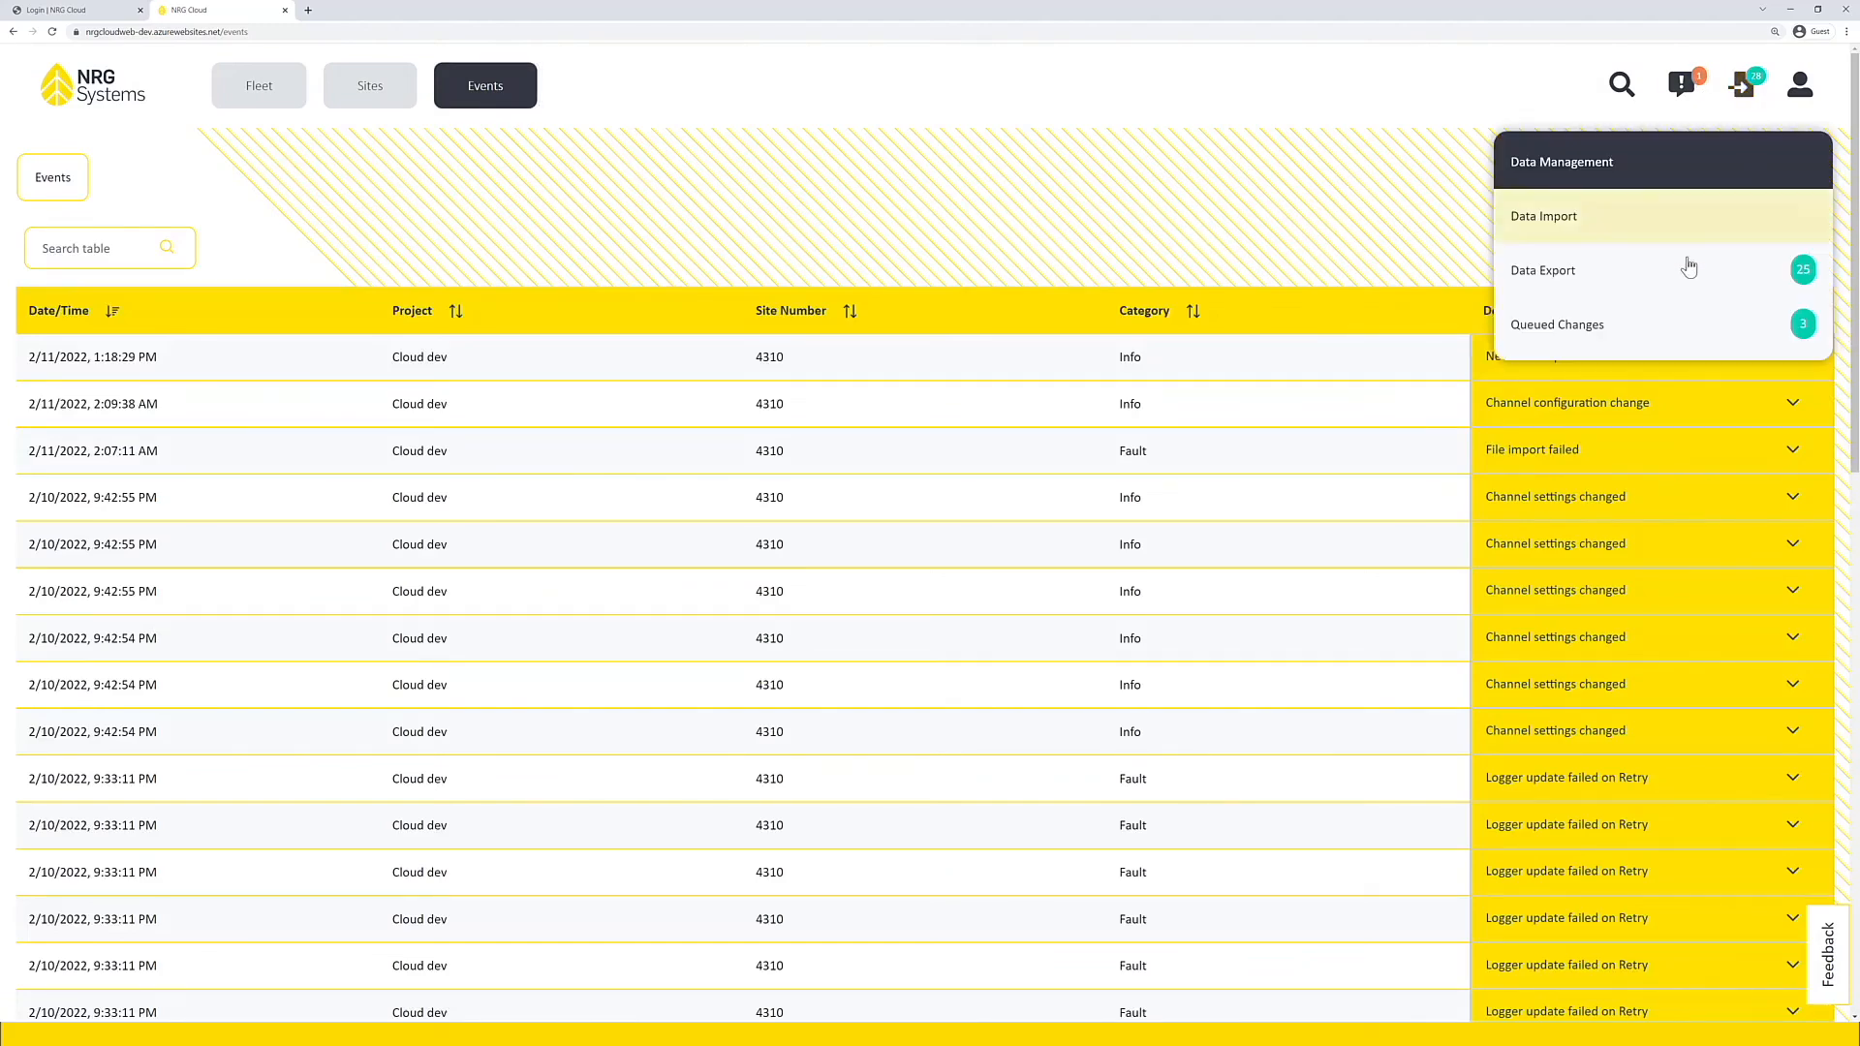
click(1592, 325)
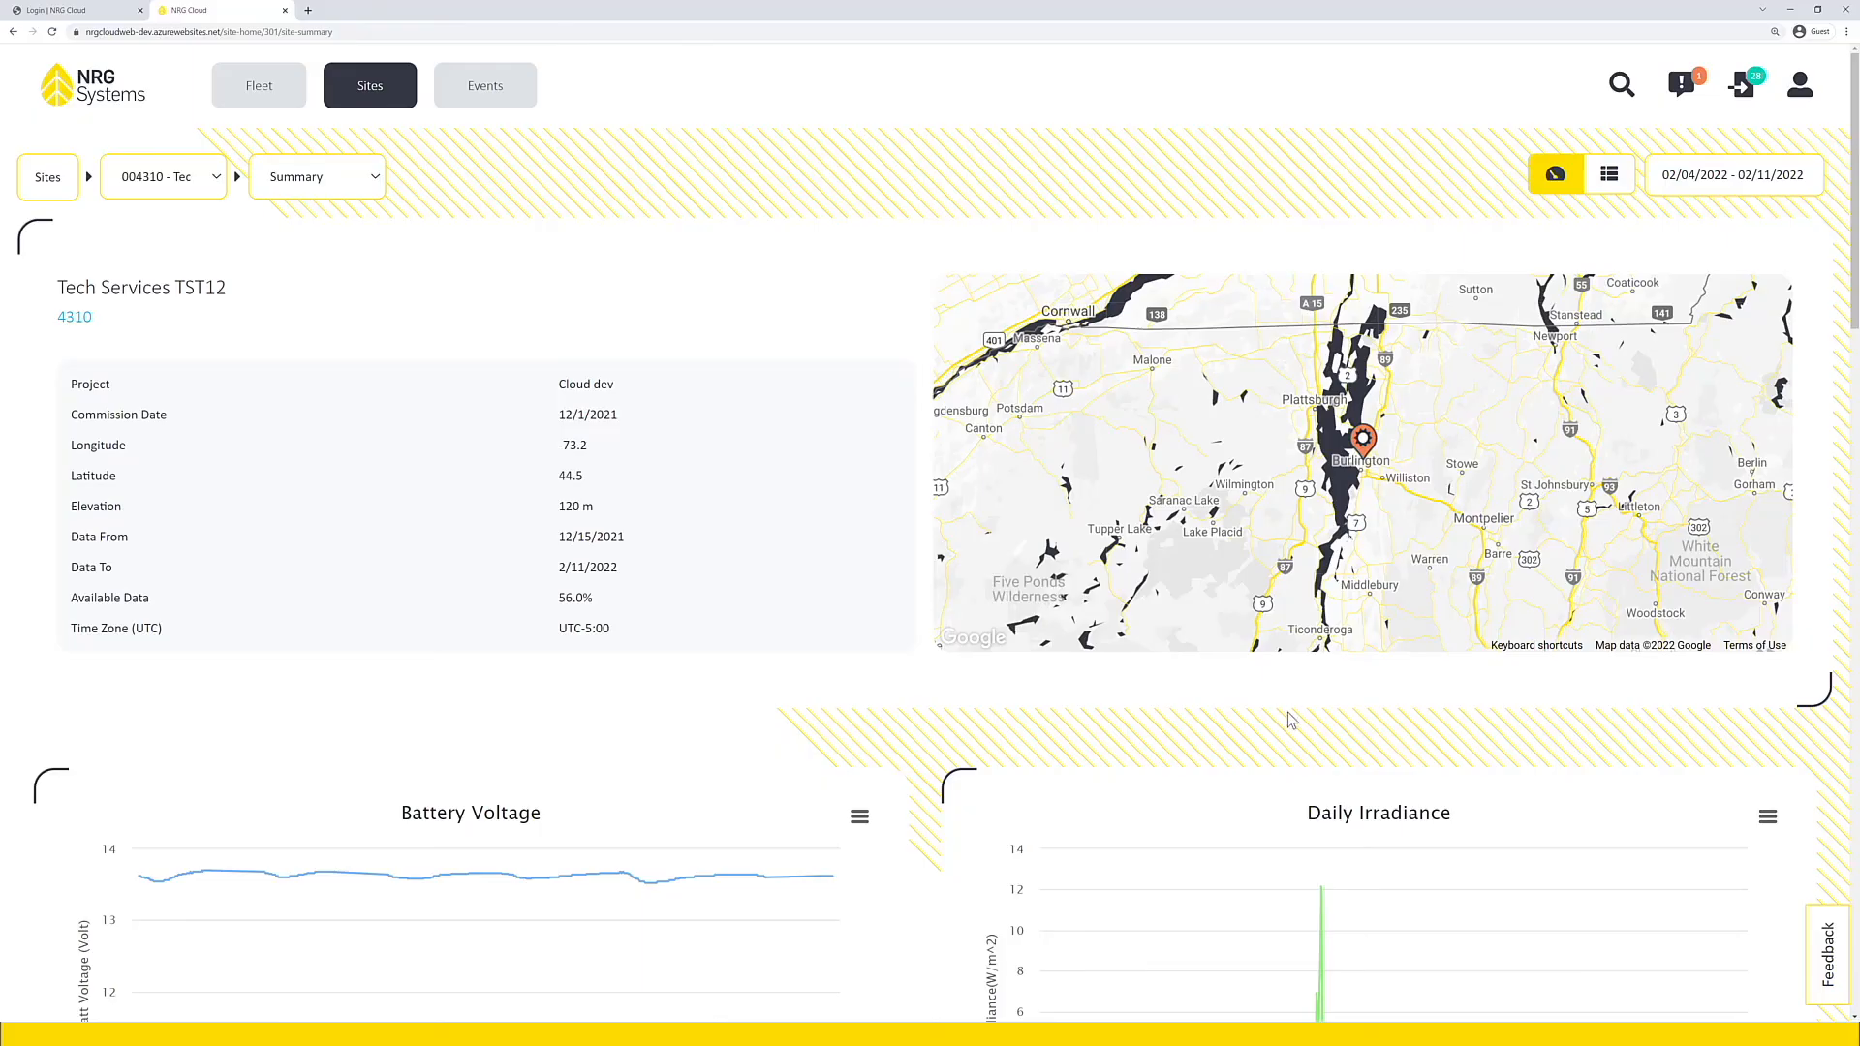
Step: Open the Feedback form from the site summary and view the available feedback categories
click(1813, 968)
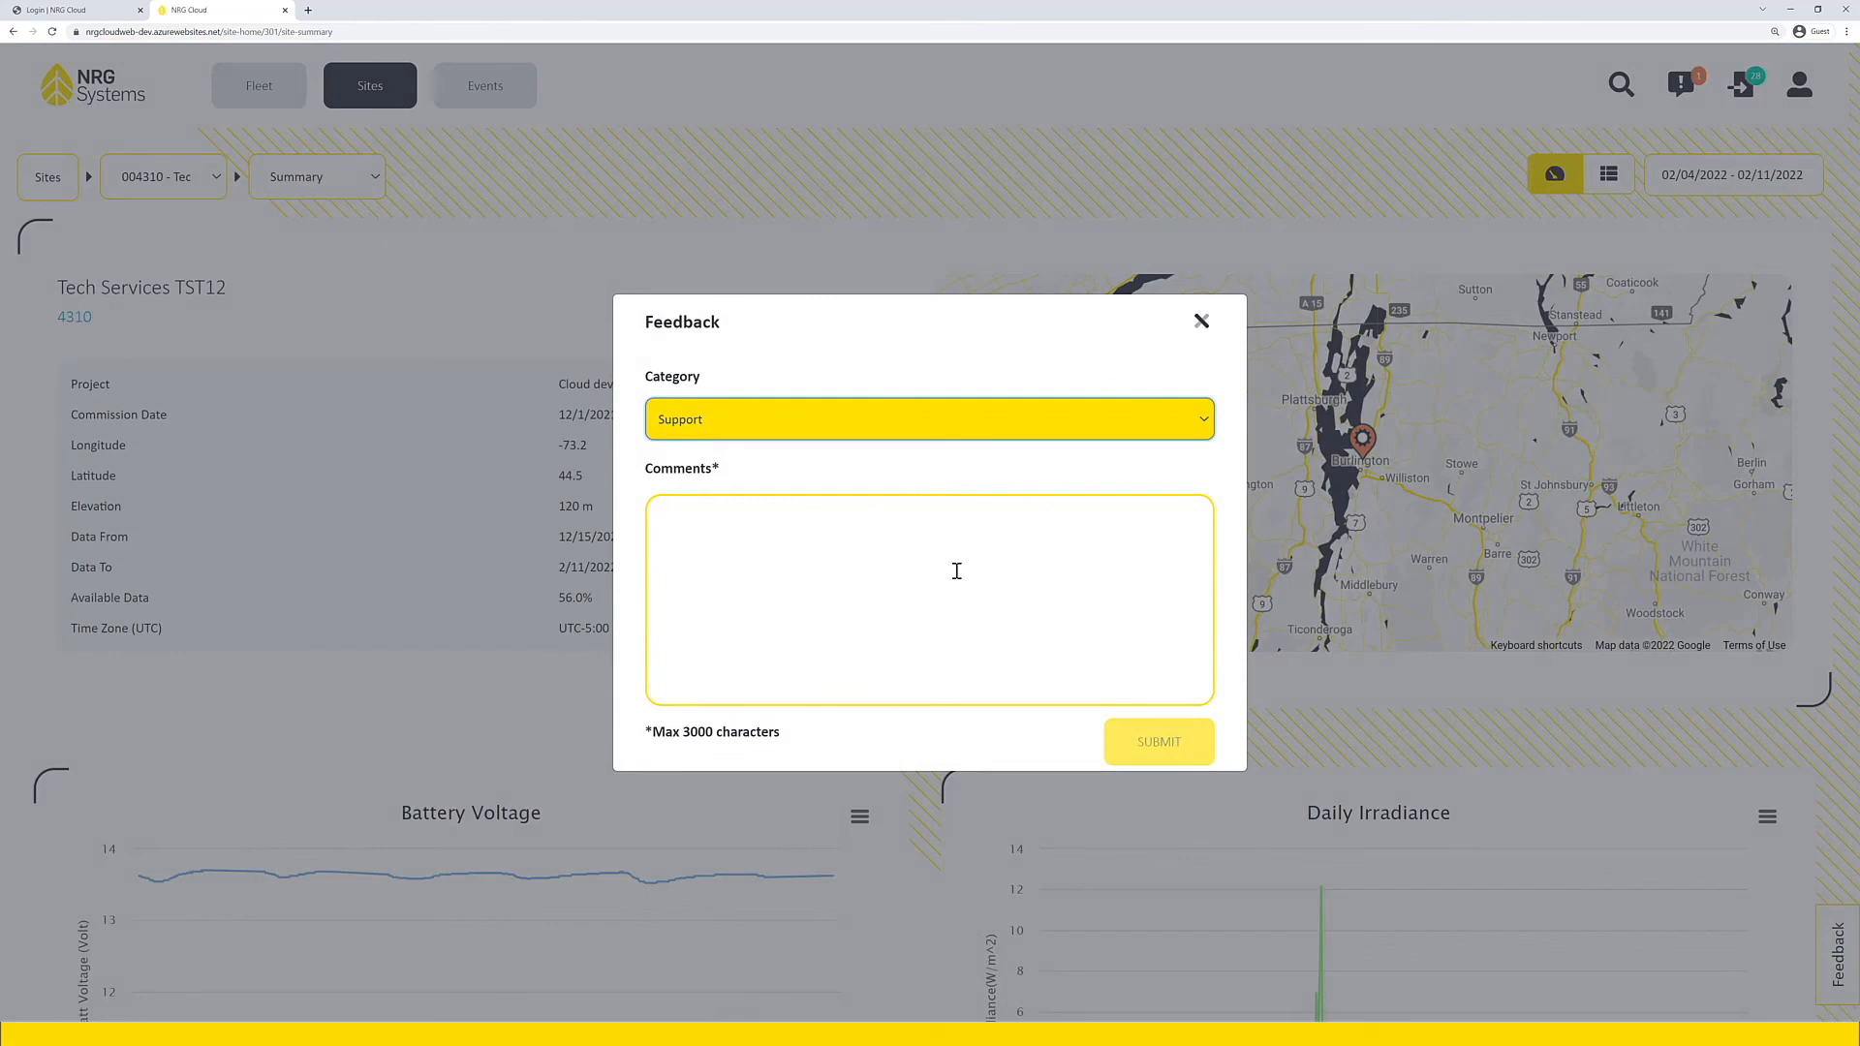
click(911, 428)
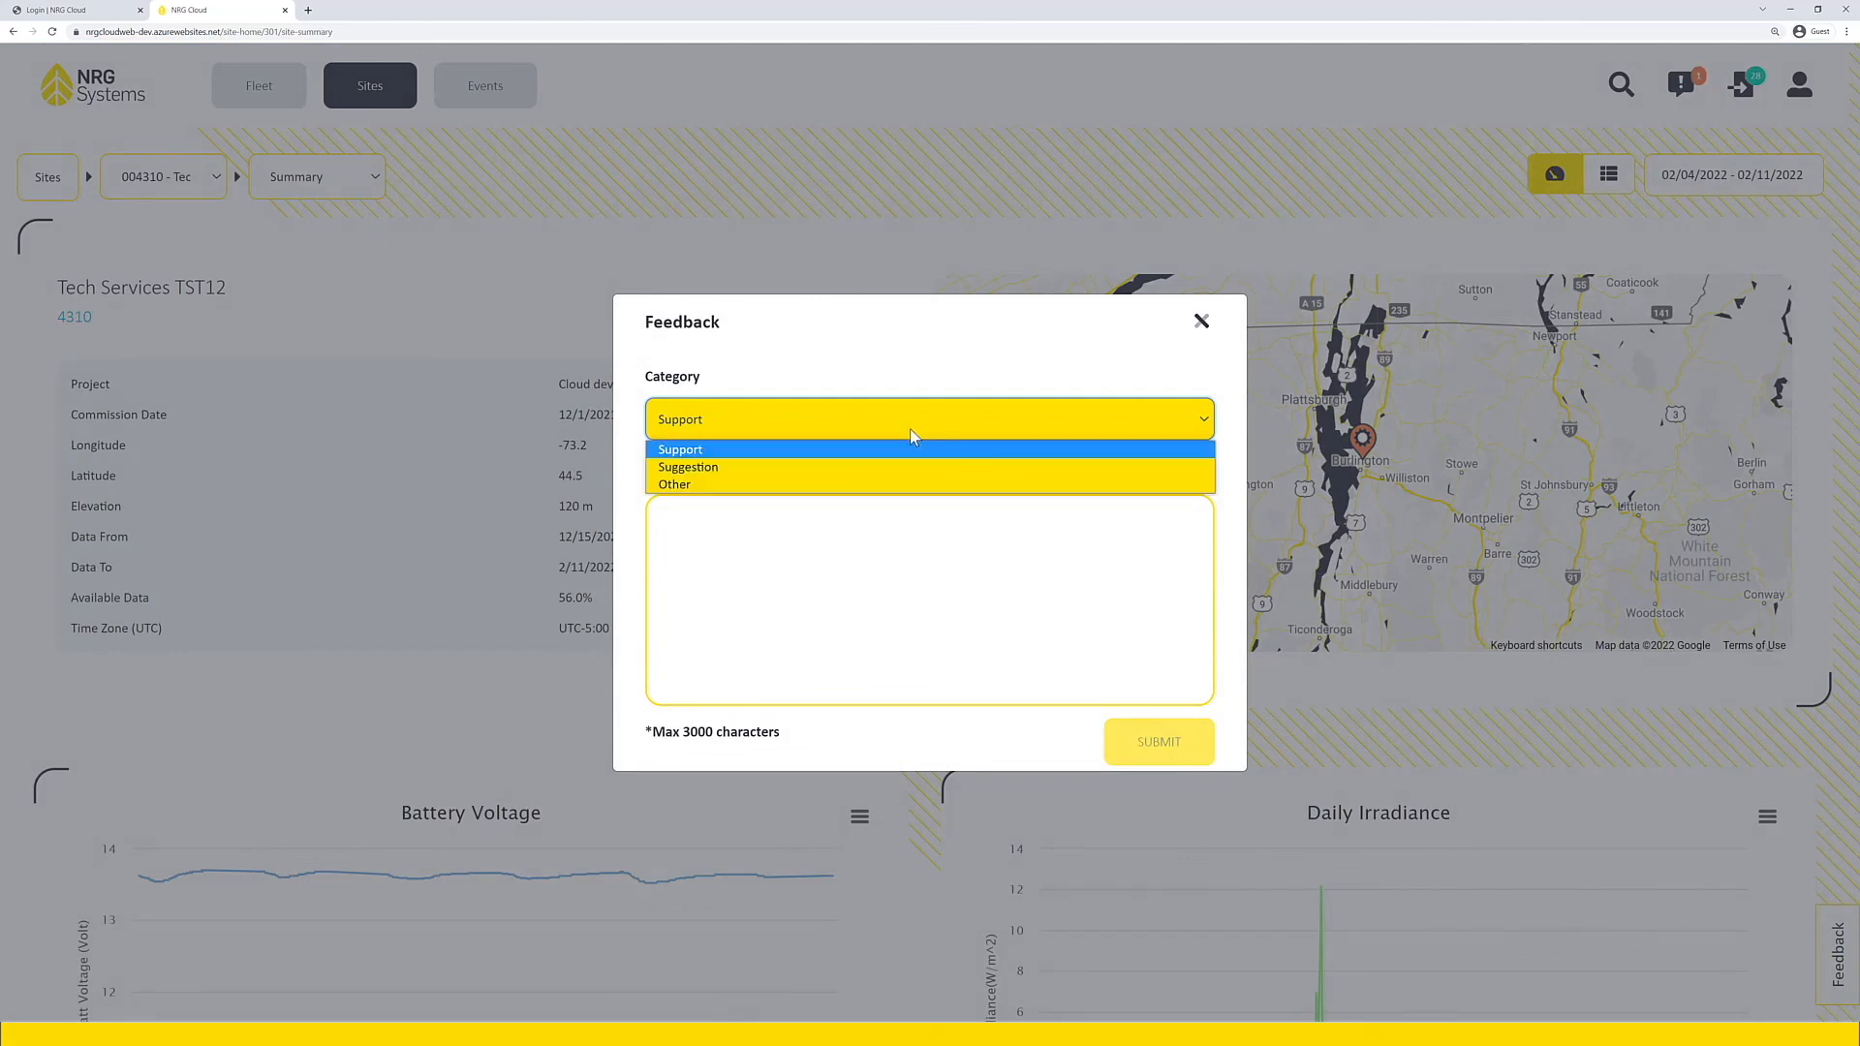